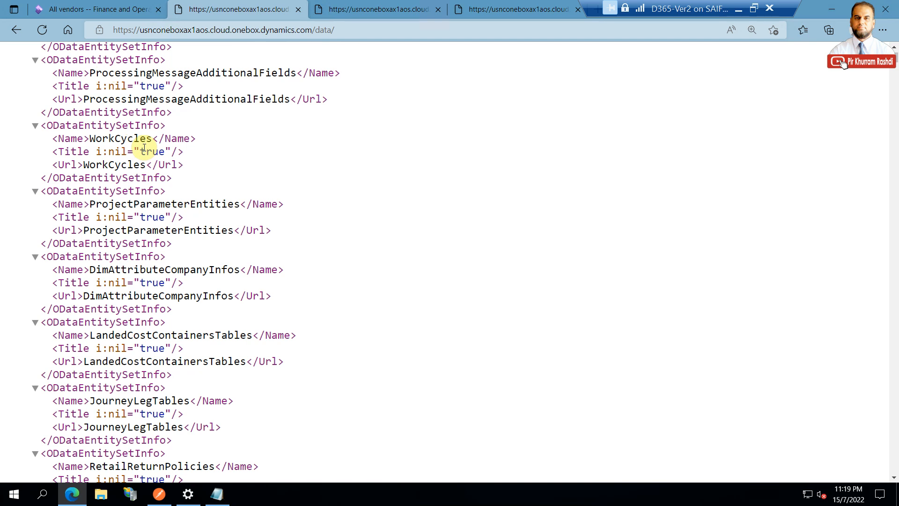
- Select the Acme Office Supplies record in the All vendors list
left_click(102, 5)
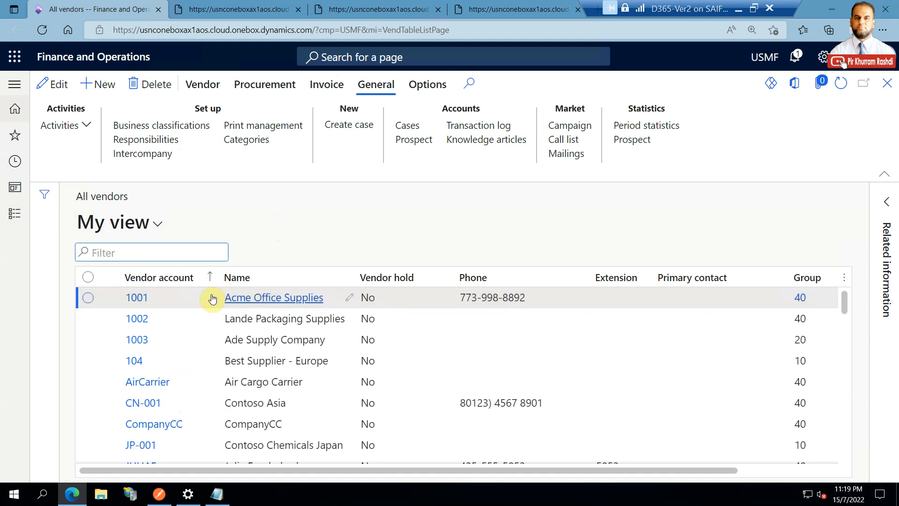
left_click(88, 301)
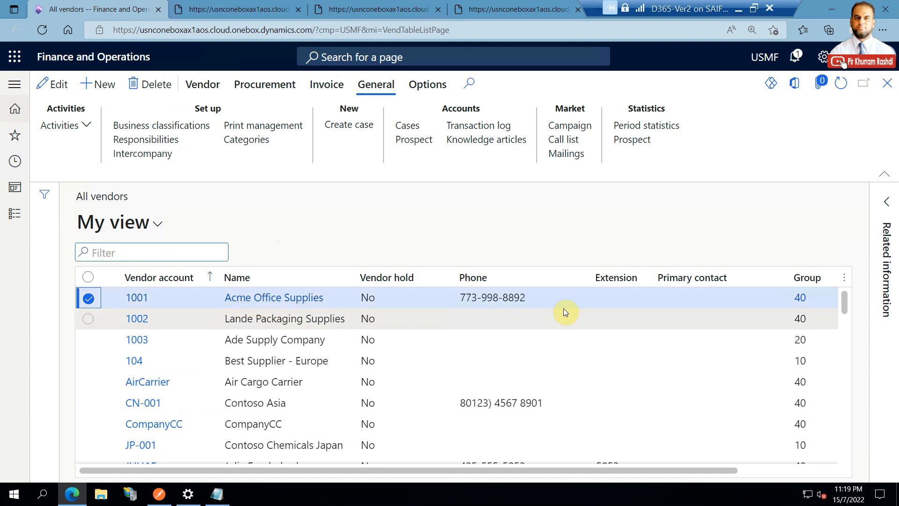
left_click(145, 299)
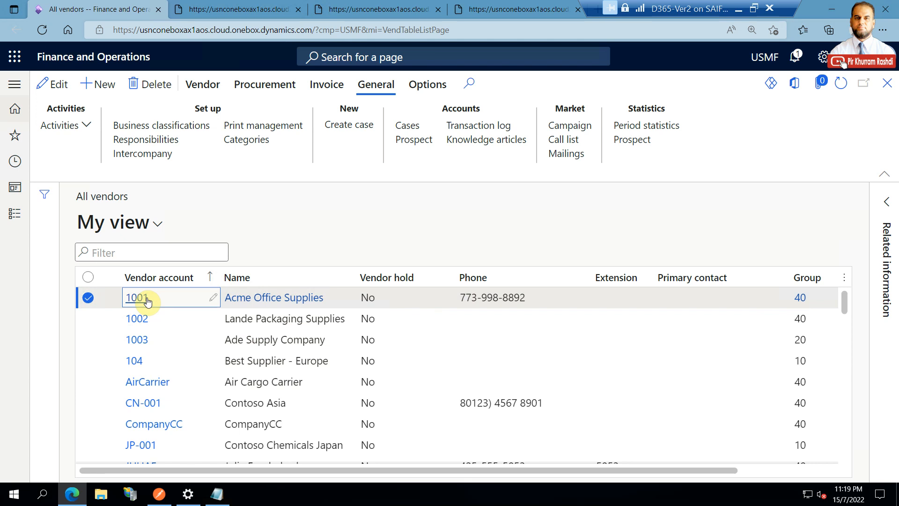
- Highlight the base environment URL in the address of the All vendors page
left_click(238, 7)
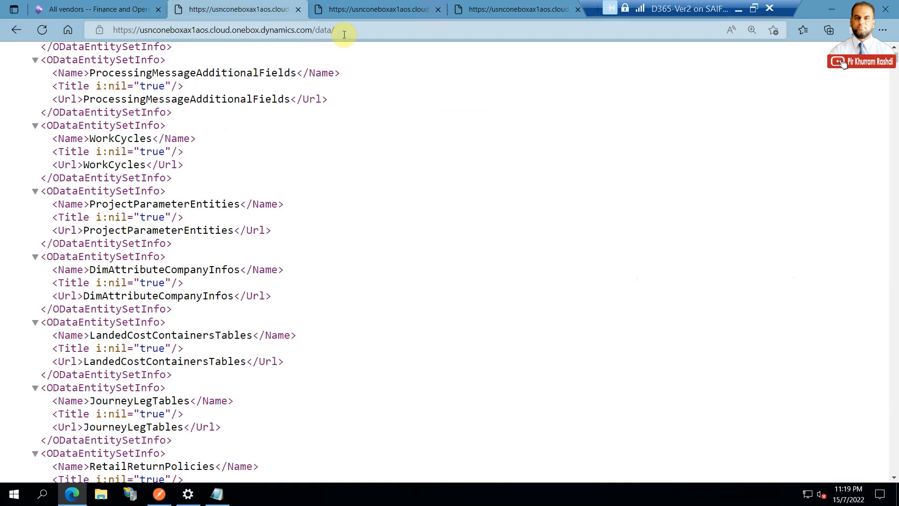
left_click(278, 33)
left_click(150, 8)
left_click(288, 30)
left_click(312, 30)
left_click_drag(311, 30, 96, 30)
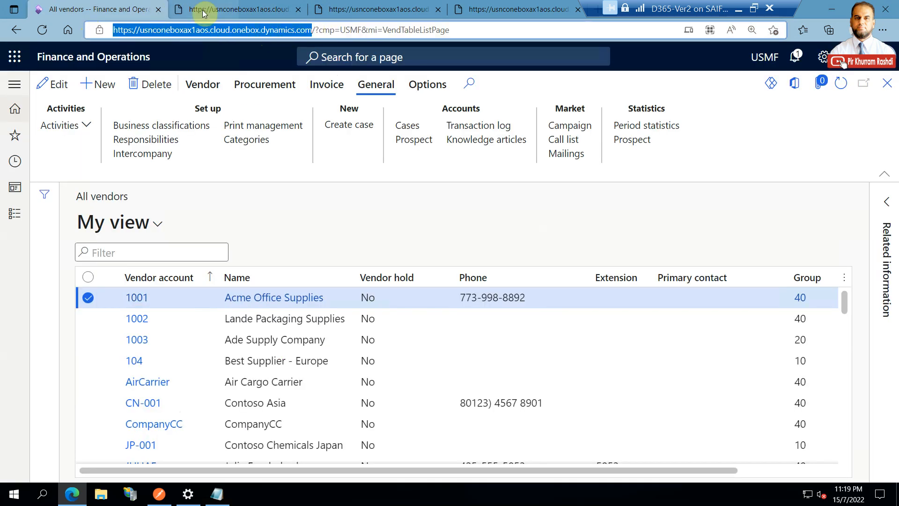
left_click(313, 30)
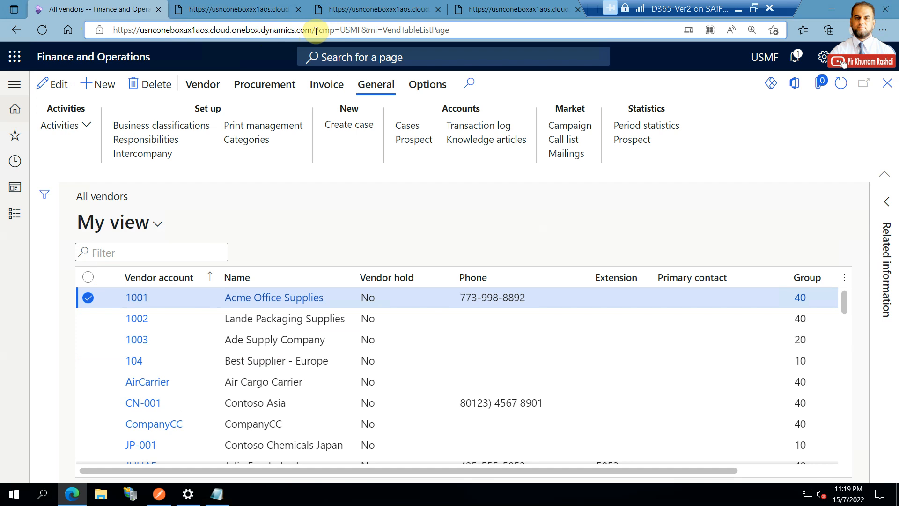
- Highlight the data/ suffix in the OData service address and view the beginning of the entity list
left_click(239, 8)
left_click_drag(315, 30, 364, 30)
scroll(514, 213, "up", 10)
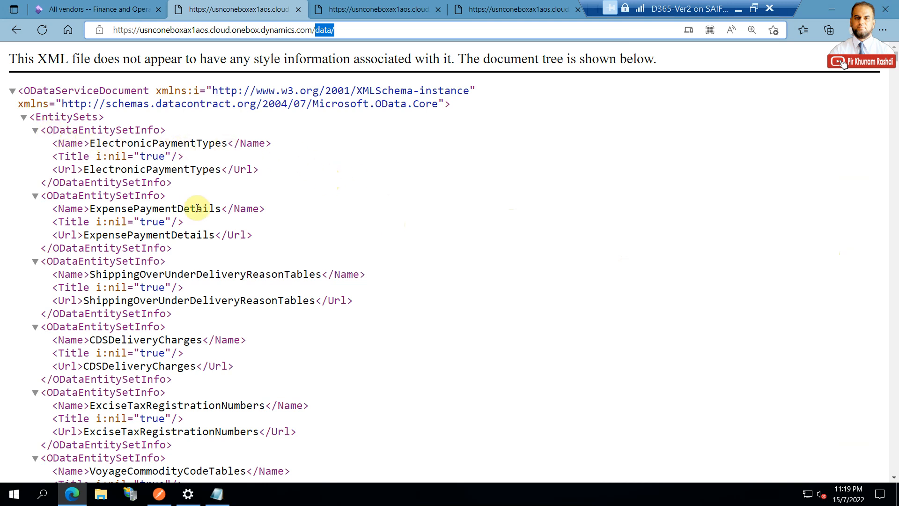
- Search the OData entity list for pkr_, close the search and return to the beginning of the list
left_click_drag(895, 48, 894, 384)
key("ctrl+f")
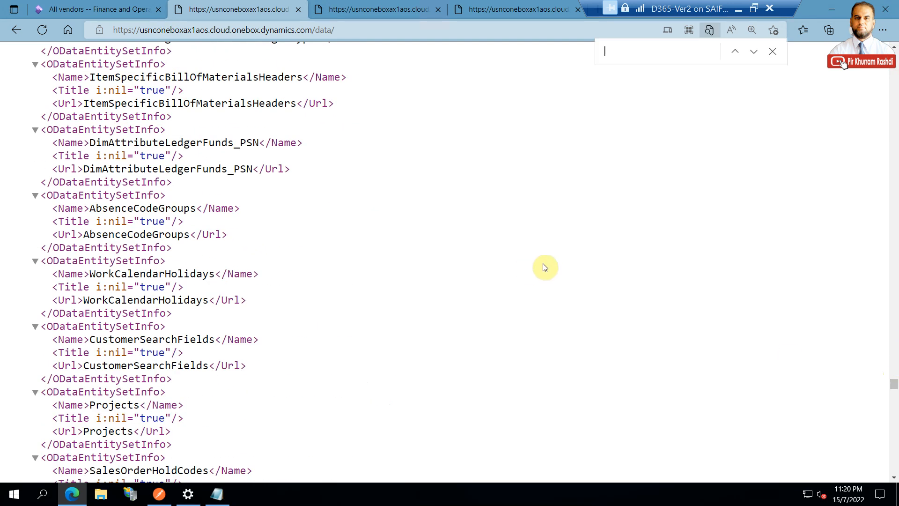
type("pkr_")
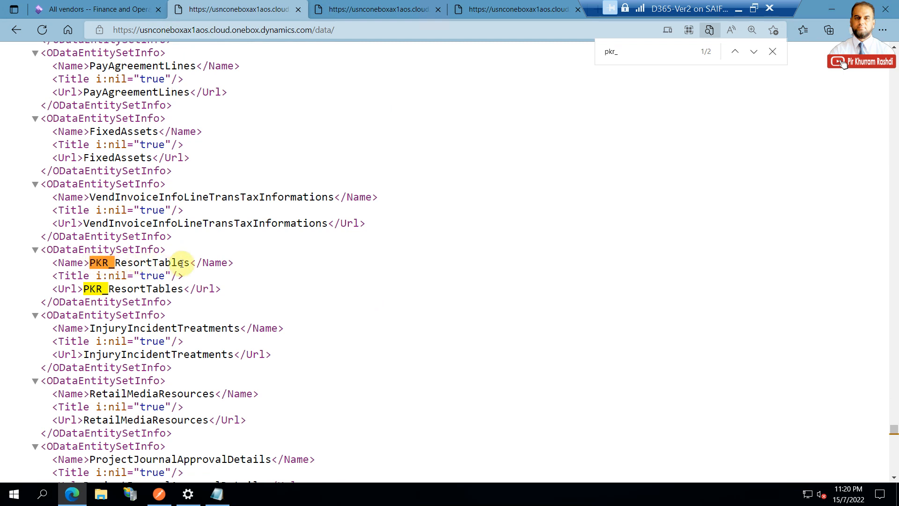
left_click(774, 55)
left_click_drag(896, 429, 896, 56)
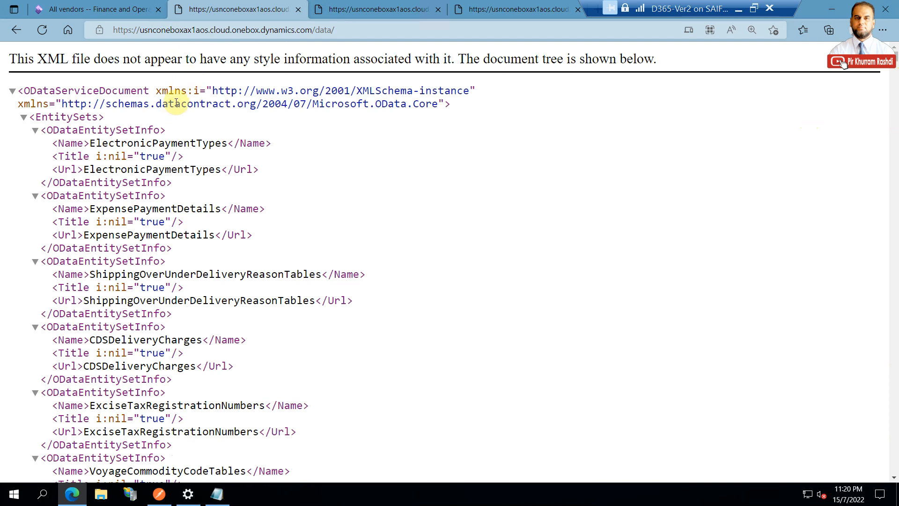
- Highlight the base URL and after it the data/ suffix in the address of the OData entity list
left_click(312, 30)
left_click(310, 30)
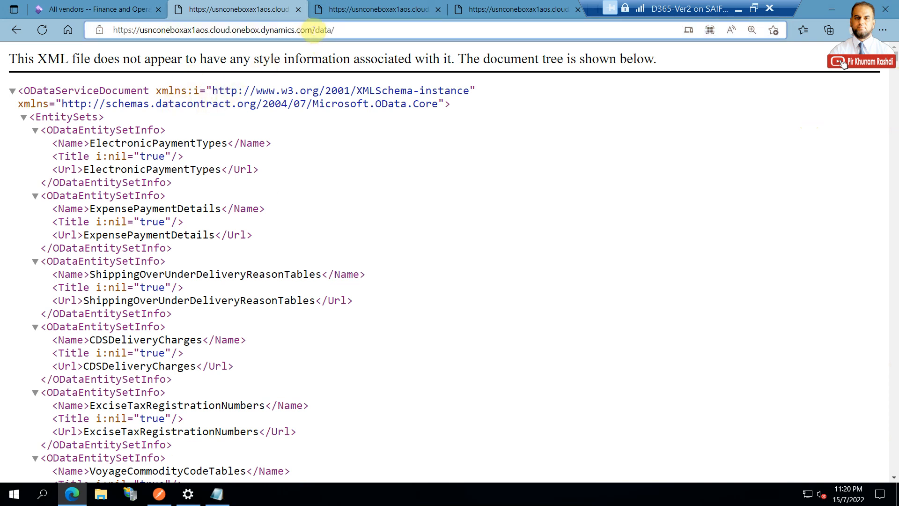
left_click_drag(315, 30, 80, 31)
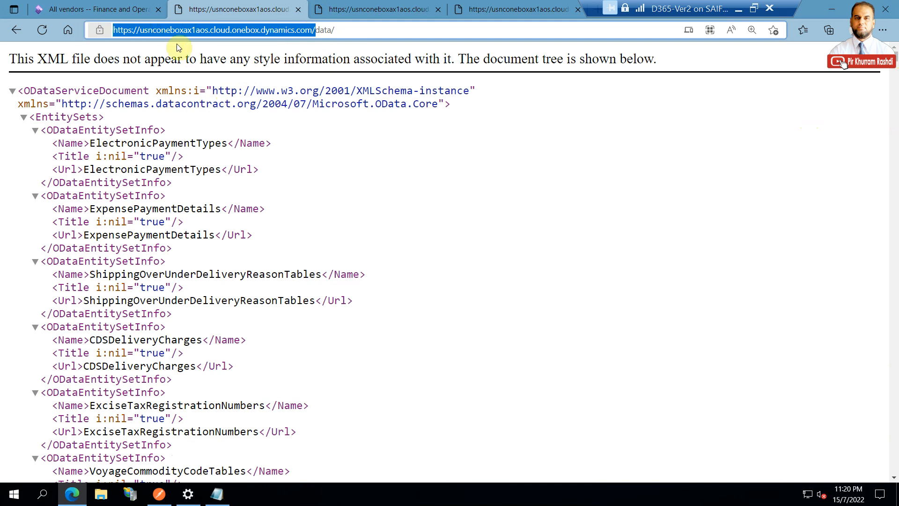
left_click(316, 33)
left_click_drag(315, 31, 366, 31)
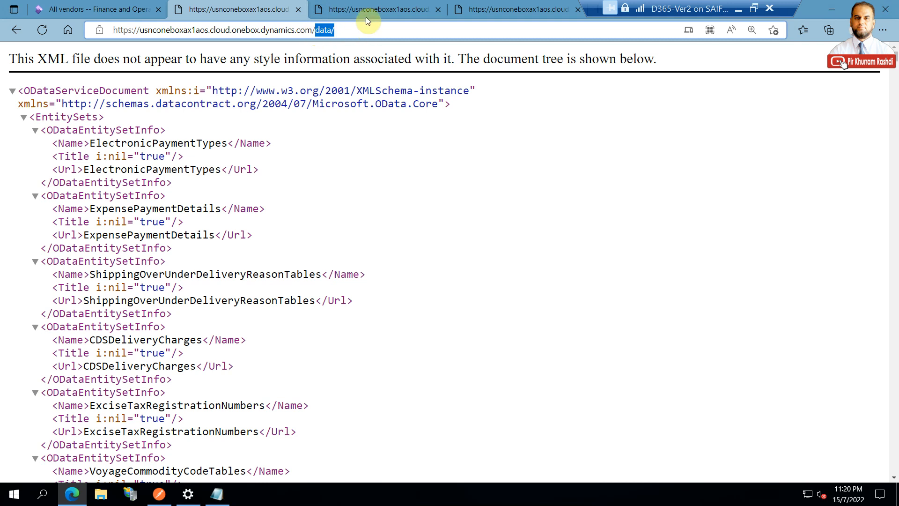
- Search the OData entity list for vendors and go through the matches to the entity named exactly Vendors
left_click(376, 5)
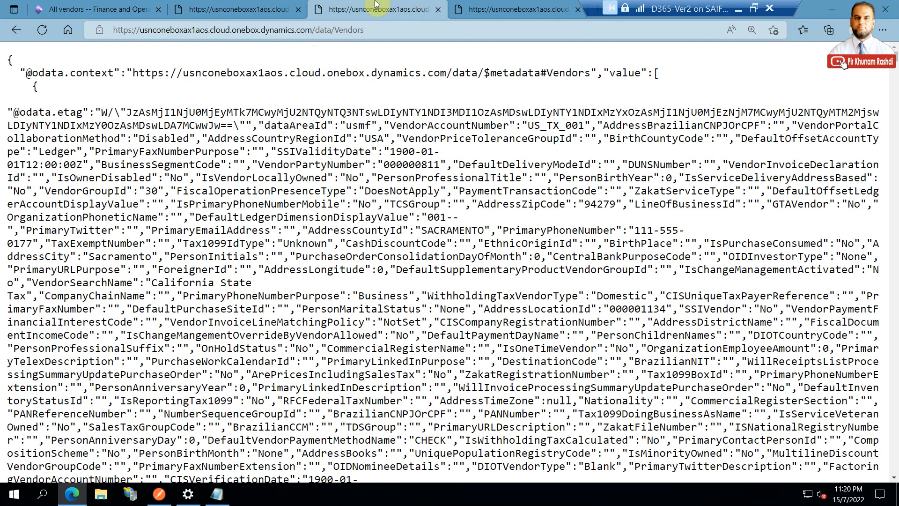
left_click(261, 9)
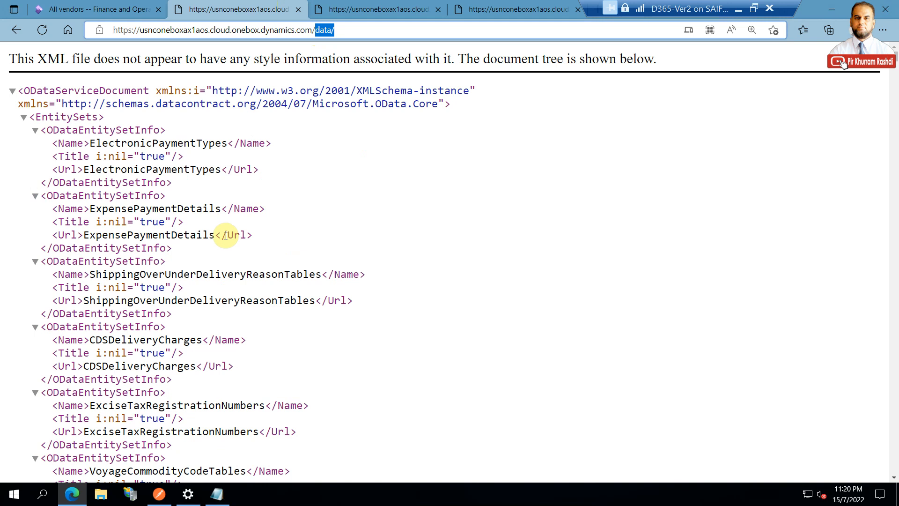
key("ctrl+f")
type("vendors")
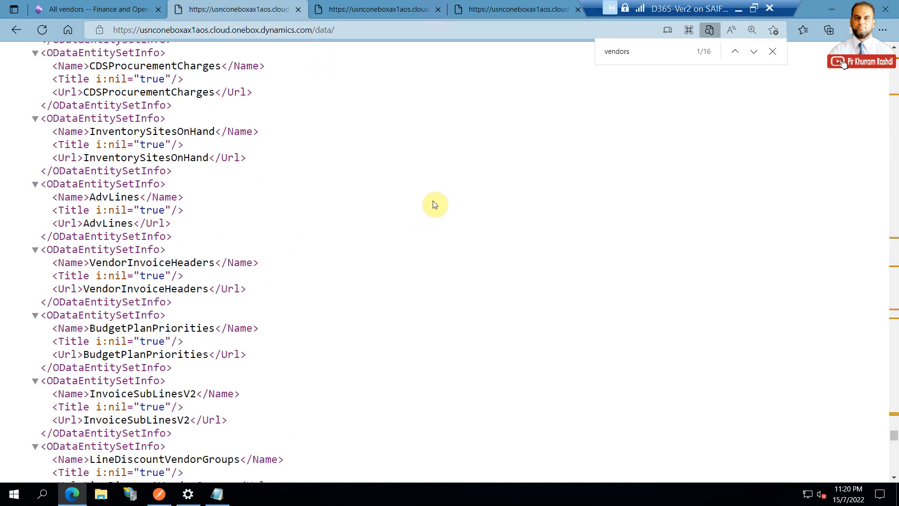
key("BackSpace")
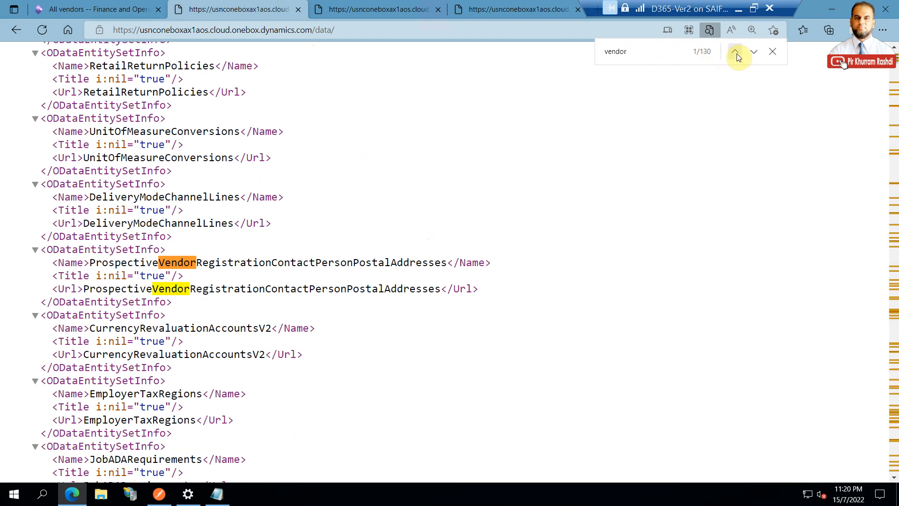
type("s")
left_click(752, 53)
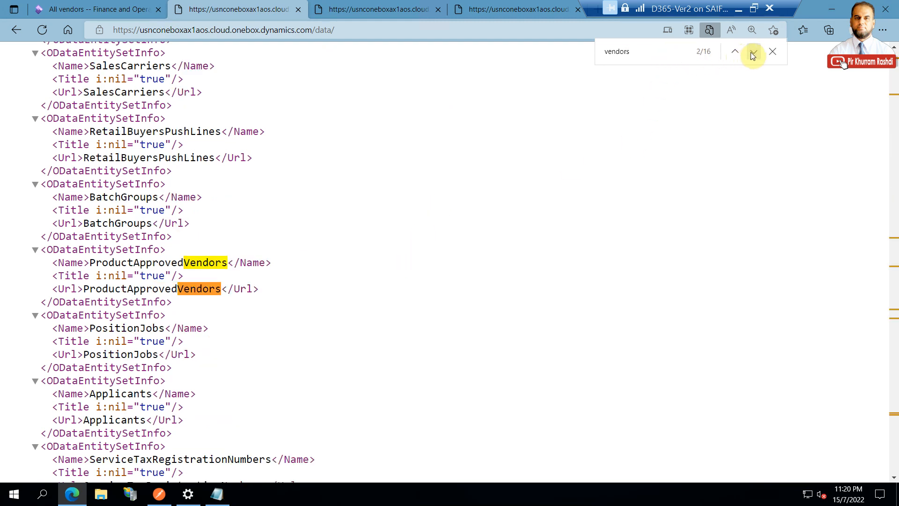
left_click(753, 54)
left_click(753, 55)
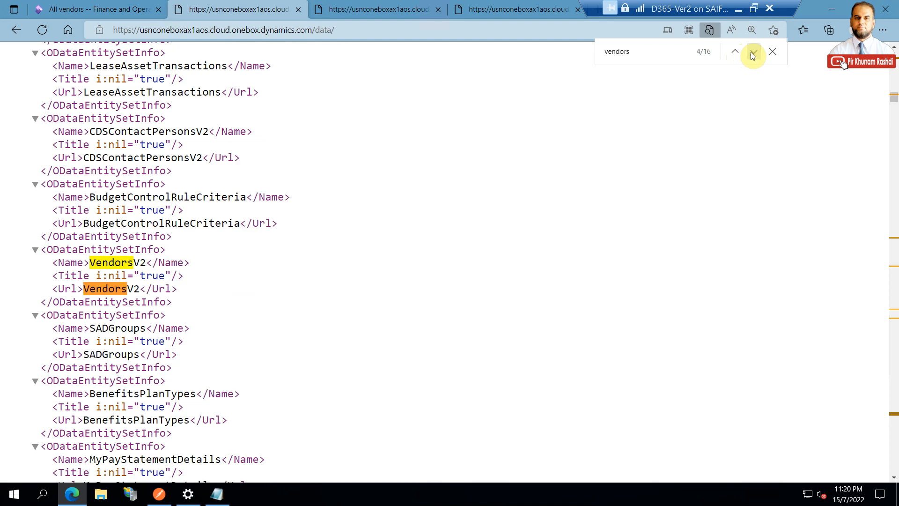
left_click(752, 54)
left_click(752, 54)
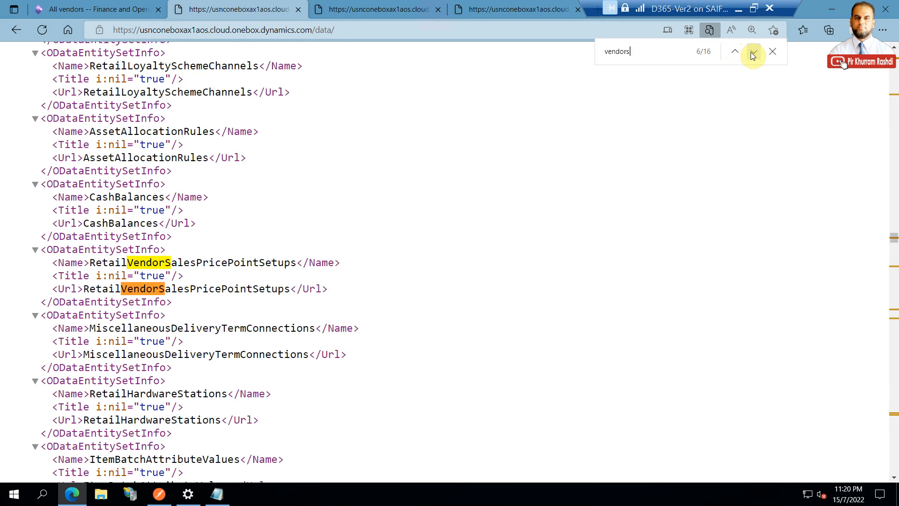
left_click(752, 55)
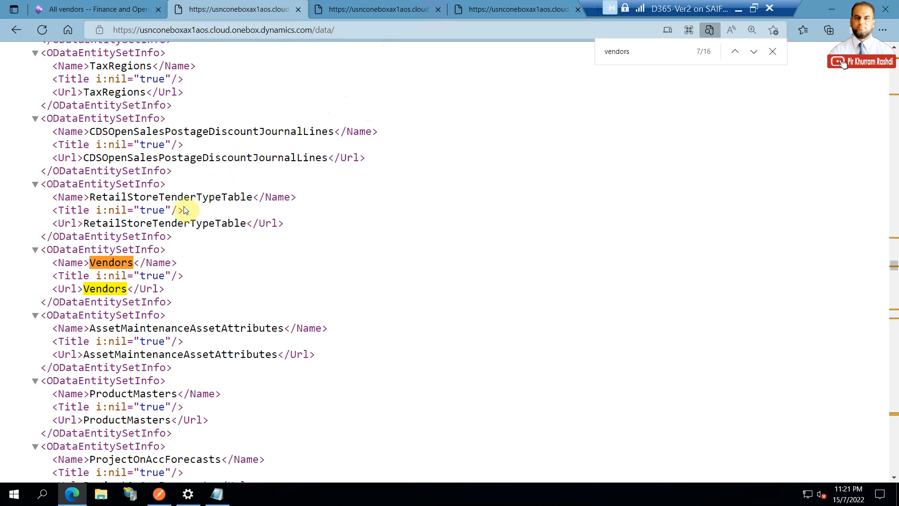
- Highlight the Vendors entity name in the list and check the same name in the URL of the Vendors data page
left_click_drag(97, 273, 91, 262)
left_click(89, 262)
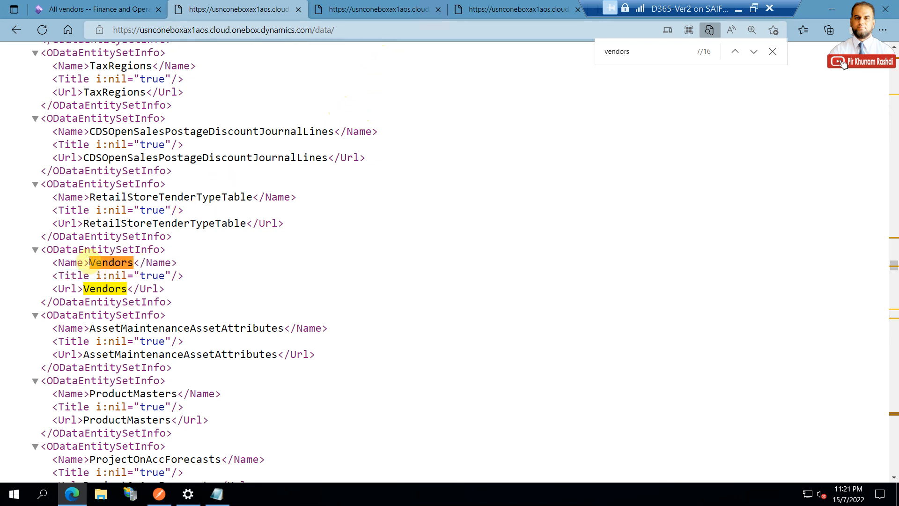
double_click(100, 263)
right_click(135, 262)
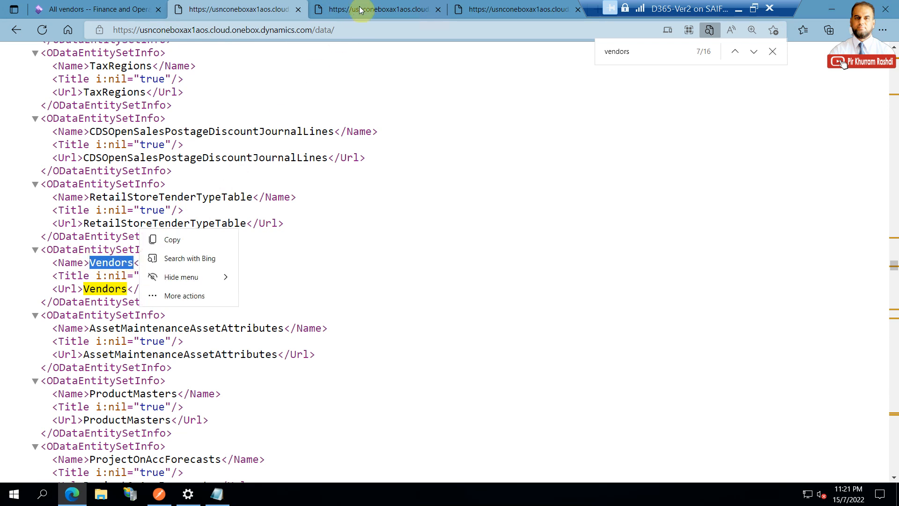
left_click(367, 6)
left_click(334, 30)
left_click(334, 30)
double_click(333, 30)
left_click(384, 30)
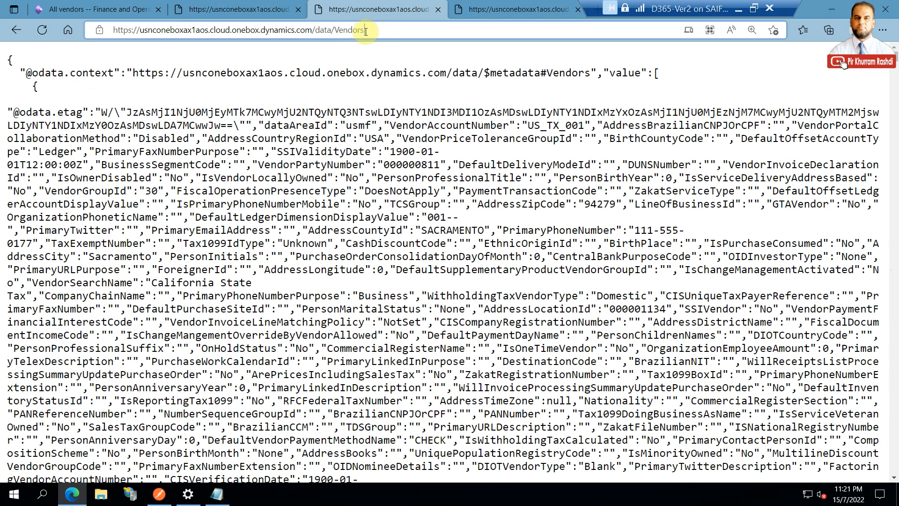
- Examine the complete Vendors JSON response from its first record to its last
scroll(379, 141, "down", 4)
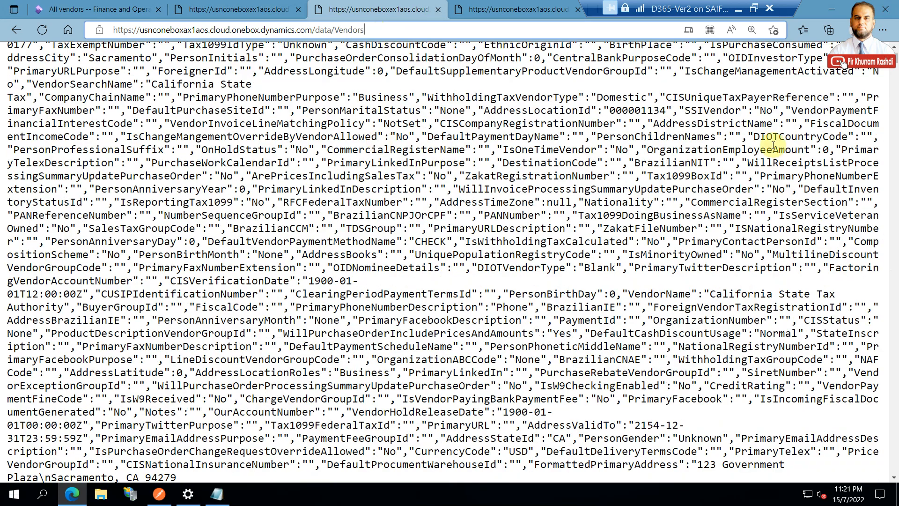
left_click_drag(896, 61, 895, 475)
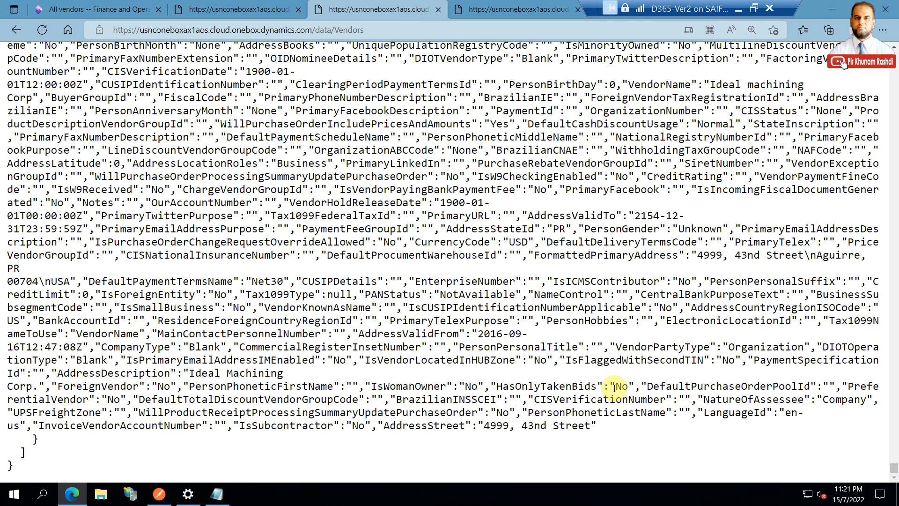
left_click_drag(893, 467, 893, 47)
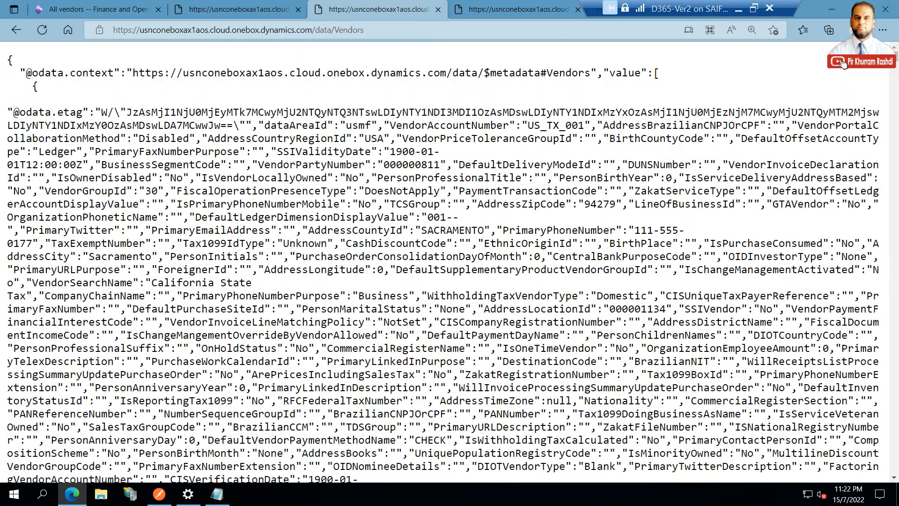
- View the filtered Vendors query page and highlight its base entity URL, the $format=json and $filter parameters, and the VendorAccountNumber field in the address
left_click(517, 10)
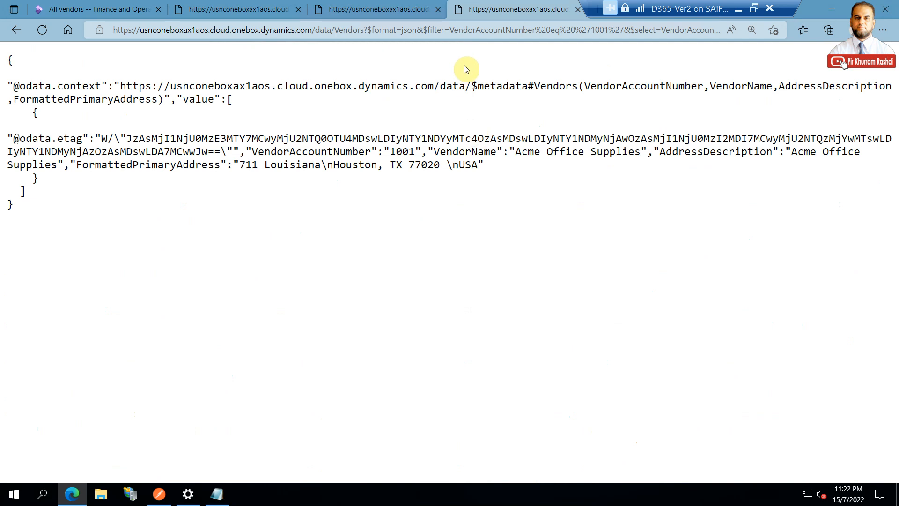
left_click(345, 30)
left_click(338, 30)
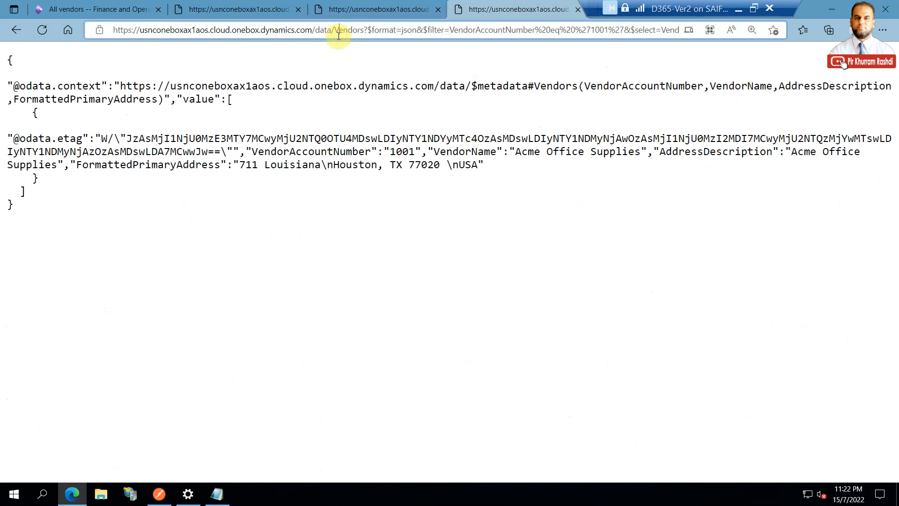
left_click_drag(338, 31, 88, 36)
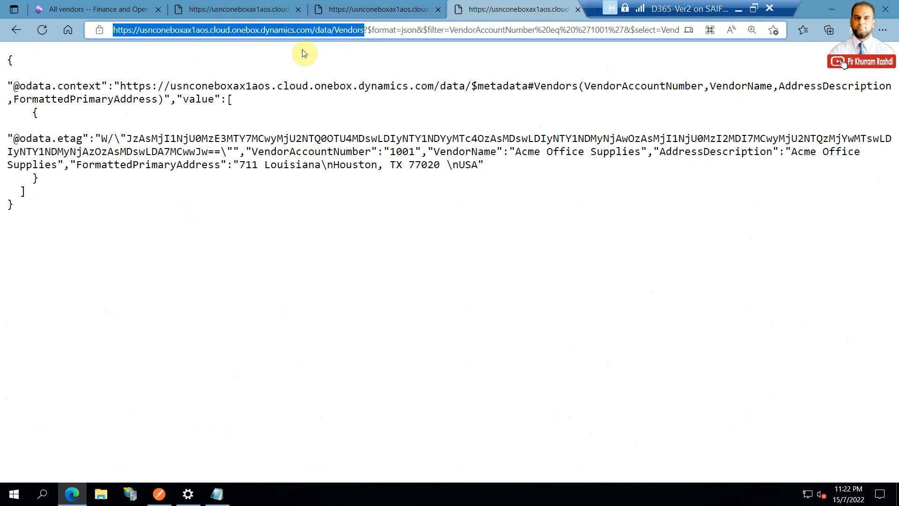
left_click_drag(368, 30, 527, 31)
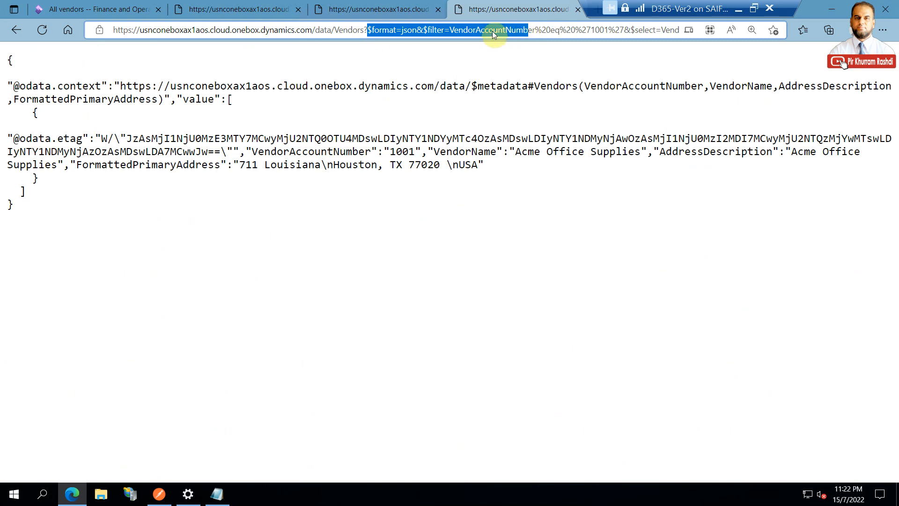
left_click(452, 30)
left_click_drag(452, 29, 521, 31)
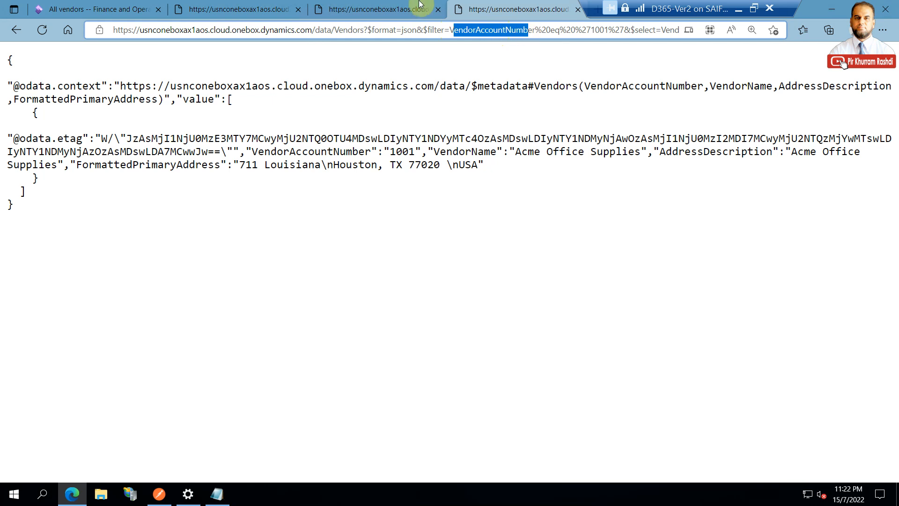
- In the unfiltered Vendors response, highlight the first record's dataAreaId and VendorAccountNumber fields and the vendor account value
left_click(375, 9)
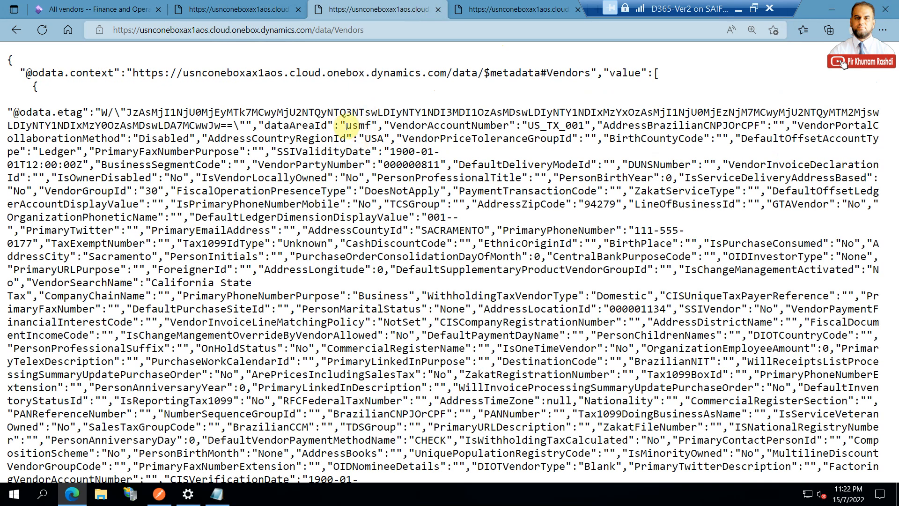
left_click_drag(265, 126, 329, 129)
left_click_drag(390, 126, 415, 124)
left_click_drag(499, 124, 503, 125)
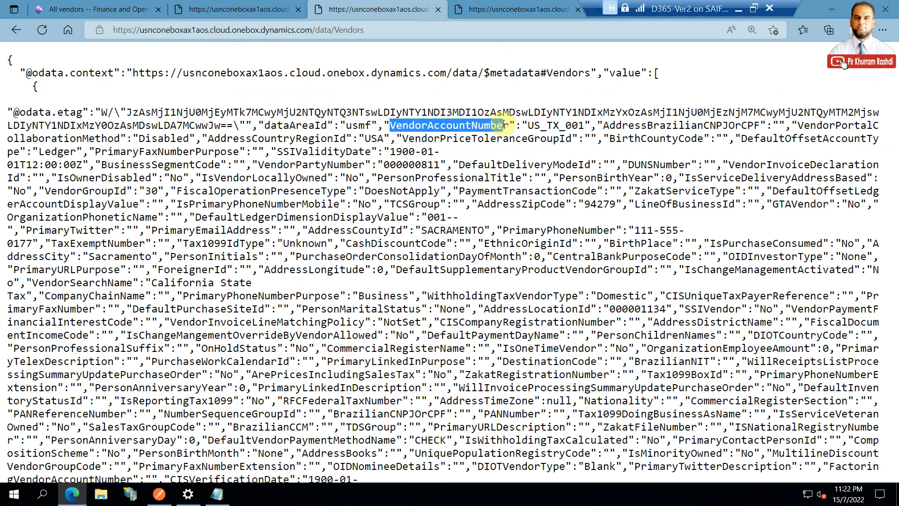
double_click(528, 129)
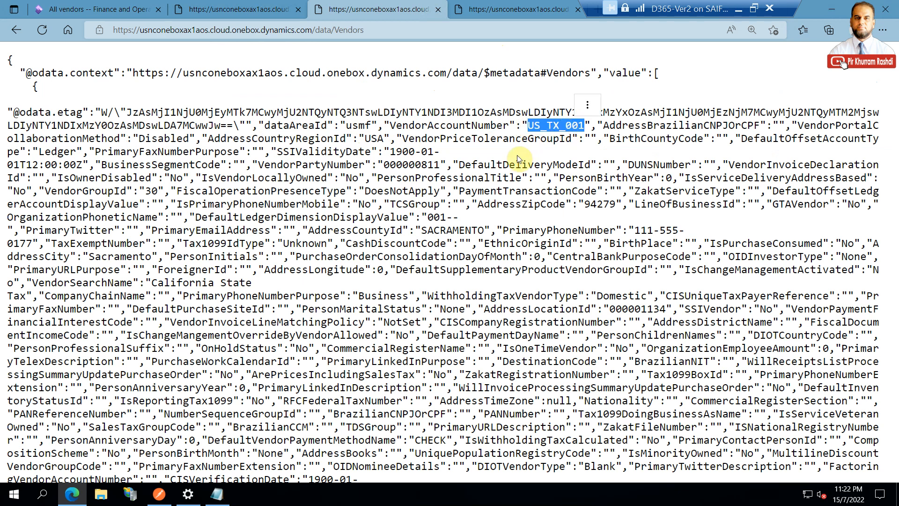
- Search the unfiltered Vendors response for VendorAccountNumber and go through the matches as far as the third vendor record
left_click_drag(392, 127, 510, 127)
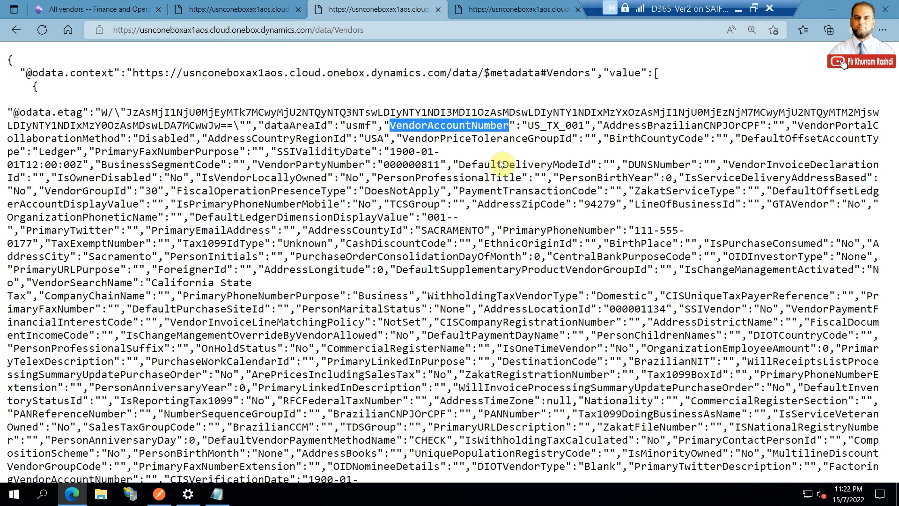
key("ctrl+f")
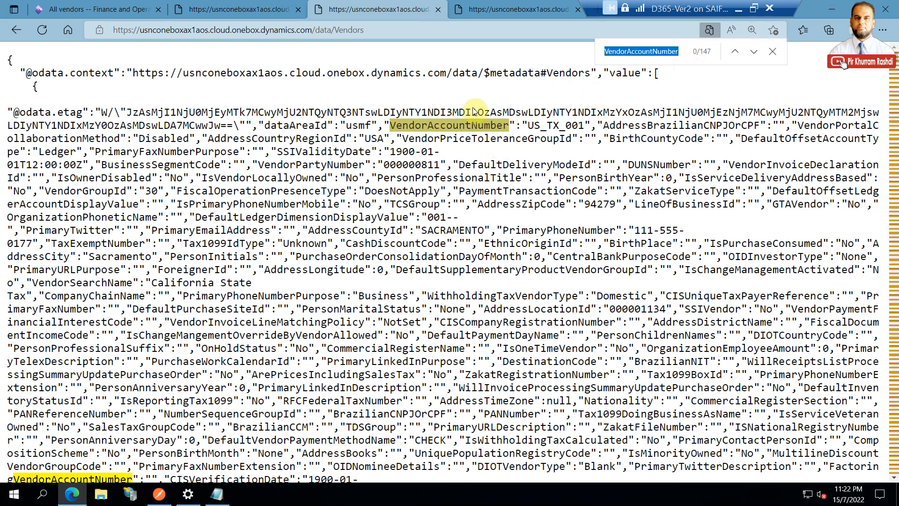
left_click(754, 51)
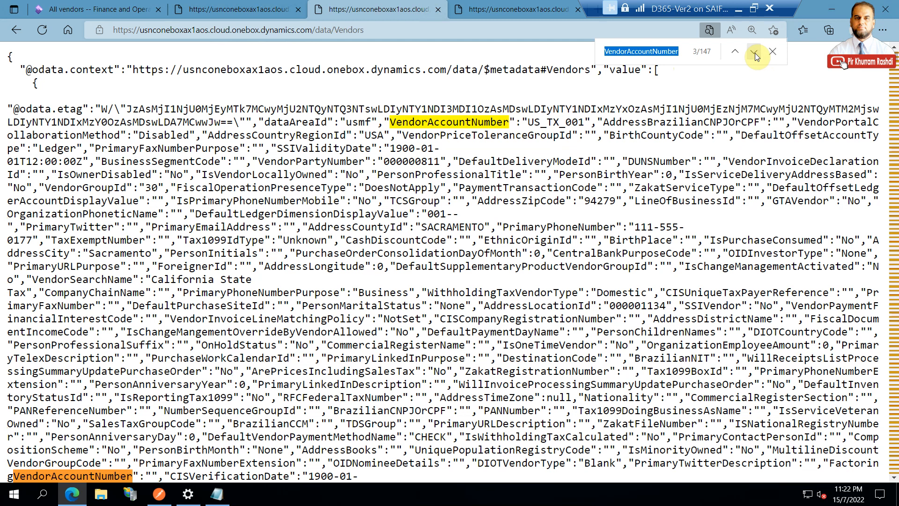
left_click(754, 52)
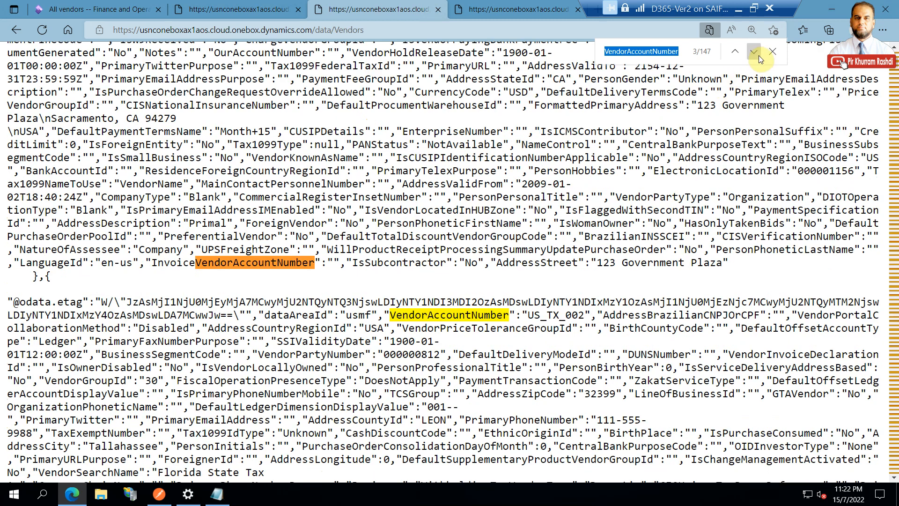
left_click(757, 55)
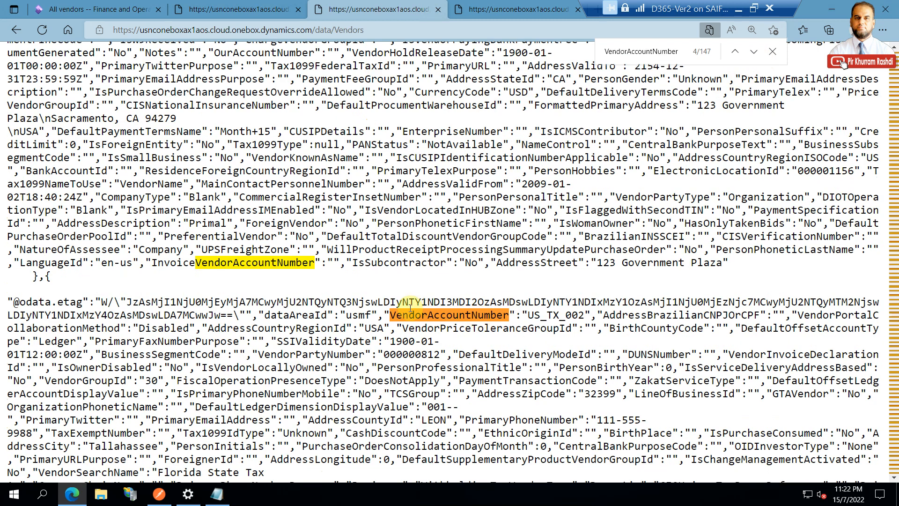
left_click_drag(392, 313, 486, 309)
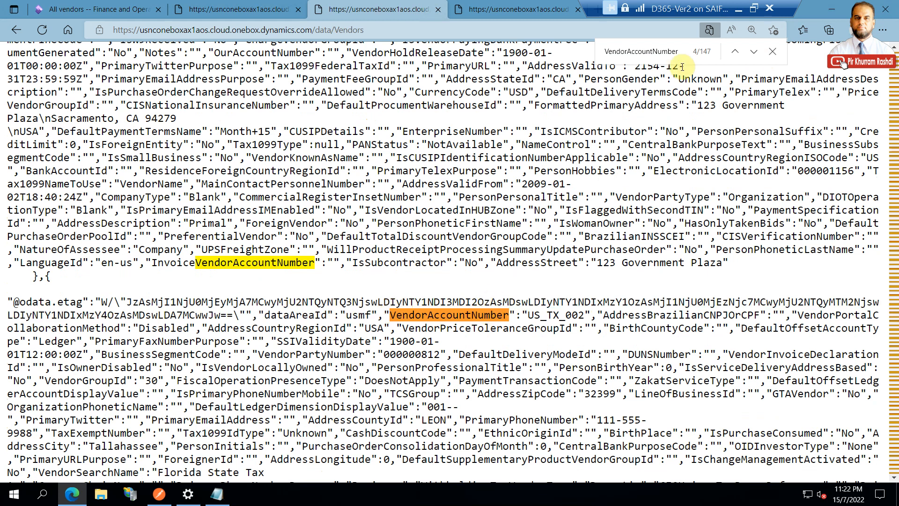
left_click(752, 54)
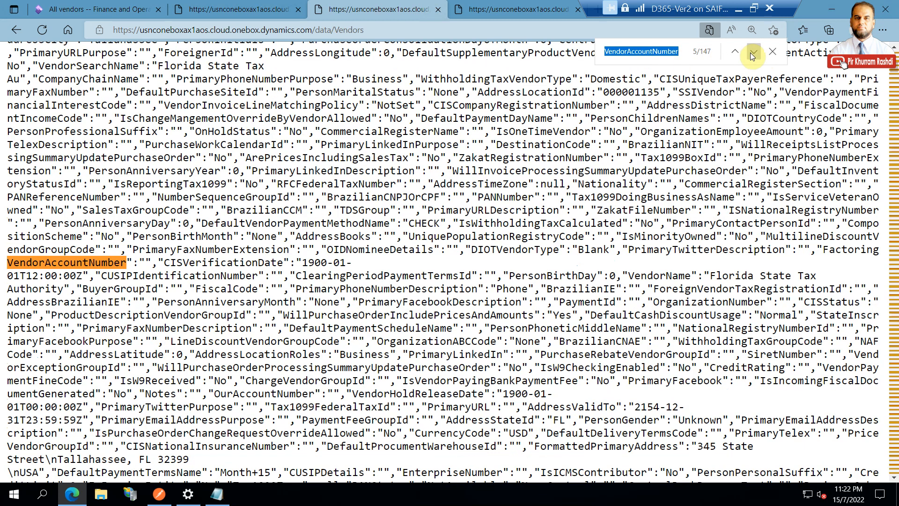
left_click(753, 54)
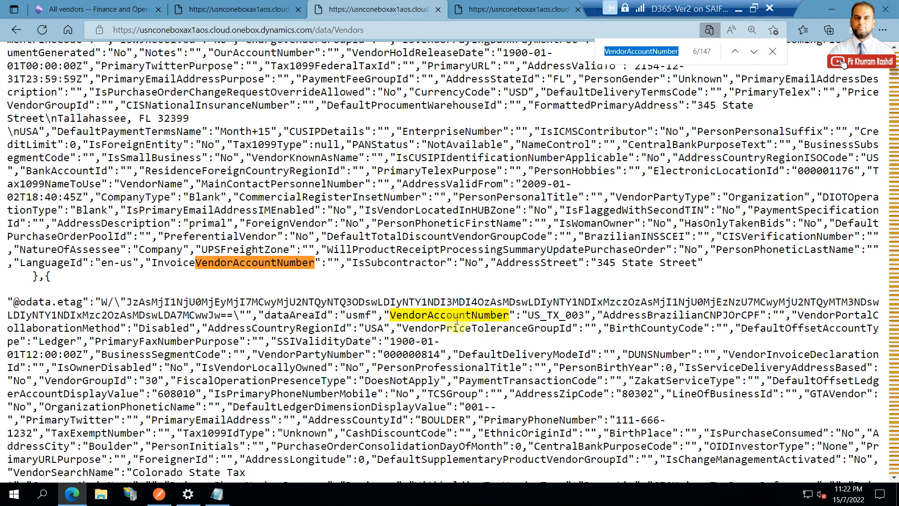
- Highlight the third vendor record's VendorAccountNumber field and its account value
left_click(433, 313)
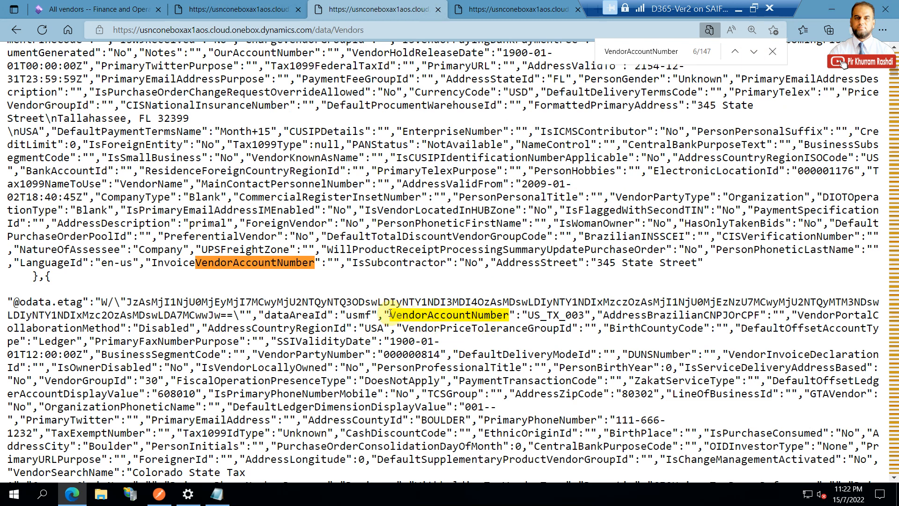
left_click_drag(389, 315, 509, 314)
left_click(537, 317)
double_click(537, 316)
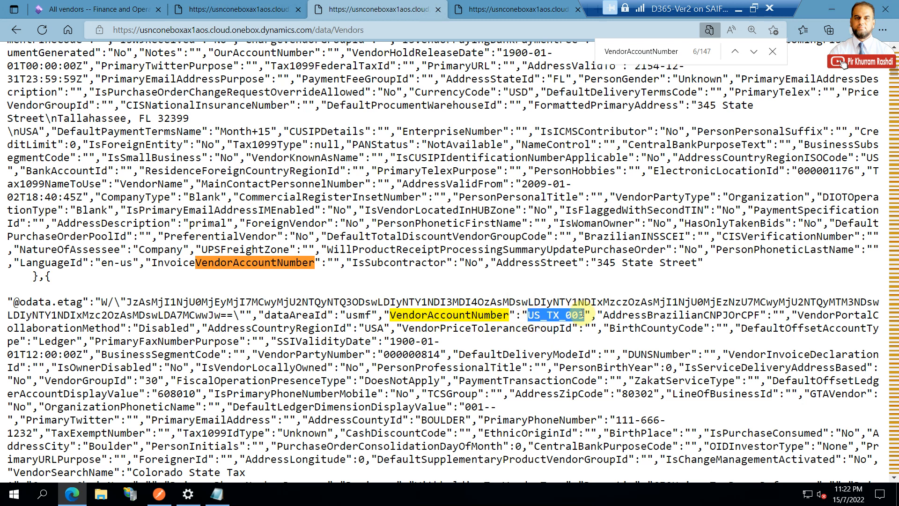
- View the filtered Vendors query page and highlight the eq comparison and the vendor account value 1001 in its address
left_click(507, 12)
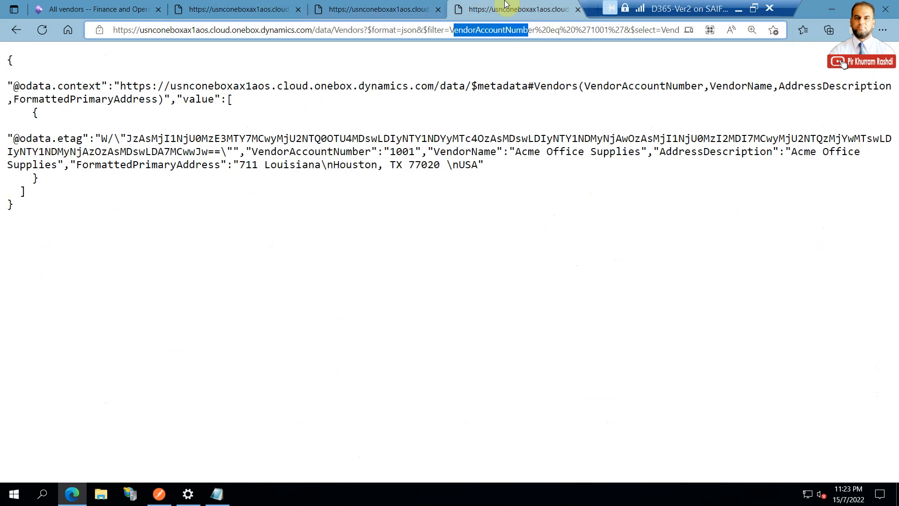
left_click(482, 30)
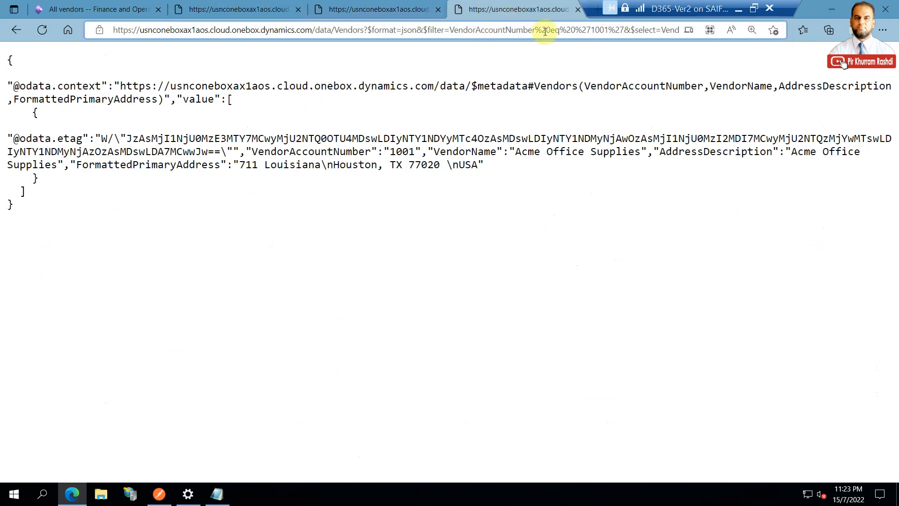
left_click_drag(551, 31, 614, 32)
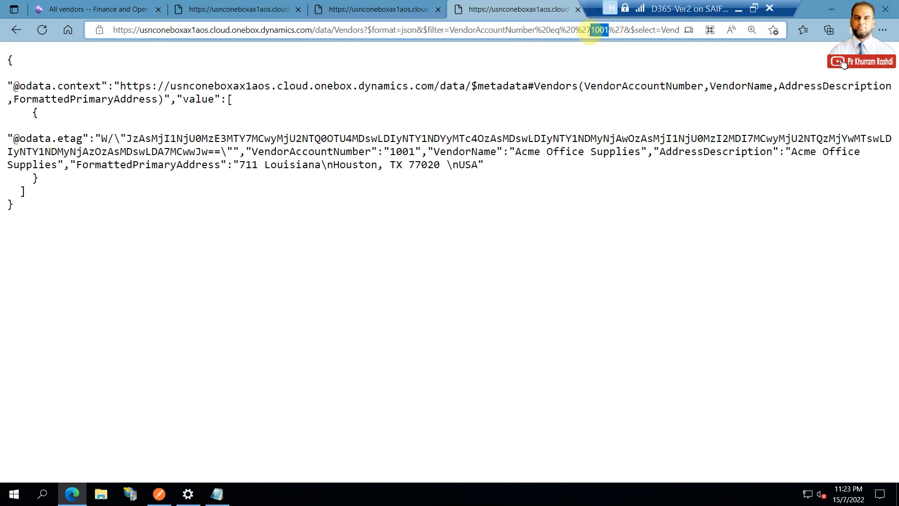
left_click(625, 32)
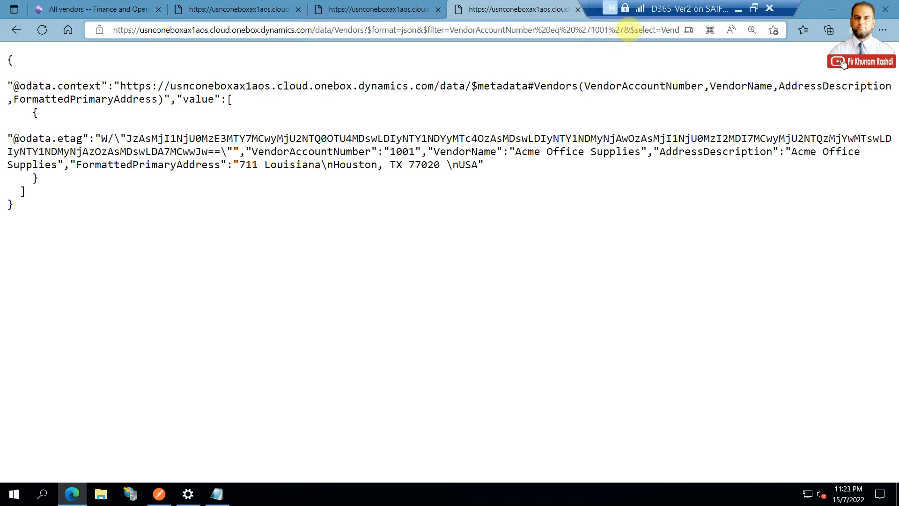
- Reveal the end of the query address and highlight its $filter condition and the $select list from VendorAccountNumber to FormattedPrimaryAddress
left_click(634, 29)
key("Right")
key("Right")
key("Right")
key("Right")
key("Right")
key("Right")
key("Right")
key("Right")
key("Right")
key("Right")
key("Right")
key("Right")
key("Right")
key("Right")
key("Right")
key("Right")
key("Right")
key("Right")
key("Right")
key("Right")
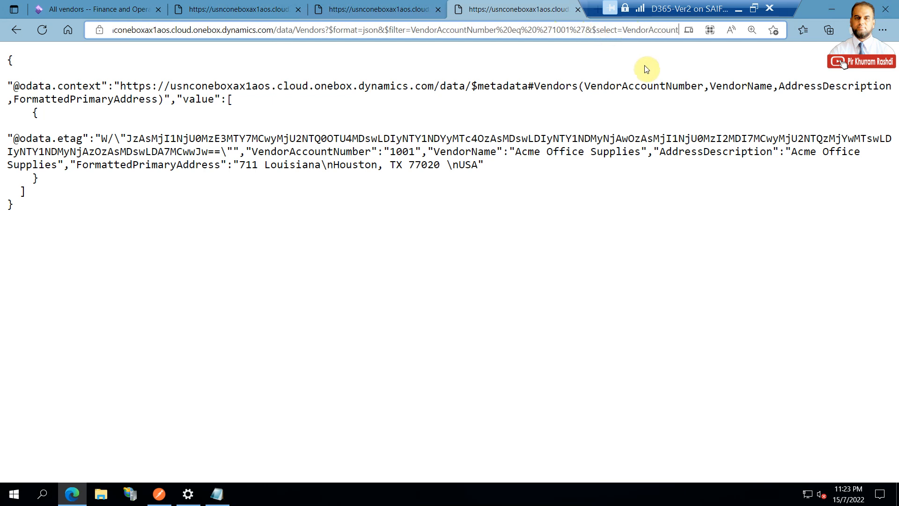
key("Right")
key("Right")
key("Right")
key("Right")
key("Right")
key("Right")
key("Right")
key("Right")
key("Right")
key("Right")
key("Right")
key("Right")
key("Right")
key("Right")
key("Right")
key("Right")
key("Right")
key("Right")
key("Right")
key("Right")
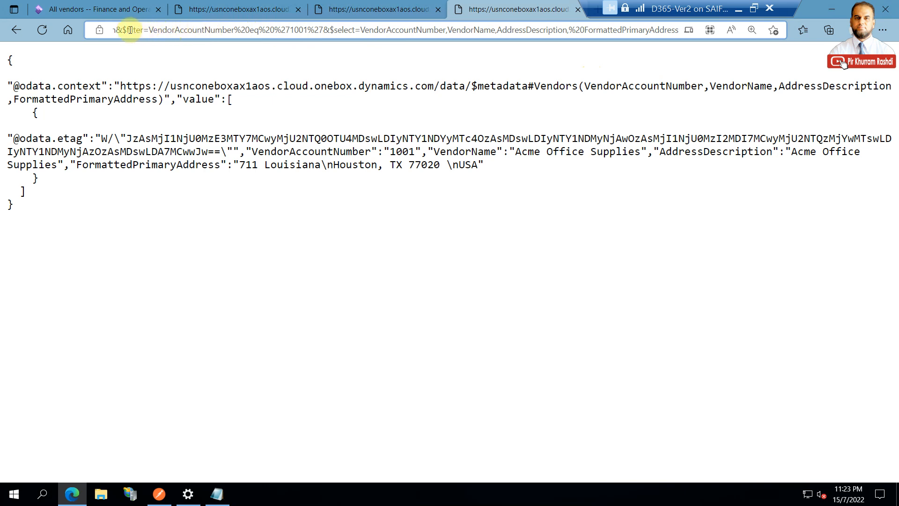
left_click_drag(127, 29, 235, 29)
left_click(294, 30)
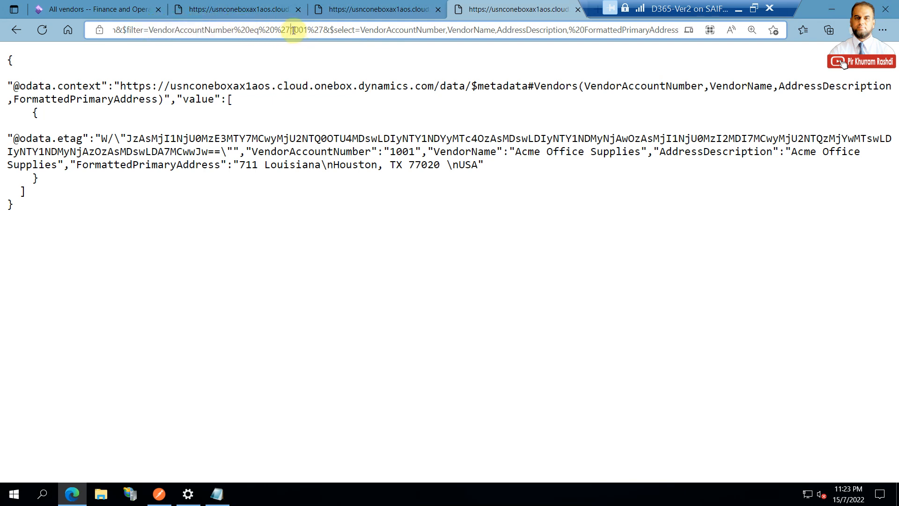
left_click_drag(355, 29, 728, 33)
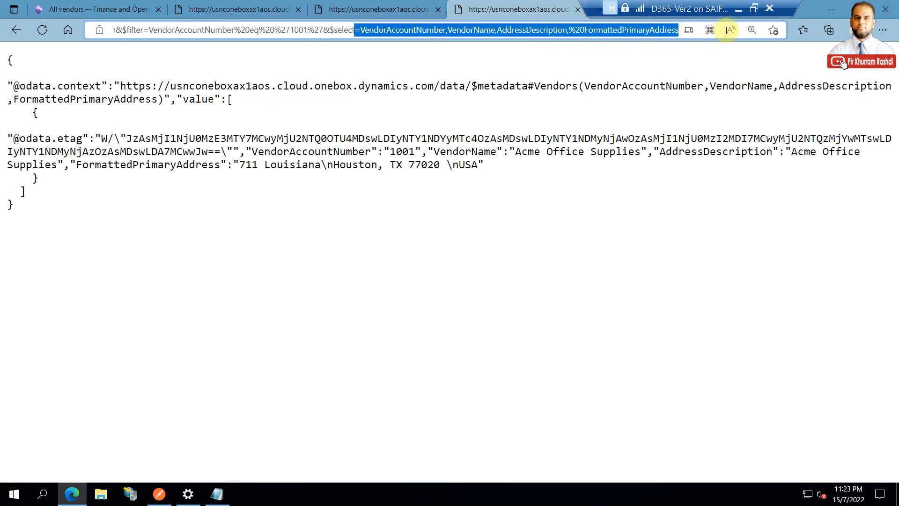
- Highlight the PrimaryTelexPurpose field in the unfiltered Vendors response for comparison and return to the filtered query page
left_click(375, 9)
left_click_drag(378, 171, 501, 171)
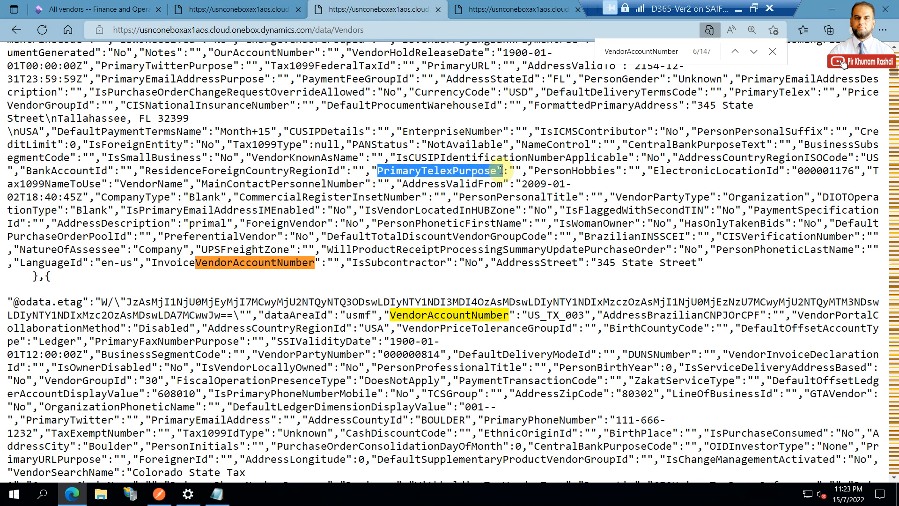
left_click(536, 9)
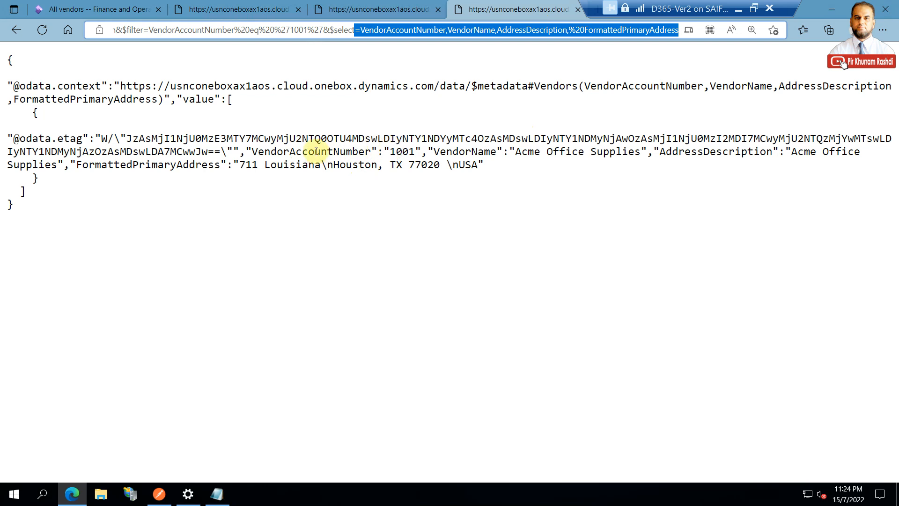
- In the filtered response, highlight the VendorAccountNumber, VendorName, AddressDescription and FormattedPrimaryAddress fields, and the entire JSON result
left_click_drag(252, 151, 359, 152)
left_click_drag(442, 152, 471, 152)
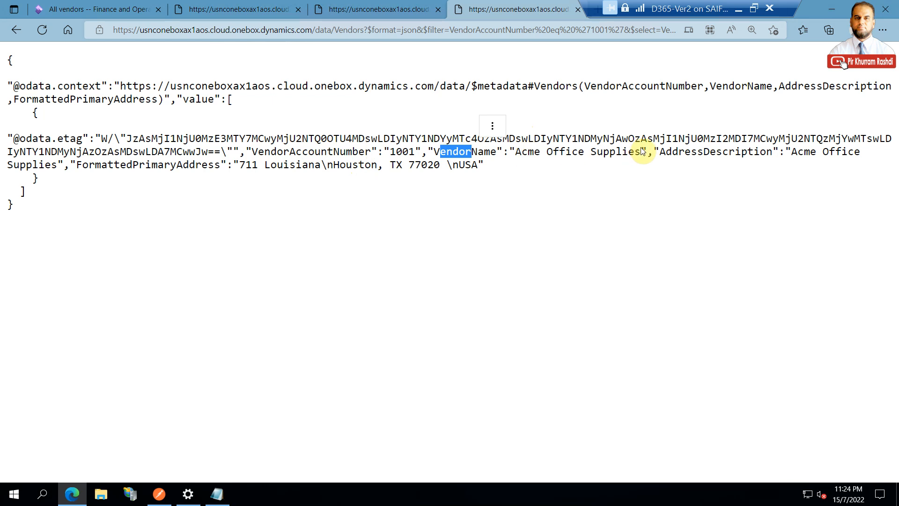
left_click_drag(660, 151, 710, 152)
left_click_drag(95, 165, 214, 165)
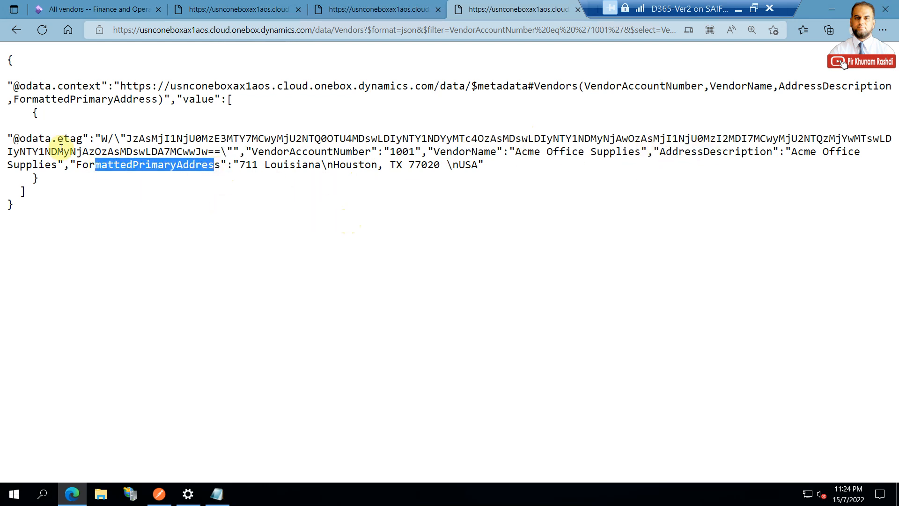
left_click_drag(22, 125, 176, 275)
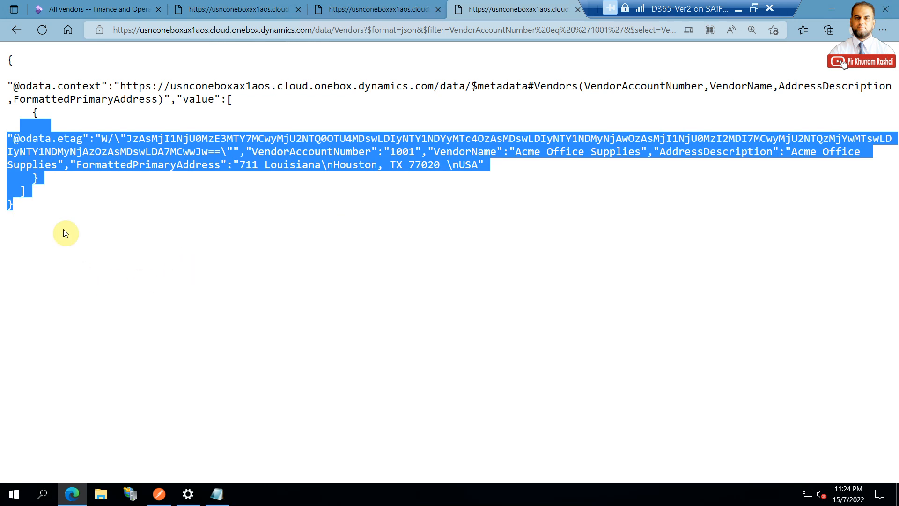
left_click_drag(13, 60, 46, 235)
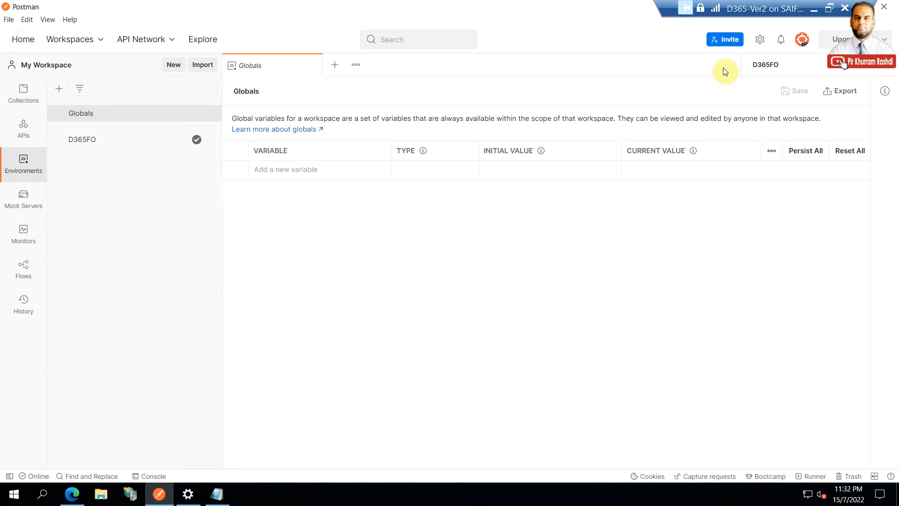
- In Postman, view the signed-in account details and the file commands, and close both
left_click(802, 40)
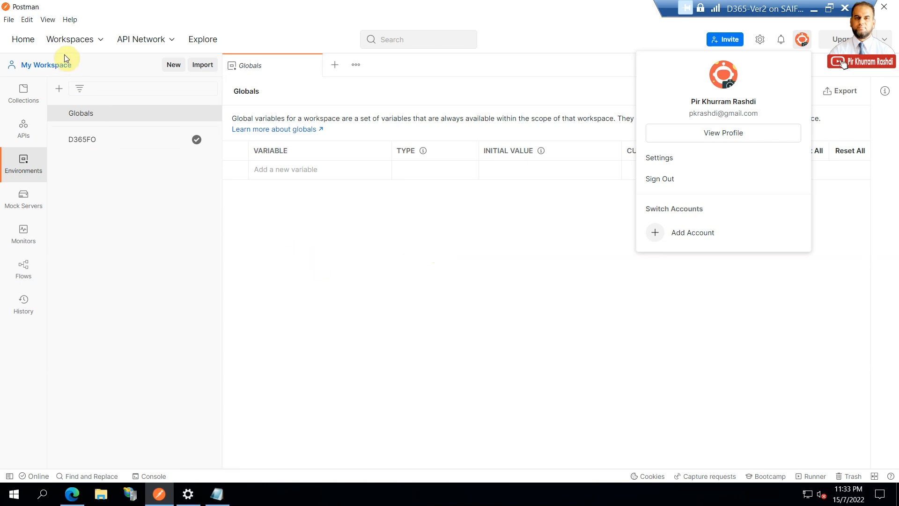
left_click(8, 20)
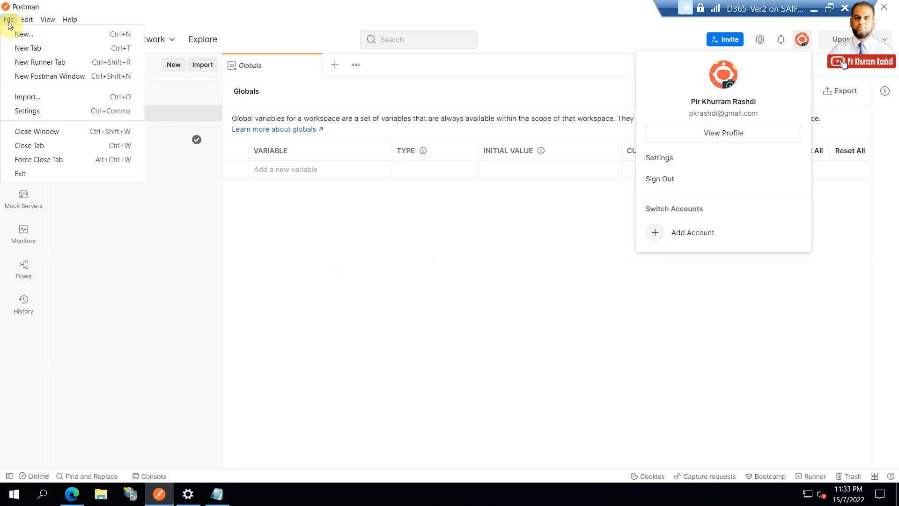
left_click(175, 259)
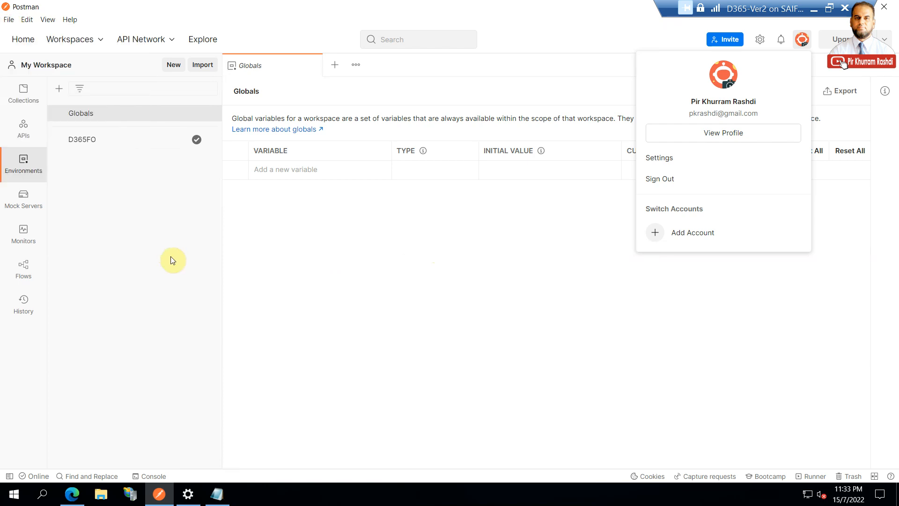
left_click(173, 261)
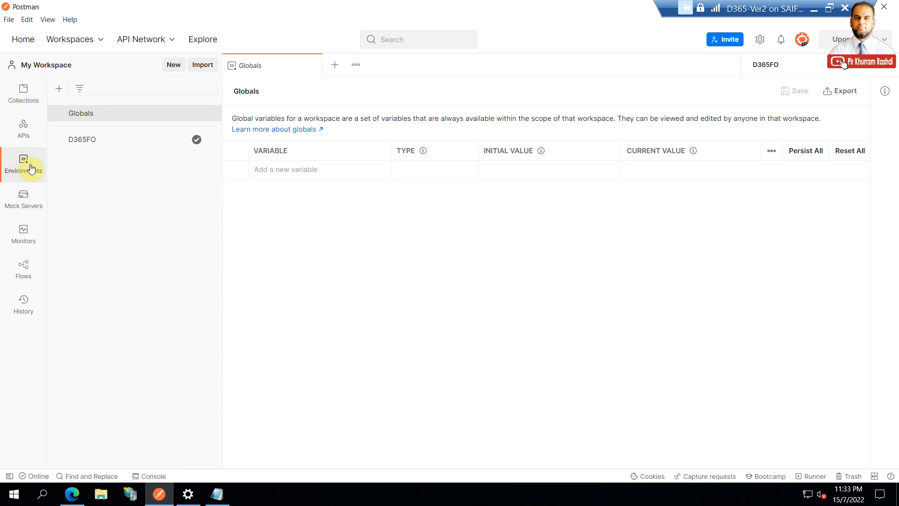
- Create a new environment named D365DemoEnv
left_click(58, 90)
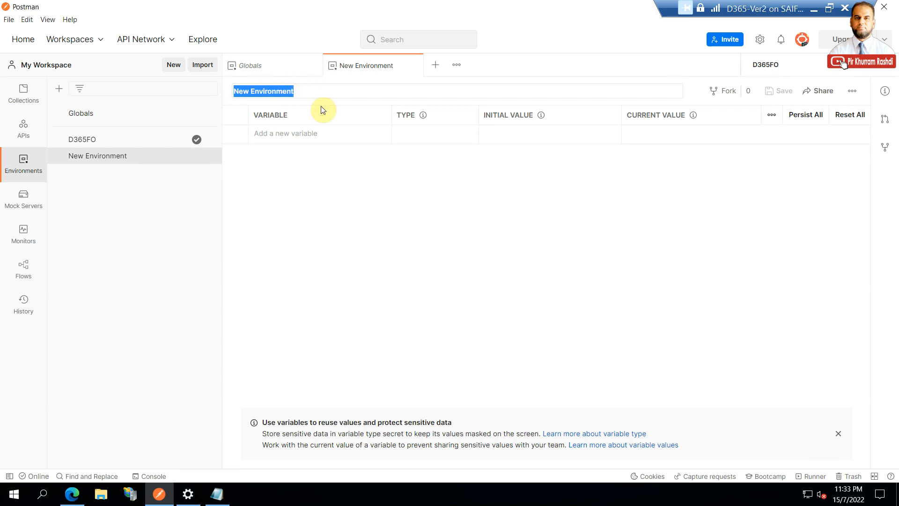
type("D365")
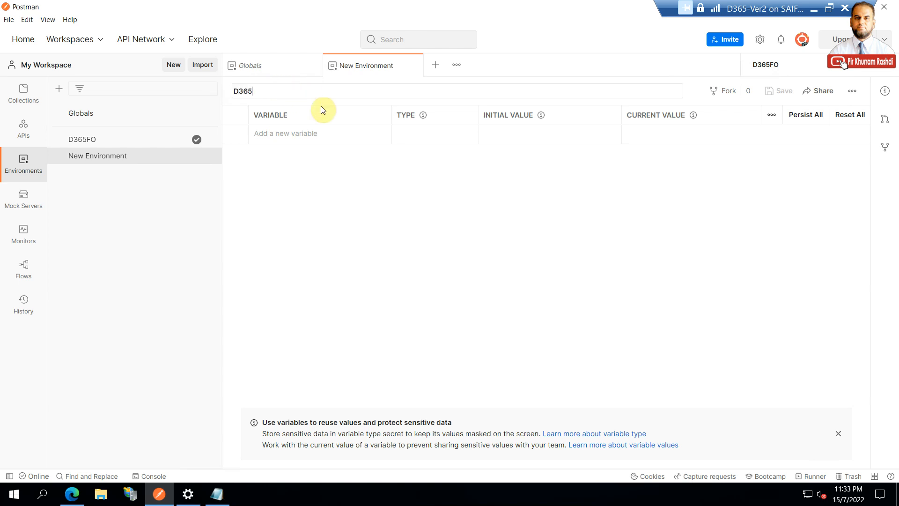
type("DemoEnv")
left_click(331, 131)
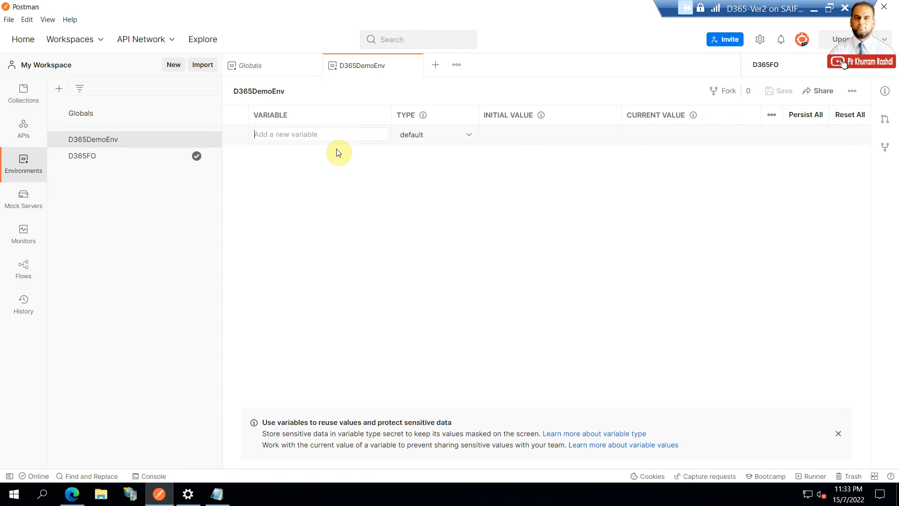
- Start a new variable in D365DemoEnv, switch to the ODataNotes.txt file in Notepad, and highlight the tenant_id name and its value
left_click(338, 135)
left_click(225, 500)
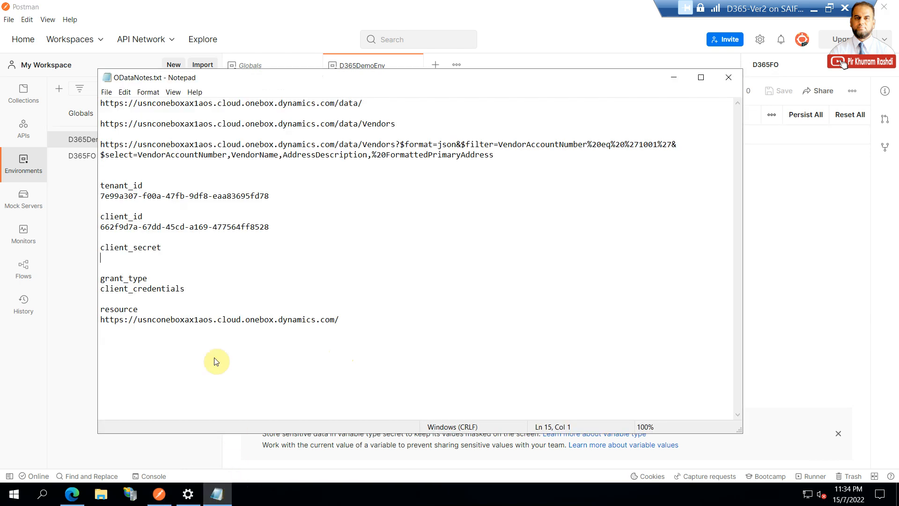
left_click(99, 186)
left_click_drag(99, 185, 189, 187)
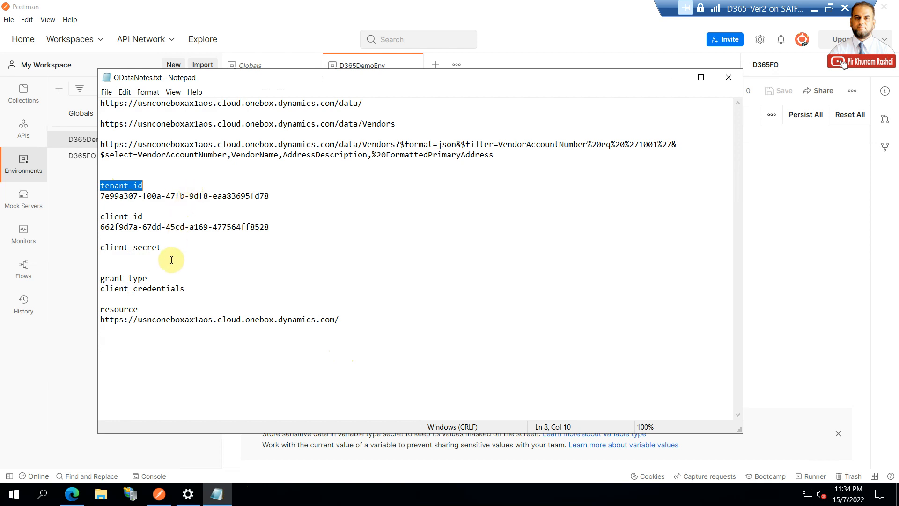
left_click(245, 197)
double_click(191, 197)
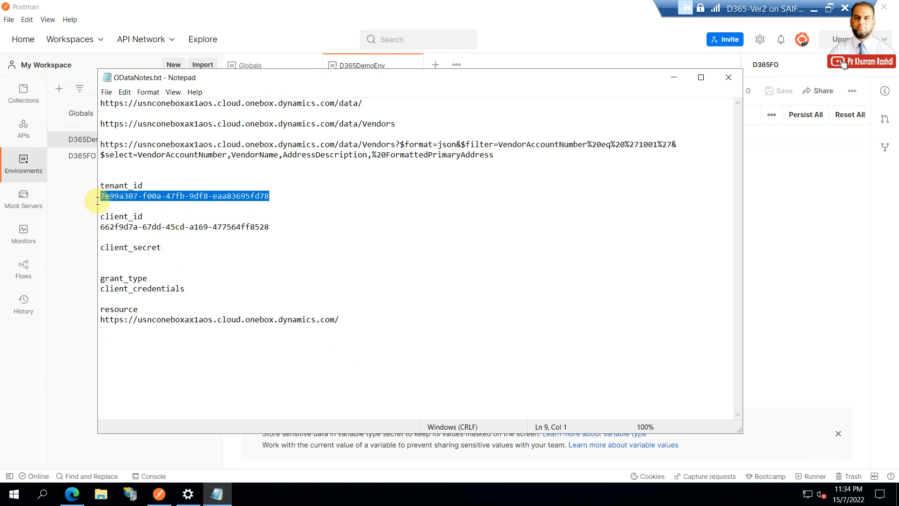
- Switch to the Azure portal in Edge, reopen PKR_IntegrationApp from the For learning app registrations, and highlight its Application (client) ID
left_click(75, 493)
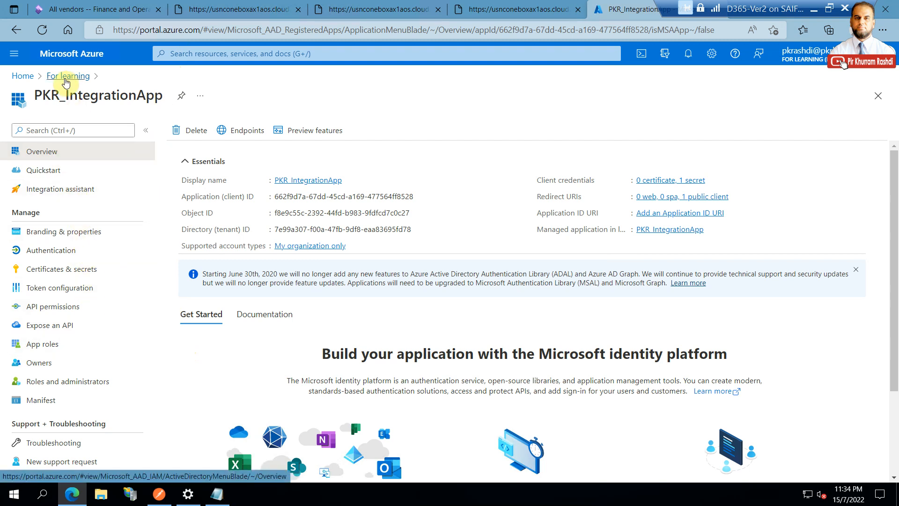
left_click(65, 78)
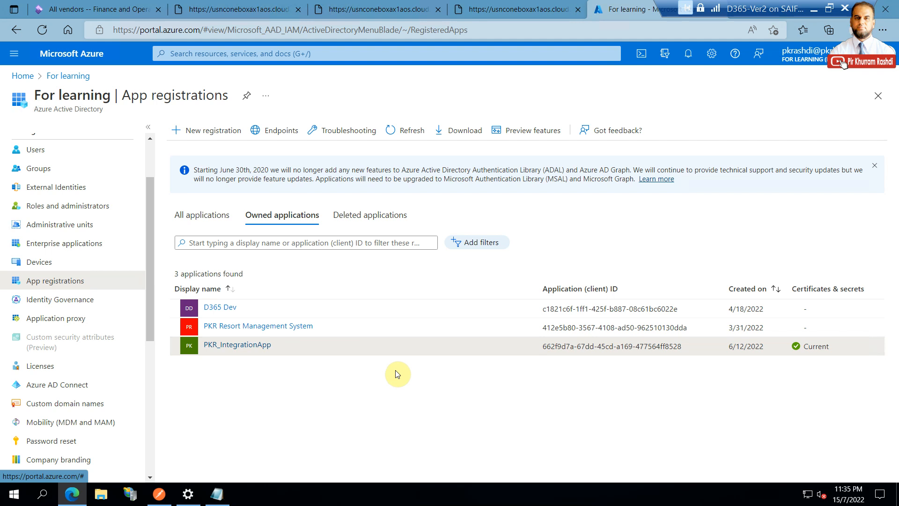
left_click(260, 347)
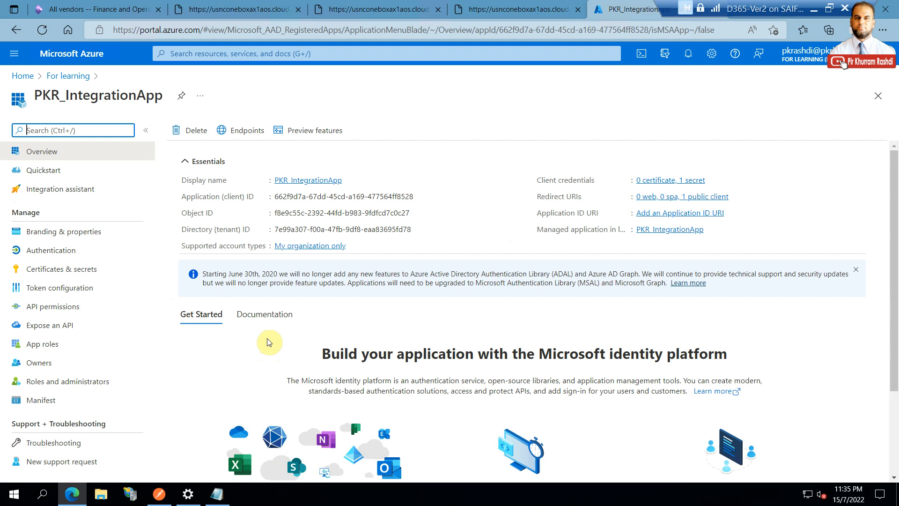
left_click_drag(276, 196, 412, 196)
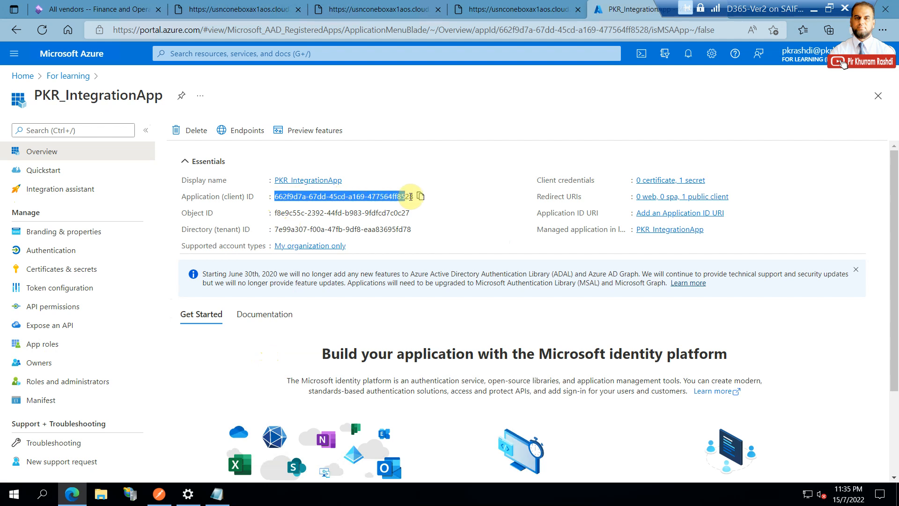
- Bring up ODataNotes.txt in Notepad beside the Azure app details and highlight the client_id value, the tenant_id name and the tenant_id value
left_click(218, 494)
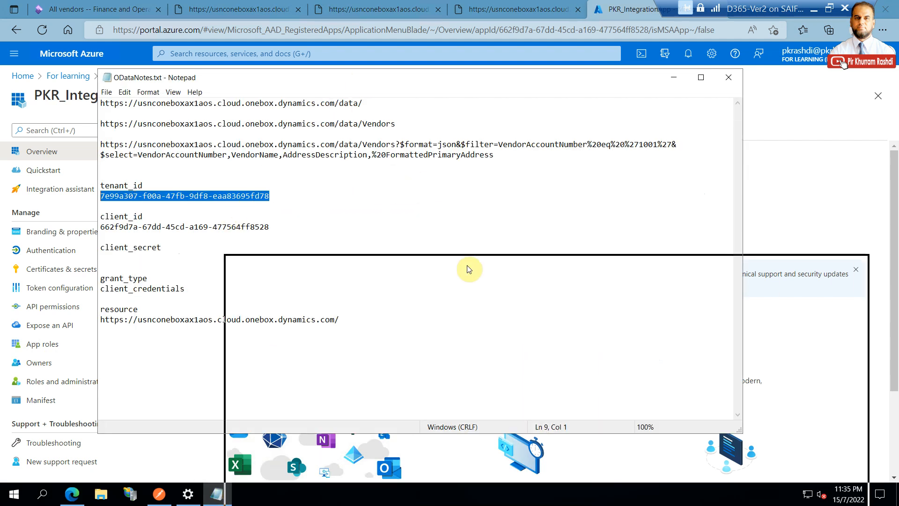
left_click_drag(468, 270, 468, 270)
left_click(300, 402)
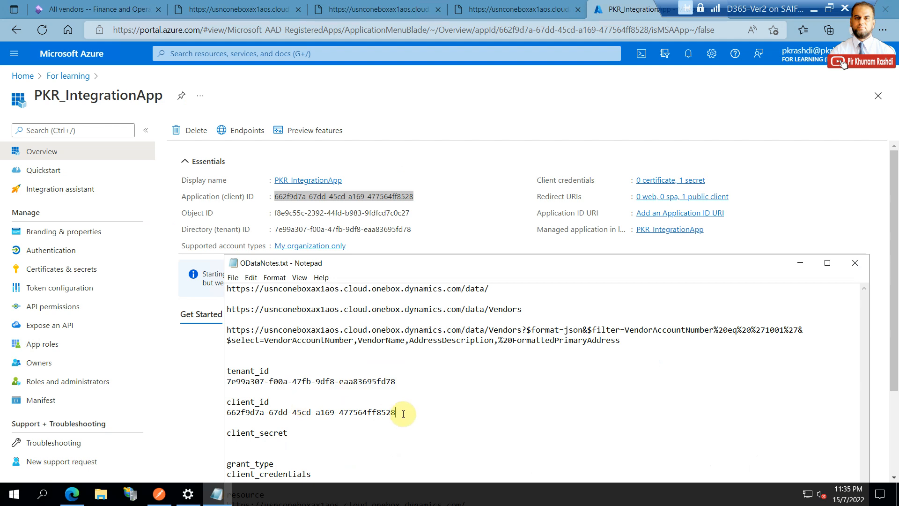
left_click_drag(403, 413, 221, 412)
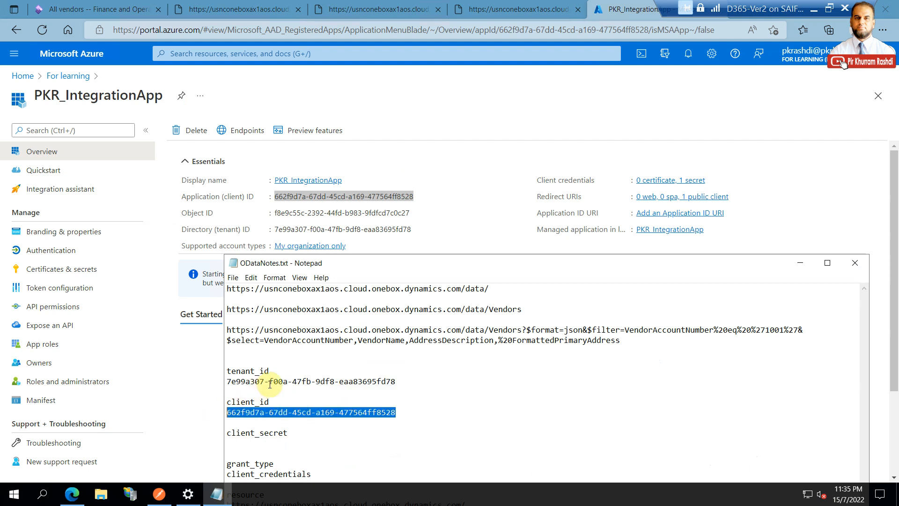
left_click_drag(269, 372, 236, 371)
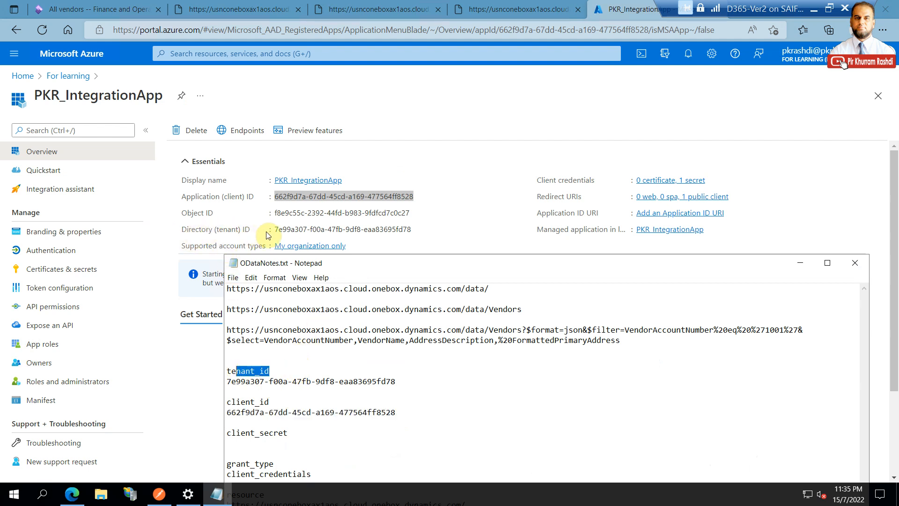
left_click_drag(396, 380, 216, 382)
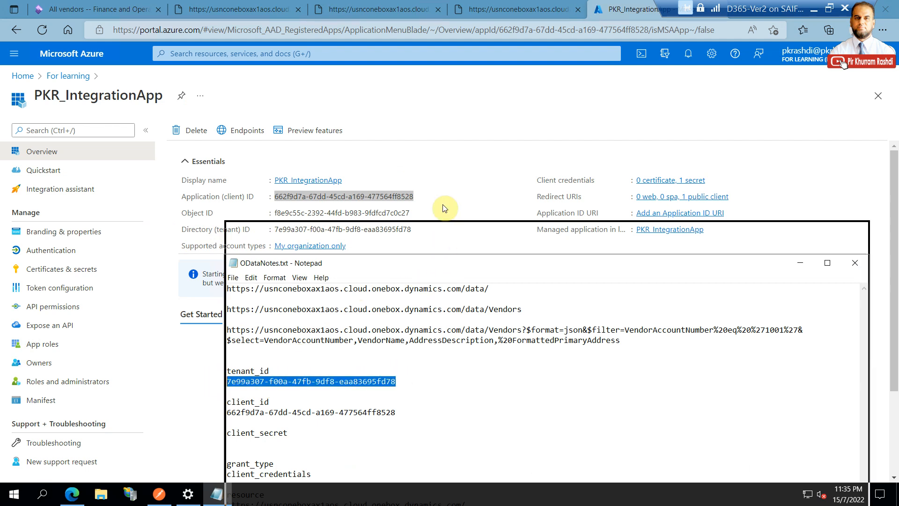
left_click_drag(444, 262, 445, 202)
left_click(297, 377)
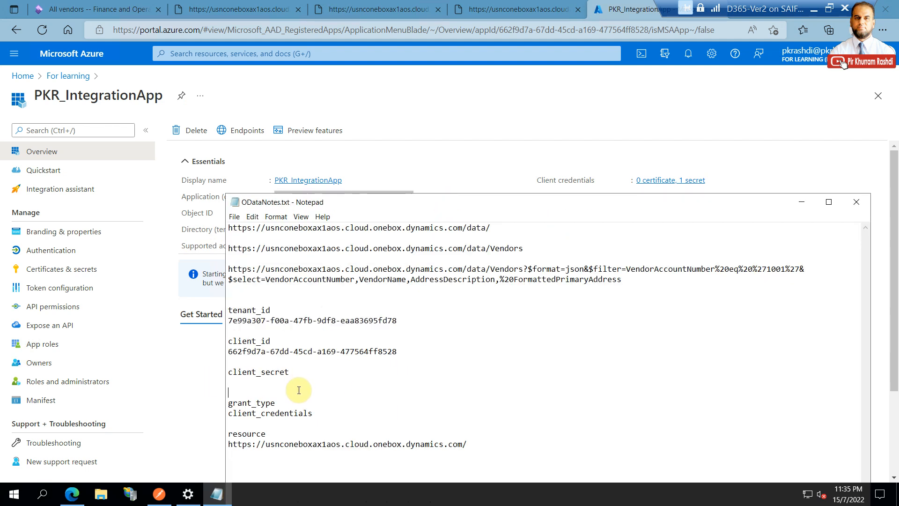
left_click(298, 387)
left_click_drag(277, 402, 229, 404)
left_click_drag(312, 413, 228, 413)
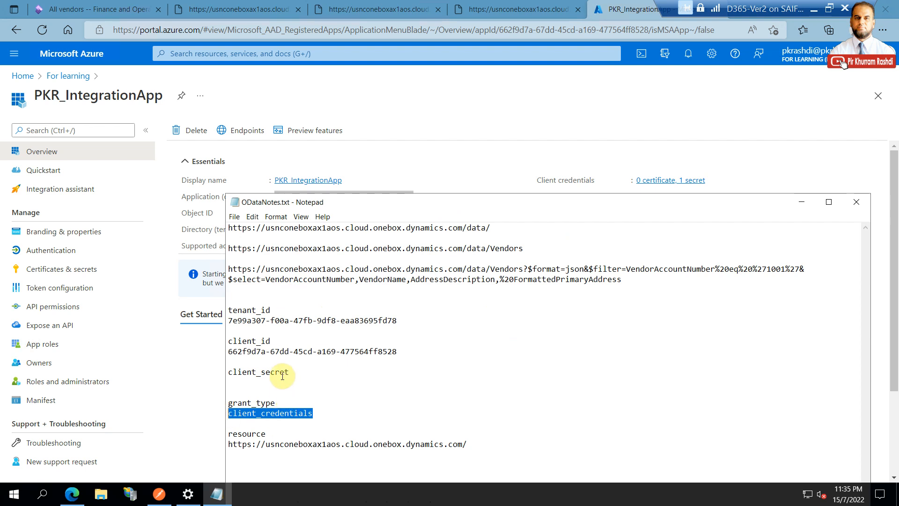
left_click_drag(265, 434, 229, 433)
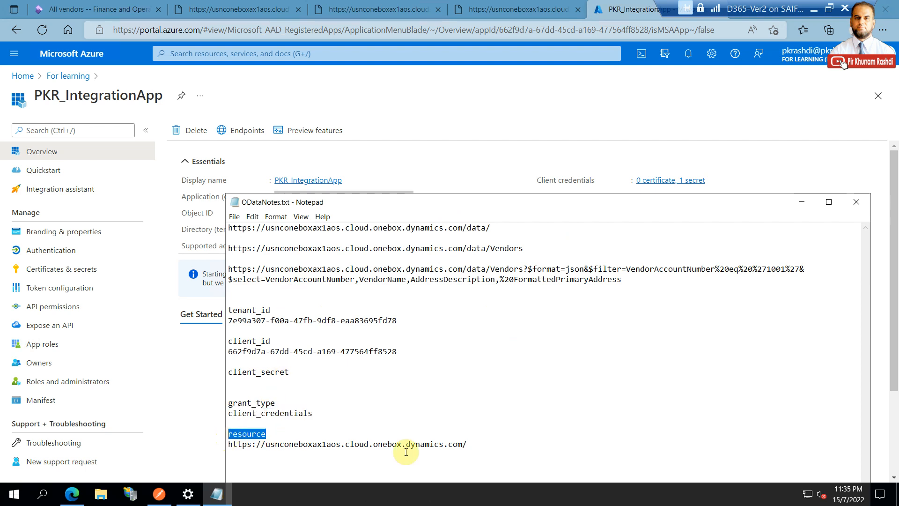
left_click(469, 445)
left_click_drag(467, 445, 228, 444)
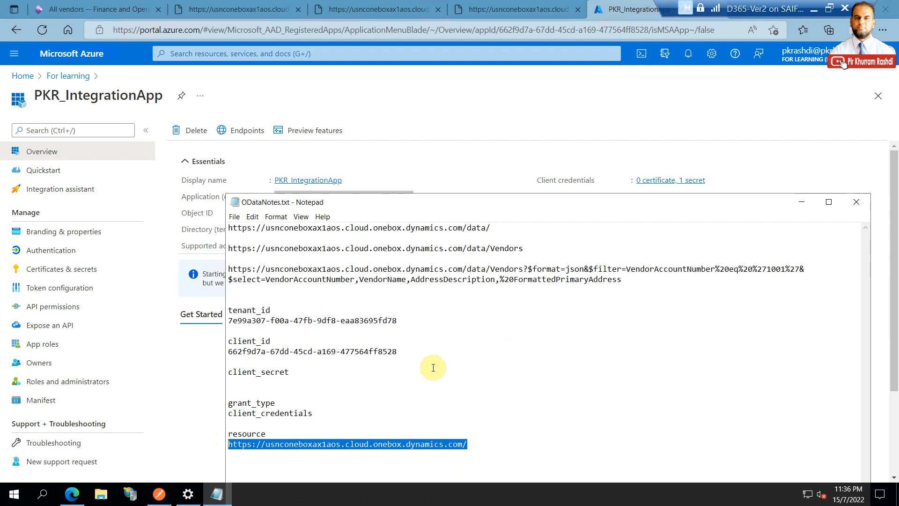
left_click_drag(561, 212, 564, 316)
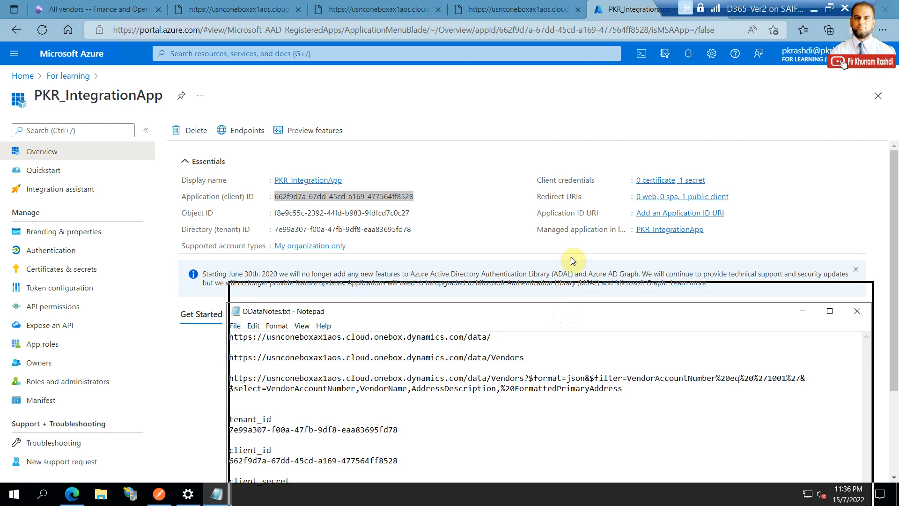
left_click_drag(564, 316, 583, 191)
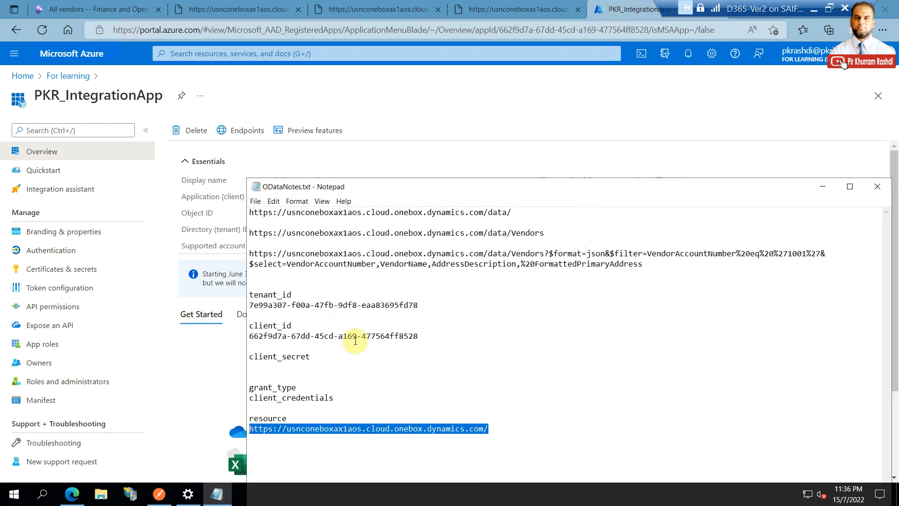
- Return to the Azure portal, open the Certificates & secrets page of PKR_IntegrationApp, and highlight the masked value of the Test client secret
left_click(213, 371)
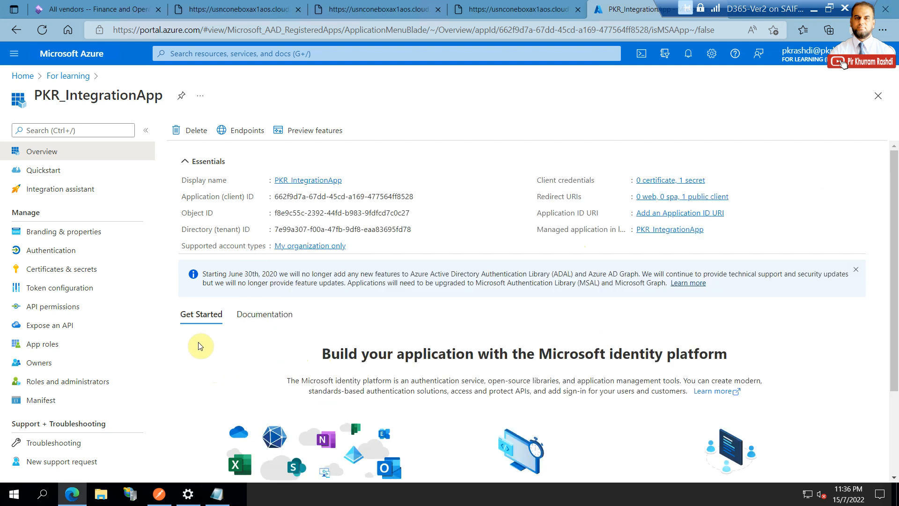
left_click(117, 306)
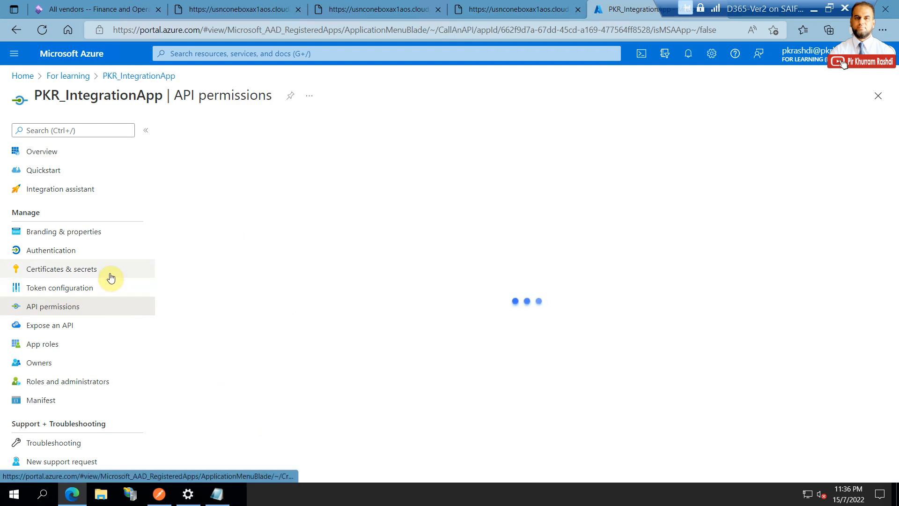
left_click(111, 278)
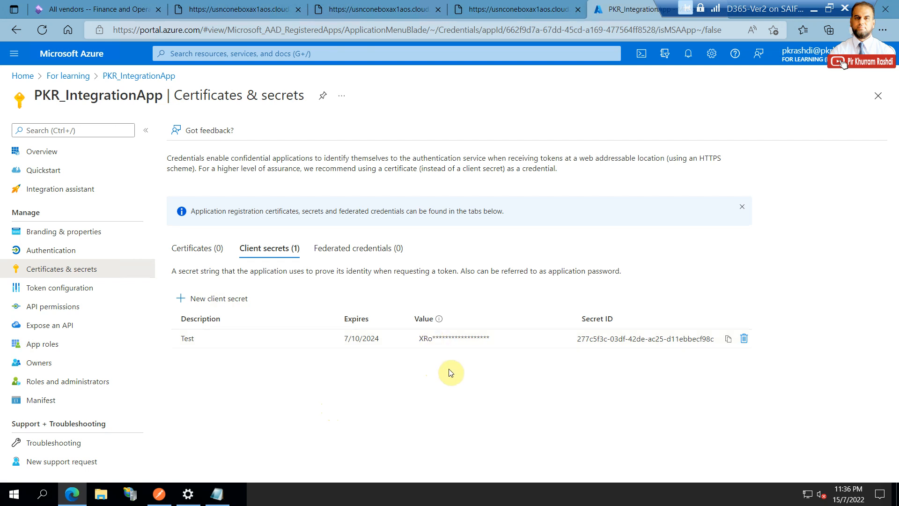
left_click_drag(420, 337, 502, 337)
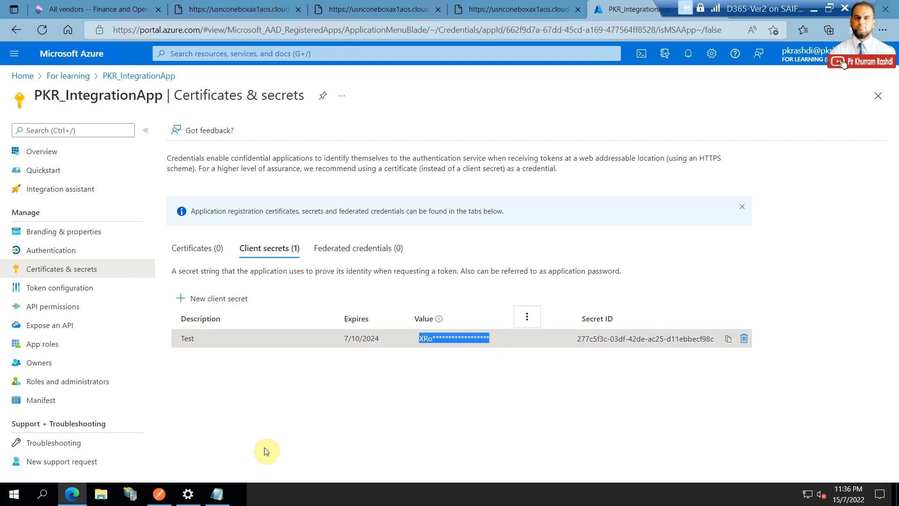
- Compare the empty client_secret entry in ODataNotes.txt with the client secret listed in the Azure portal, ending back in the notes
left_click(227, 491)
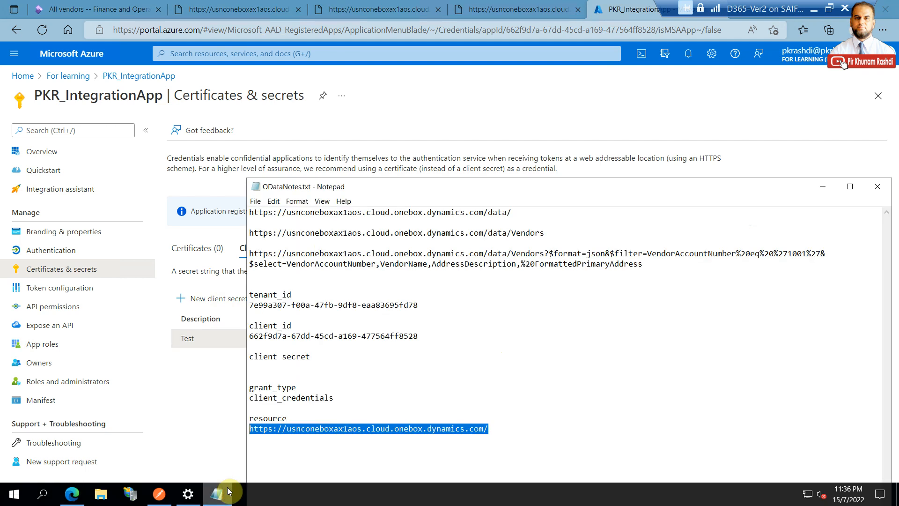
left_click(321, 364)
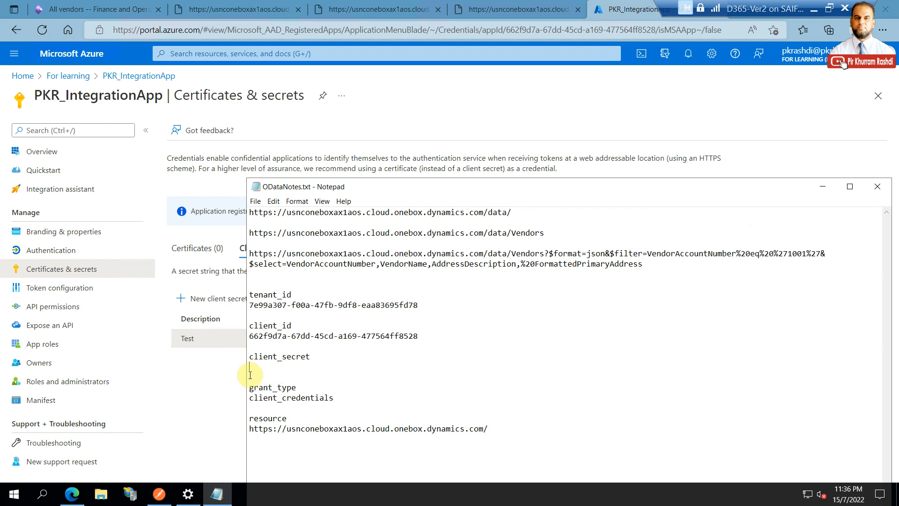
left_click(209, 386)
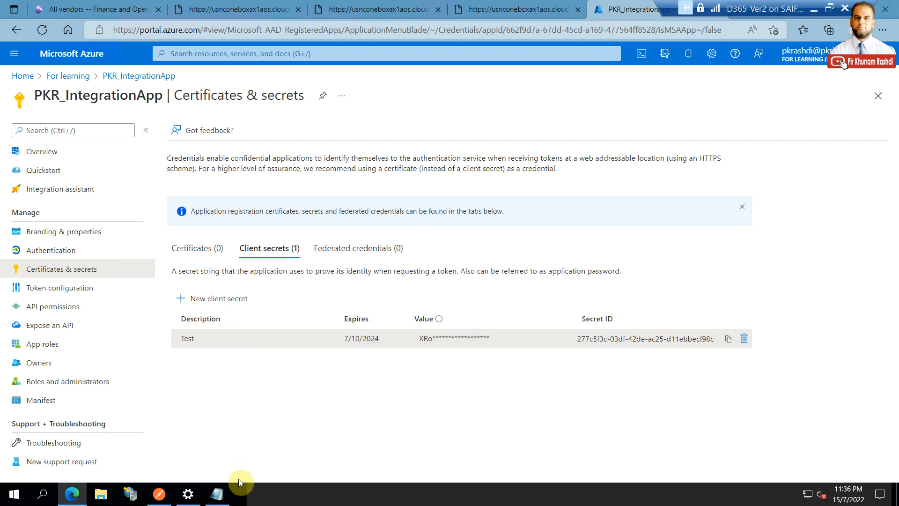
left_click(217, 494)
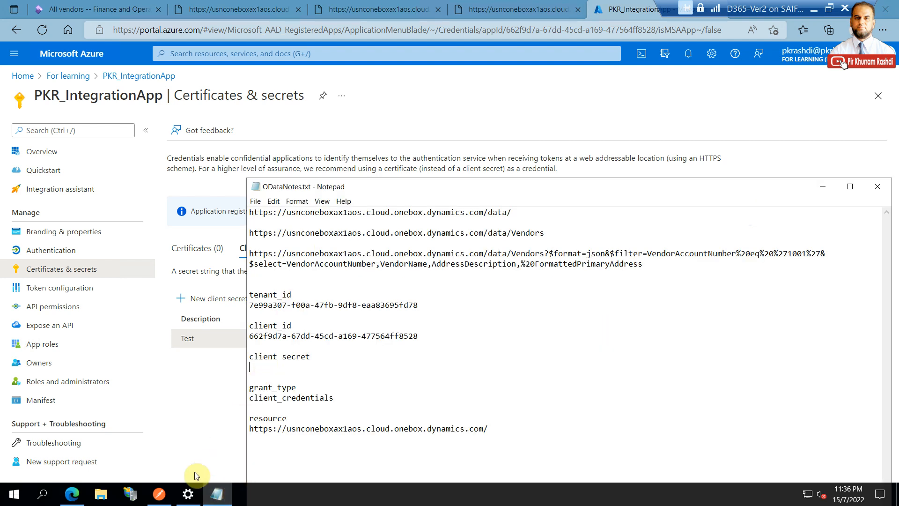
- Copy the name tenant_id from the notes and add it as the first variable of D365DemoEnv in Postman
left_click(162, 495)
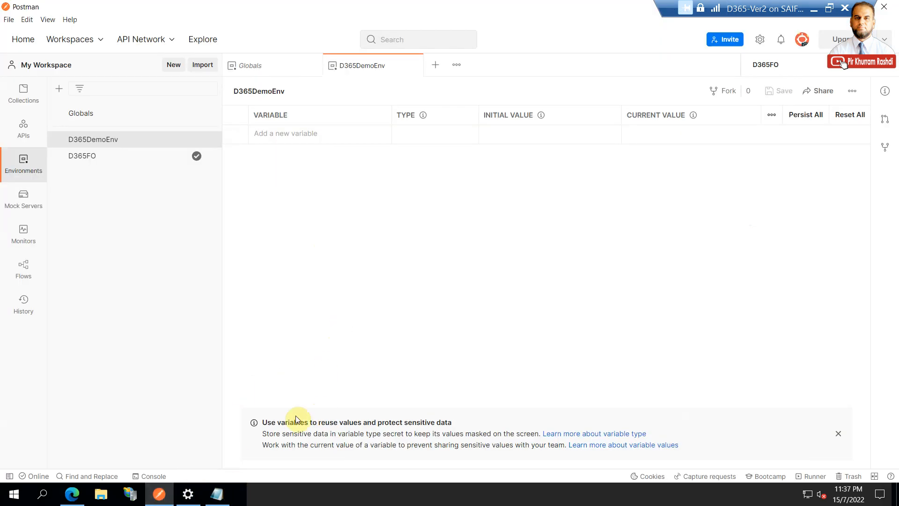
left_click(230, 498)
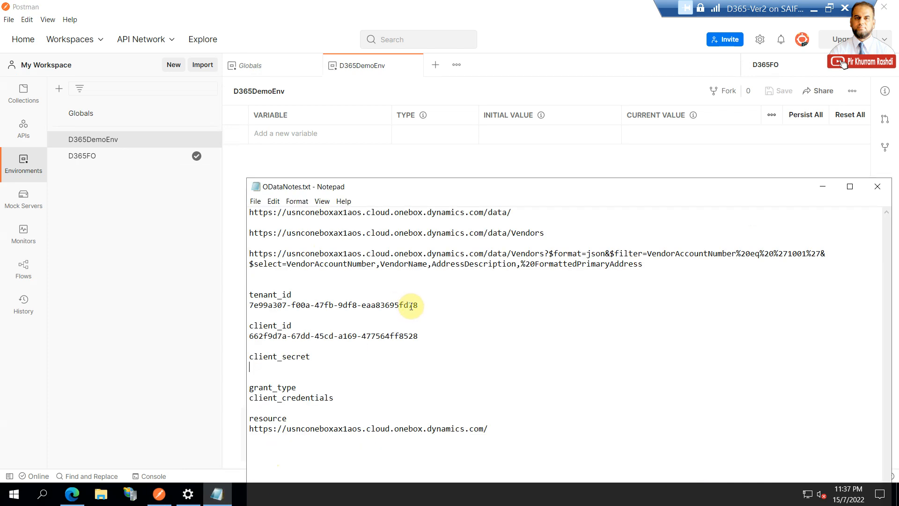
left_click_drag(248, 294, 291, 292)
right_click(282, 294)
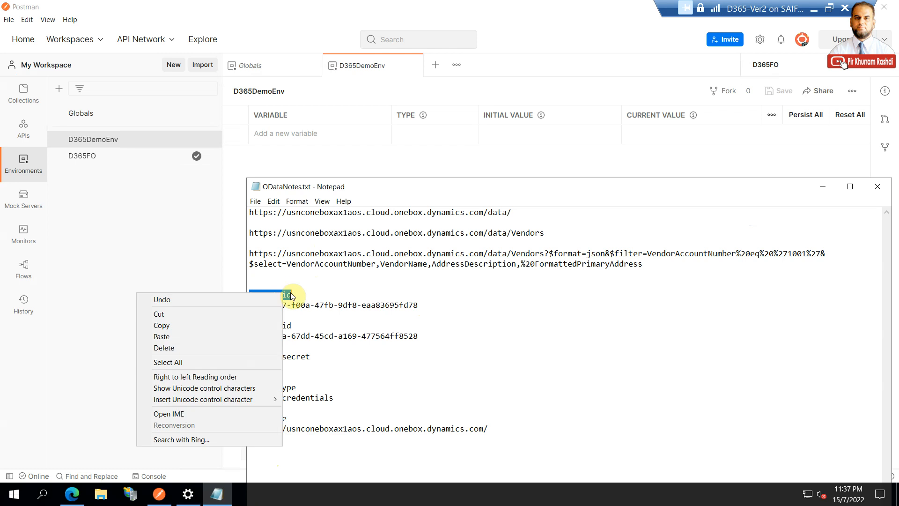
left_click(244, 325)
left_click(321, 133)
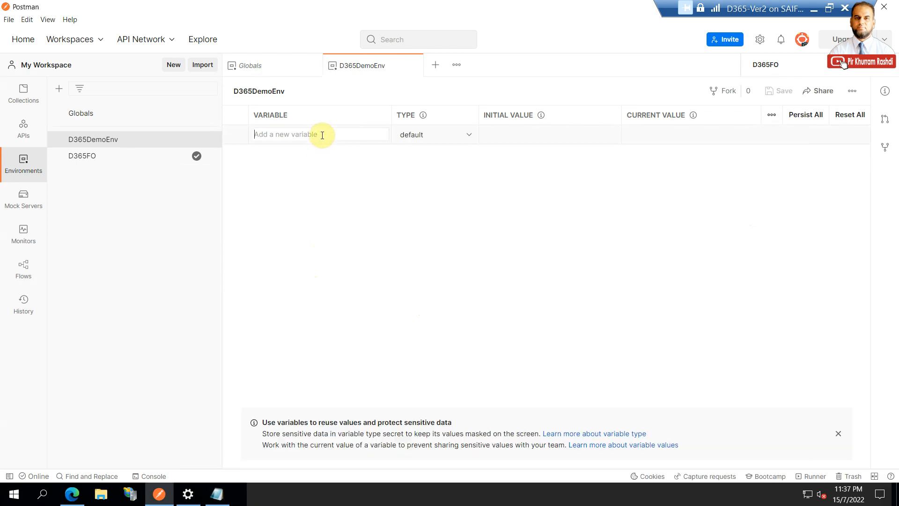
key("ctrl+v")
key("Home")
key("BackSpace")
left_click(307, 153)
left_click(316, 135)
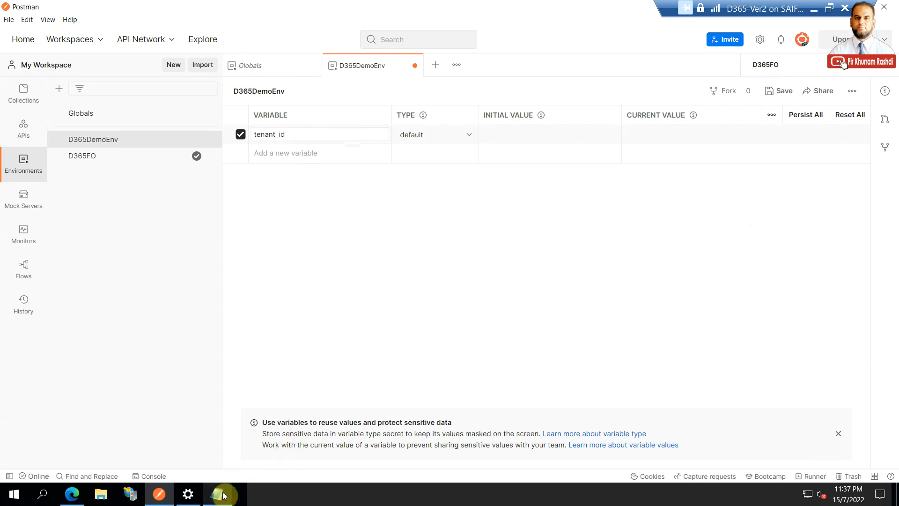
- Copy the tenant ID value from the notes into the initial value of the tenant_id variable
key("alt+Tab")
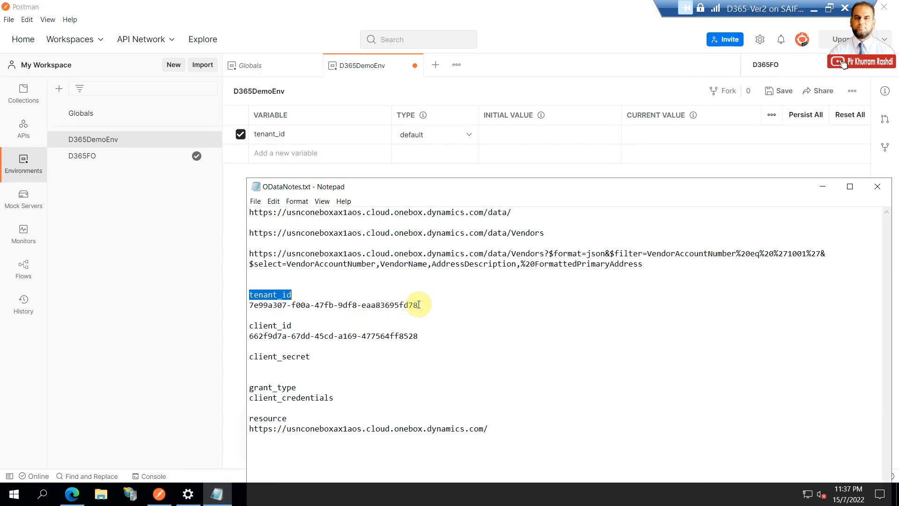
left_click_drag(417, 305, 234, 305)
right_click(265, 307)
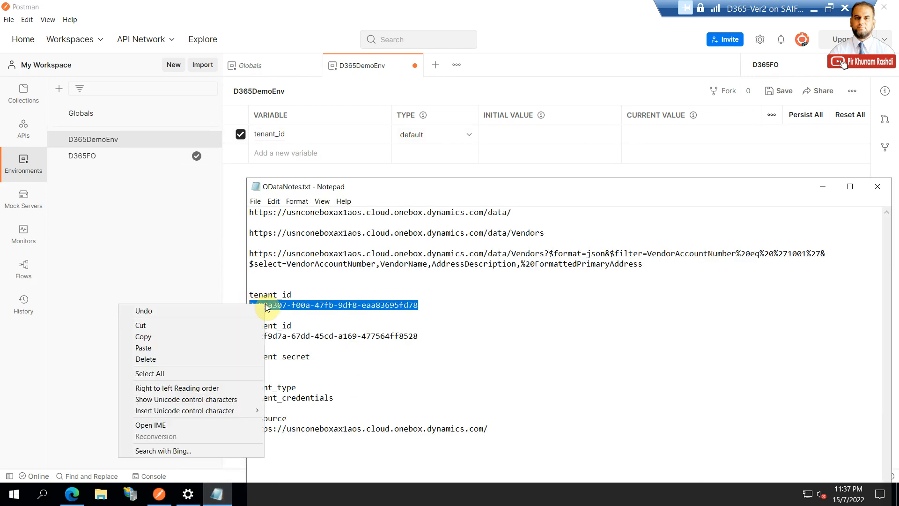
left_click(228, 334)
left_click(506, 134)
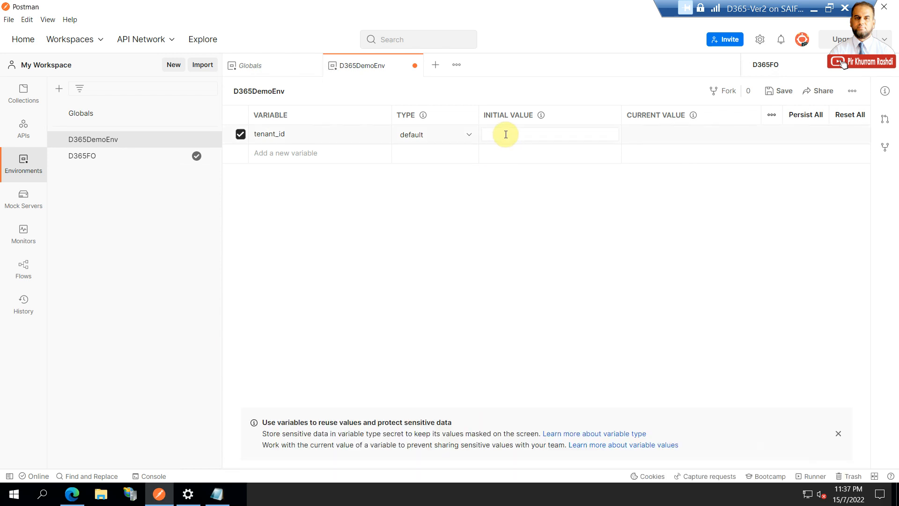
key("ctrl+v")
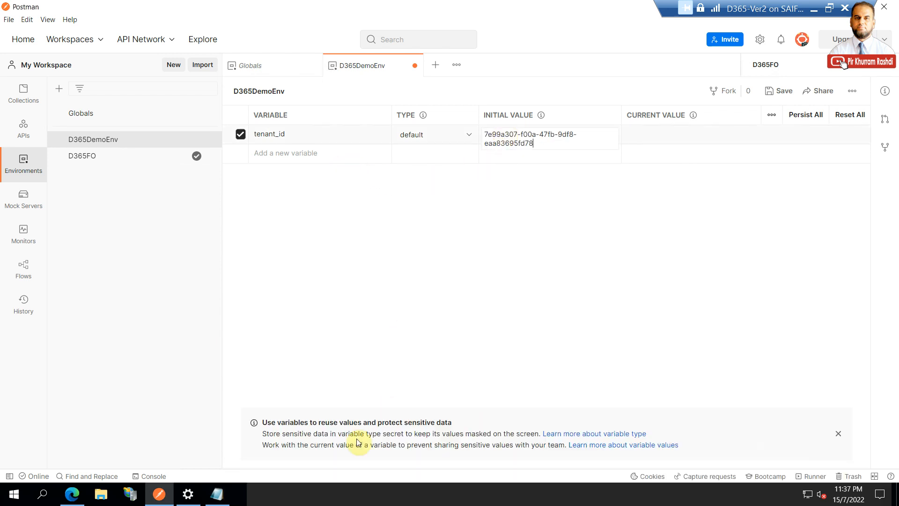
- Copy the name client_id from the notes and add it as the second variable of D365DemoEnv
left_click(228, 493)
left_click_drag(292, 325, 238, 333)
key("ctrl+c")
left_click(345, 153)
key("ctrl+v")
left_click(500, 151)
- Copy the client ID value from the notes into the initial value of the client_id variable
left_click(216, 494)
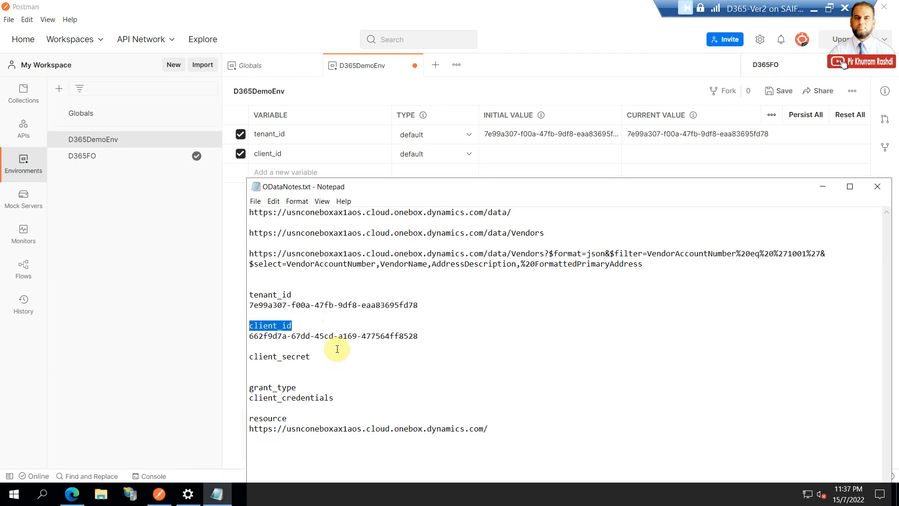
left_click(426, 336)
left_click_drag(417, 336, 211, 335)
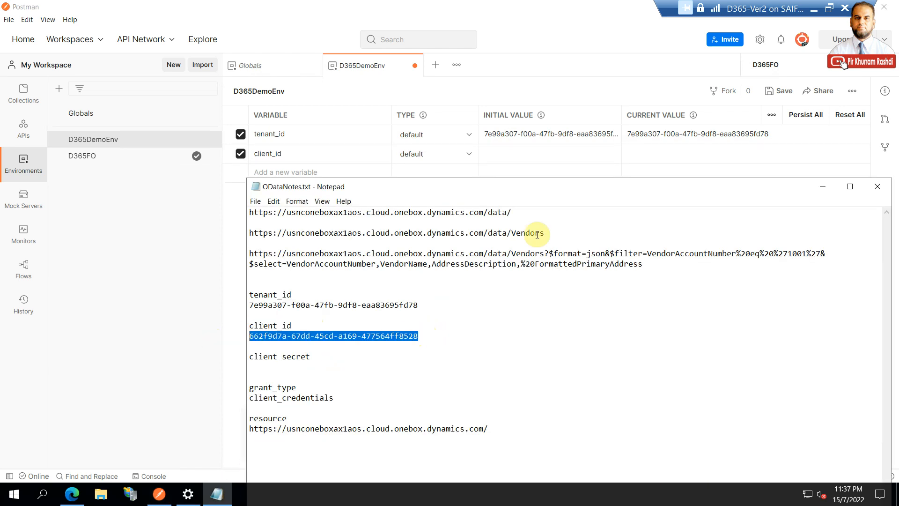
left_click(579, 155)
key("ctrl+v")
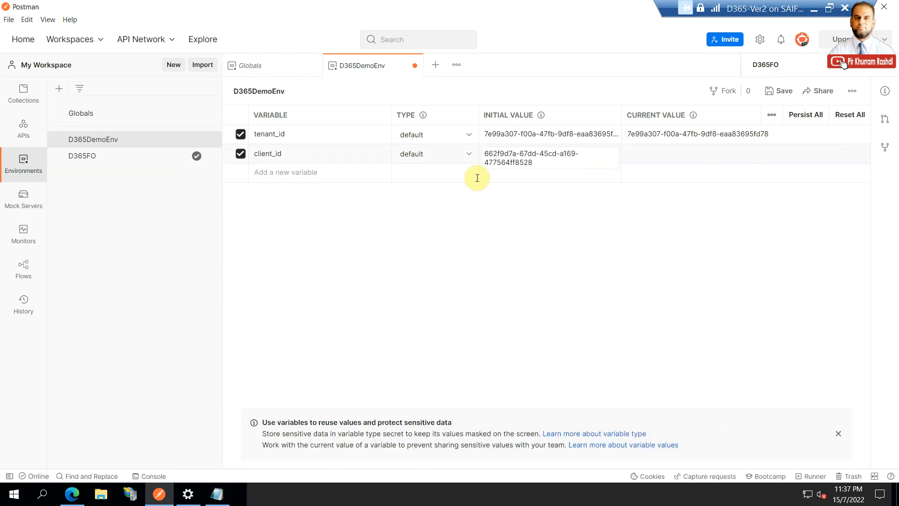
- Copy the name client_secret from the notes and add it as the third variable of D365DemoEnv
left_click(327, 173)
left_click(217, 494)
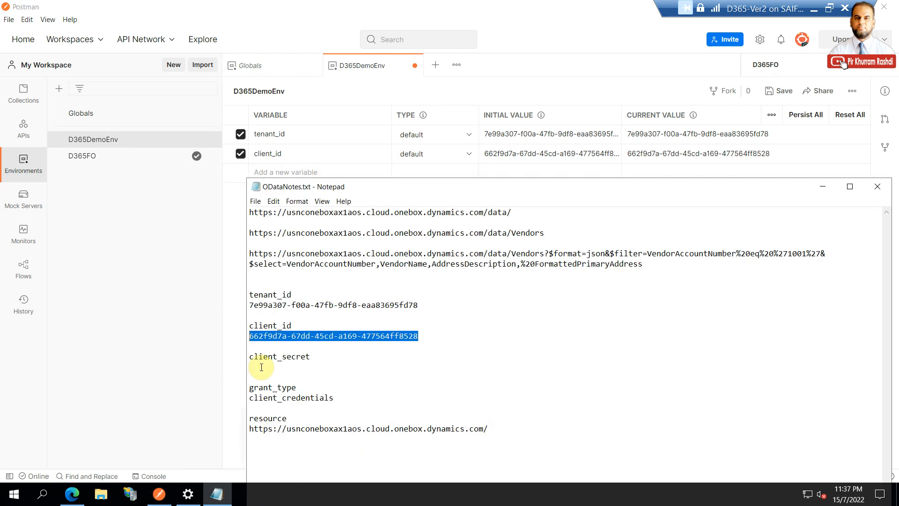
left_click_drag(313, 356, 238, 357)
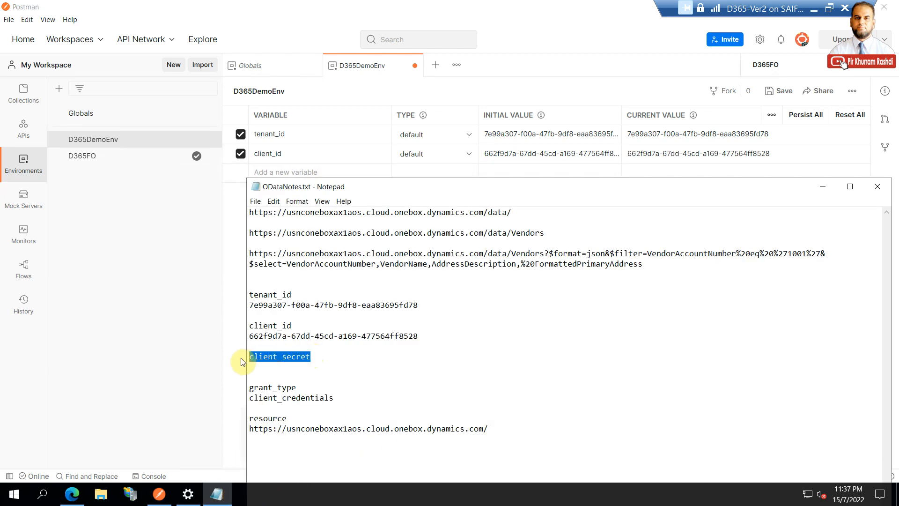
left_click(329, 172)
key("ctrl+v")
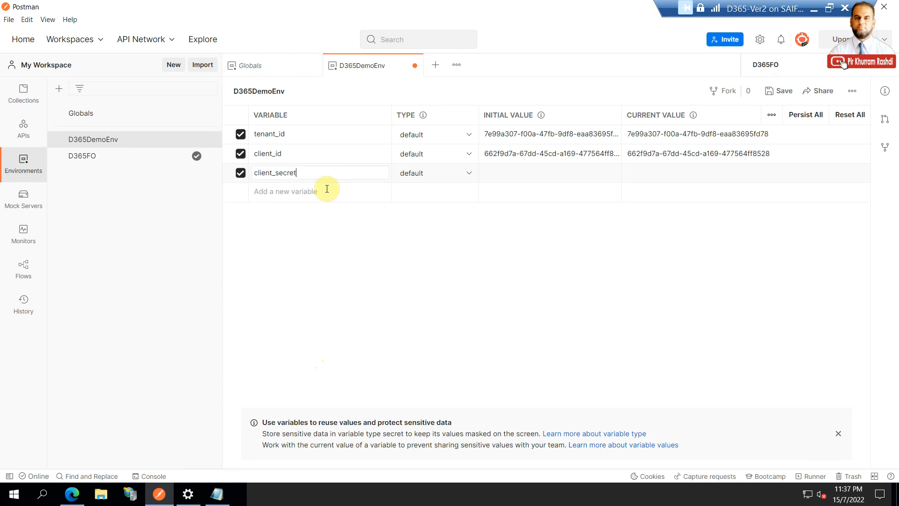
- Copy the name grant_type from the notes and add it as the fourth variable of D365DemoEnv
left_click(220, 499)
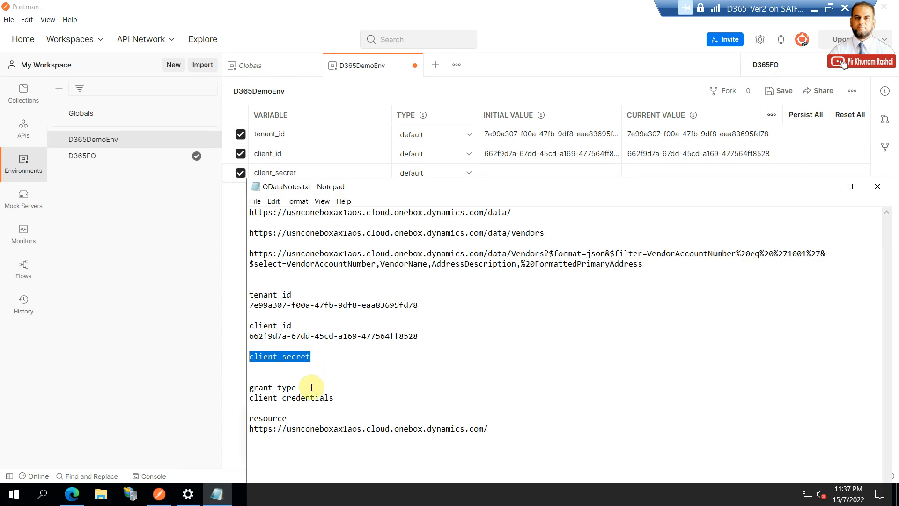
left_click_drag(309, 387, 234, 390)
left_click(237, 234)
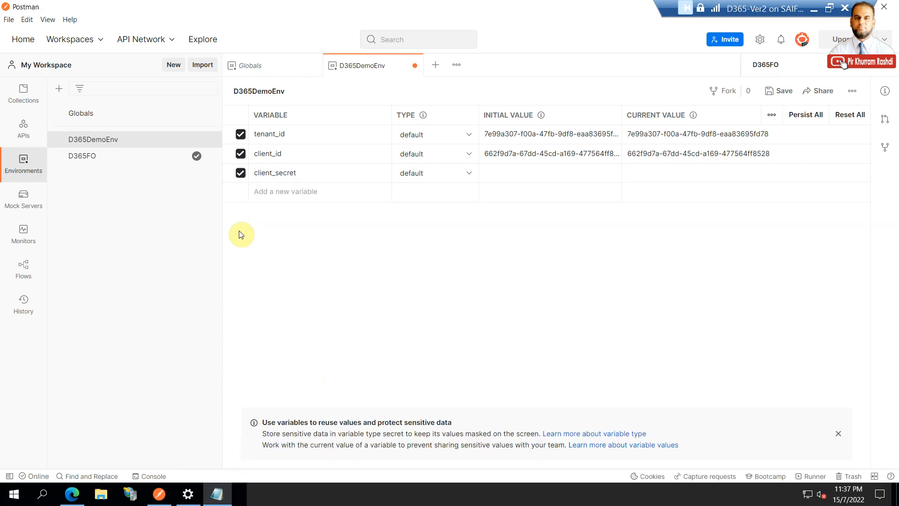
left_click(295, 191)
key("ctrl+v")
- Copy client_credentials from the notes into the initial value of the grant_type variable
left_click(495, 193)
left_click(226, 500)
left_click_drag(334, 397, 241, 397)
left_click(235, 345)
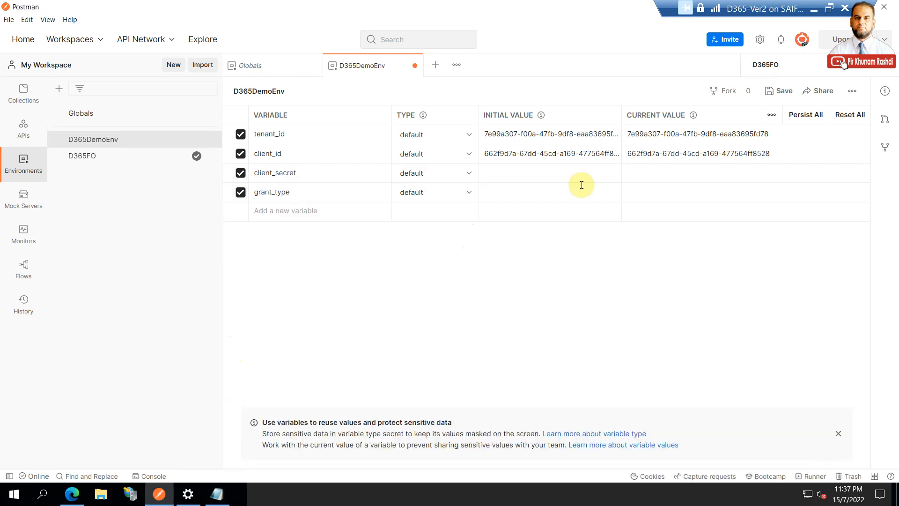
left_click(574, 193)
key("ctrl+v")
- Copy the name resource from the notes and add it as the fifth variable of D365DemoEnv
left_click(218, 495)
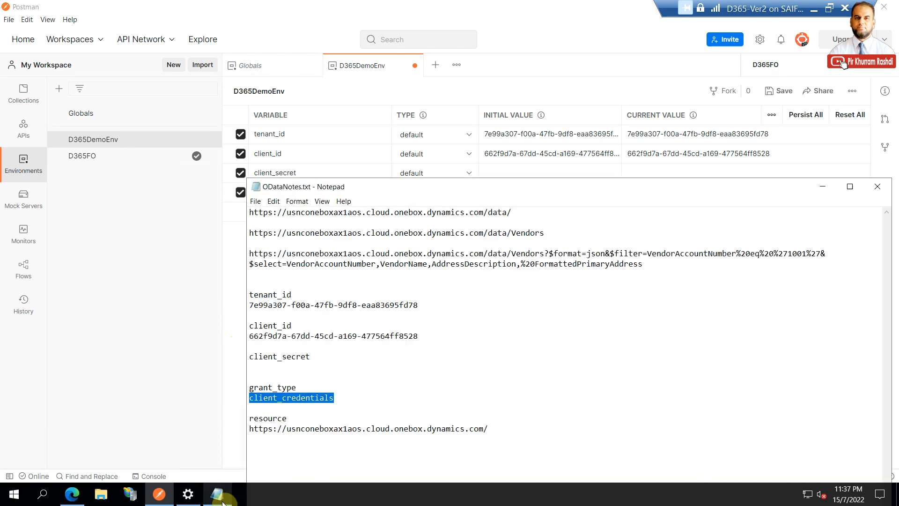
left_click_drag(305, 415, 237, 421)
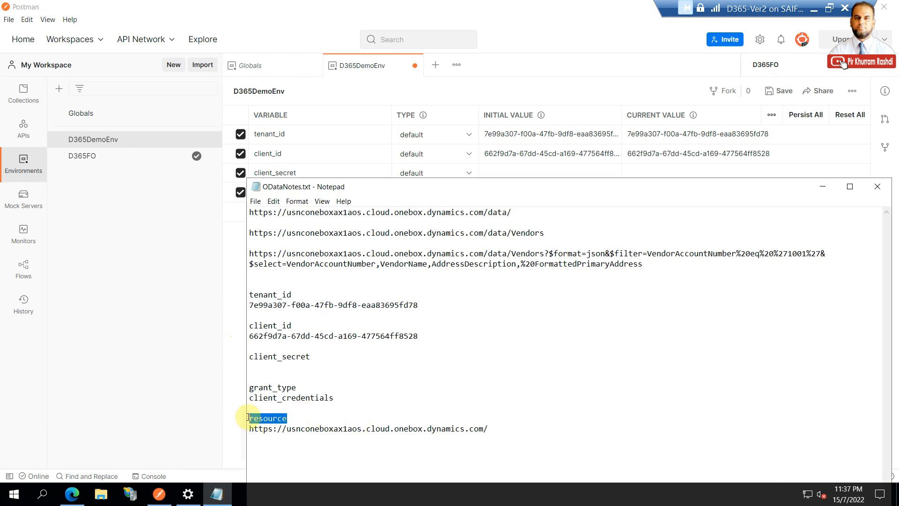
left_click(231, 360)
left_click(309, 211)
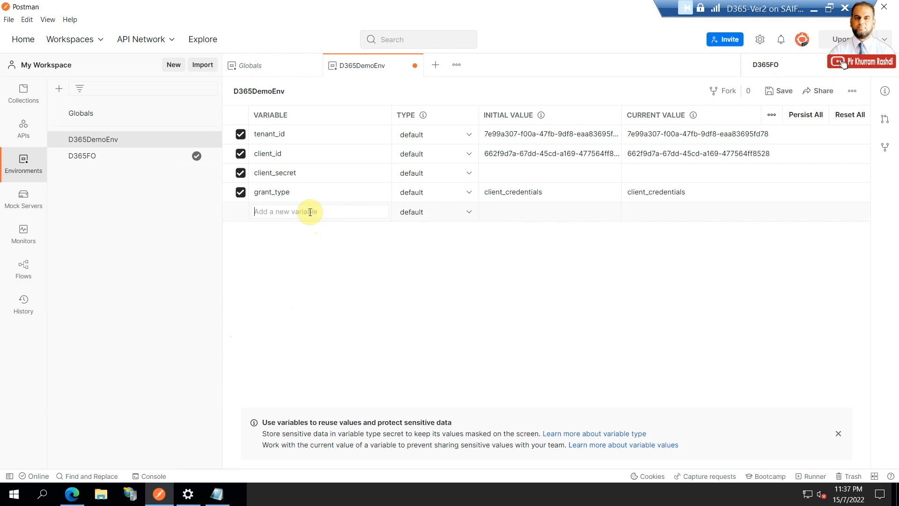
key("ctrl+v")
left_click(216, 495)
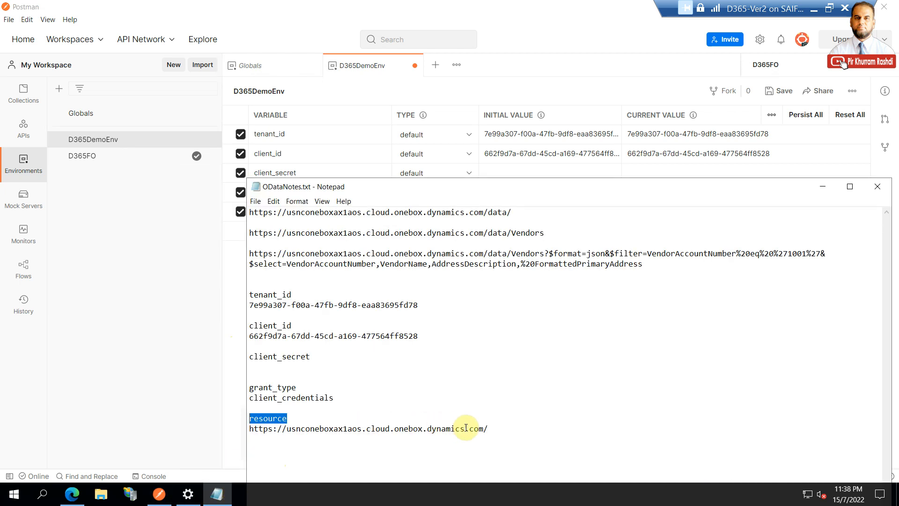
left_click_drag(488, 429, 241, 427)
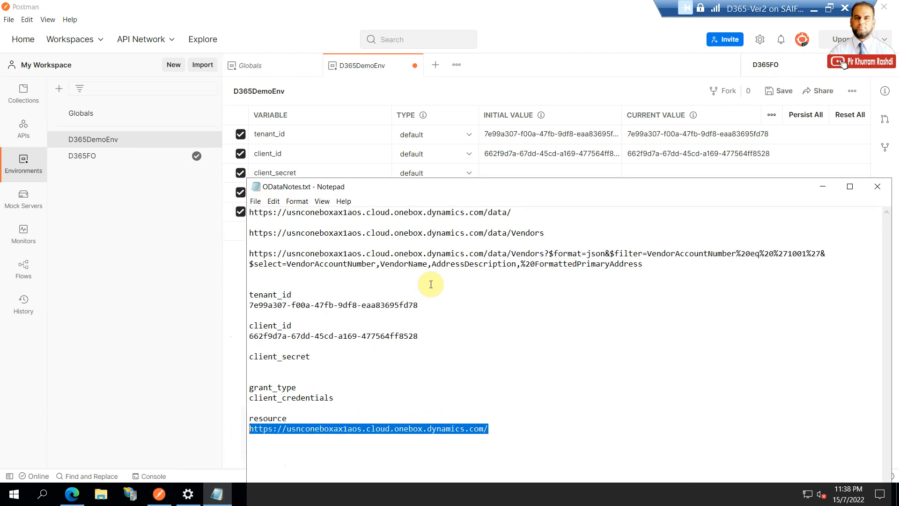
left_click(238, 302)
left_click(518, 209)
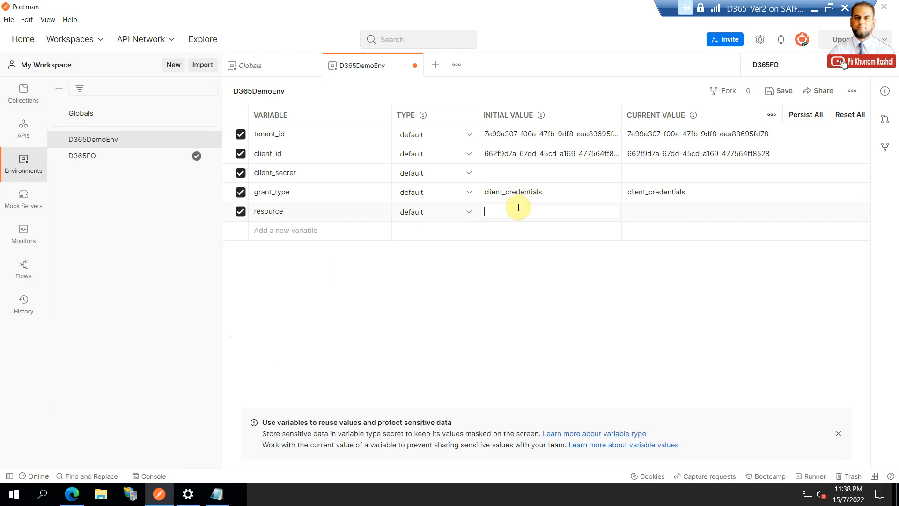
key("ctrl+v")
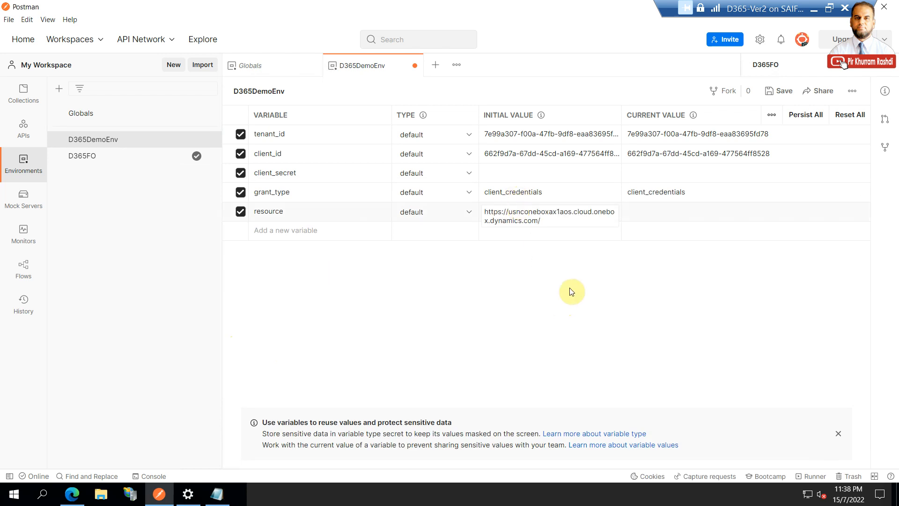
left_click(547, 173)
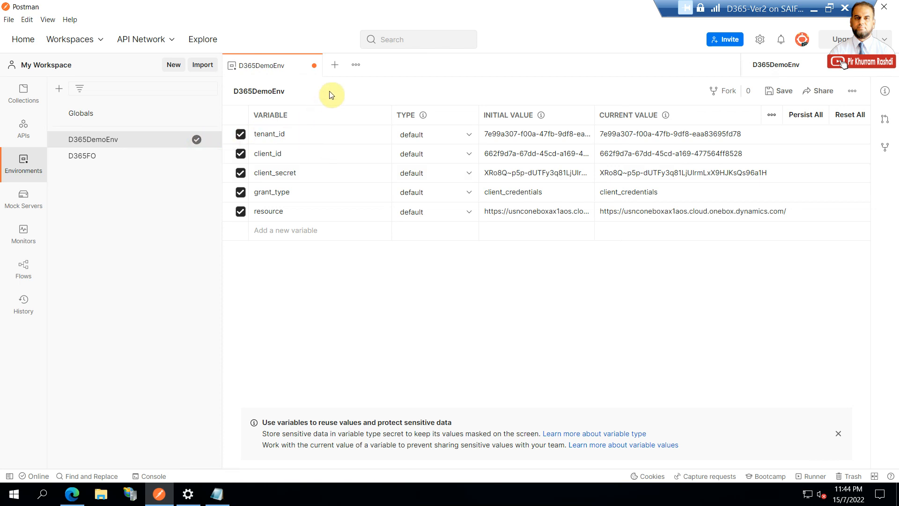
- Create a new untitled request and set its method to POST
left_click(336, 66)
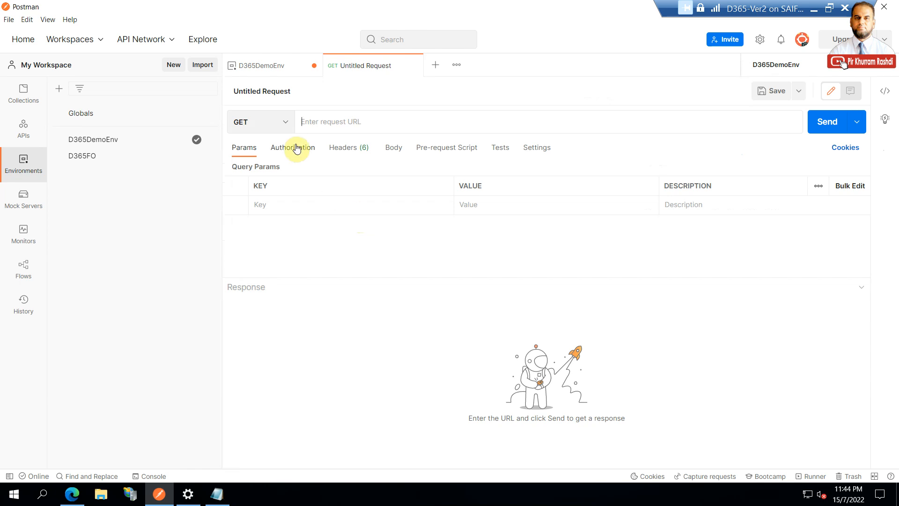
left_click(287, 125)
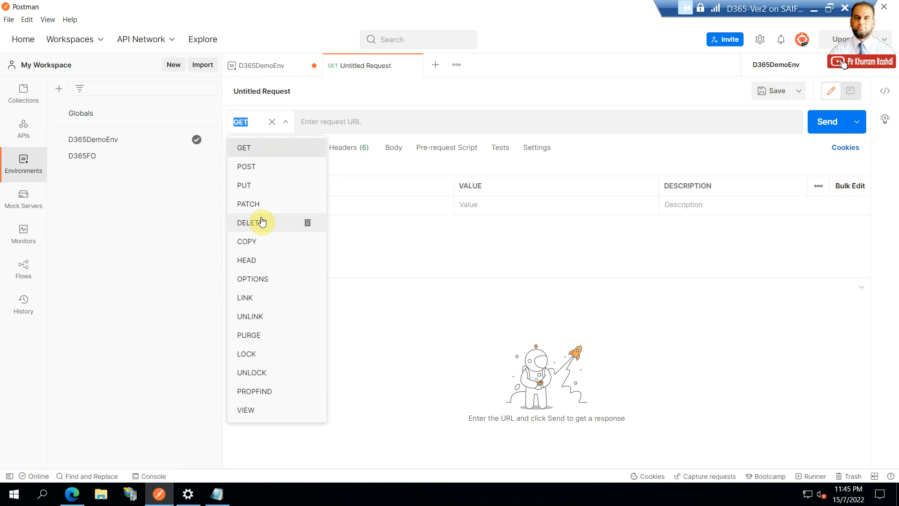
left_click(267, 166)
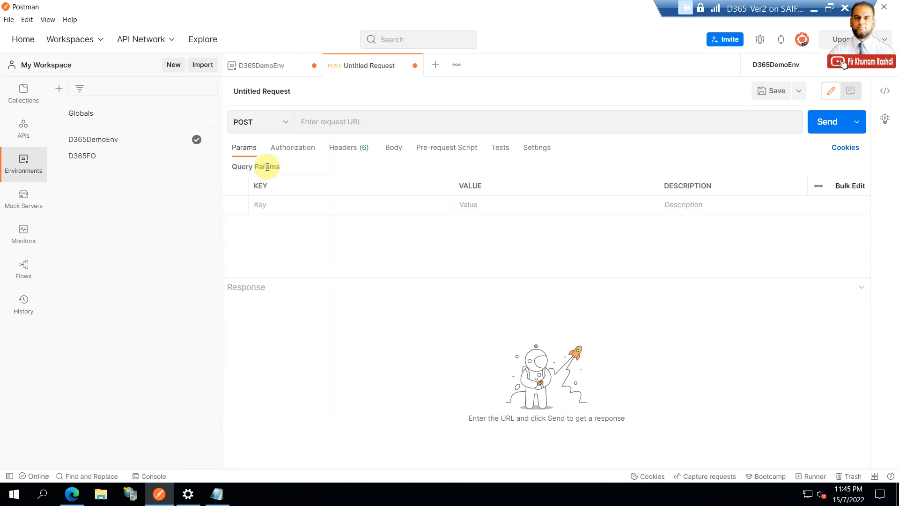
left_click(344, 122)
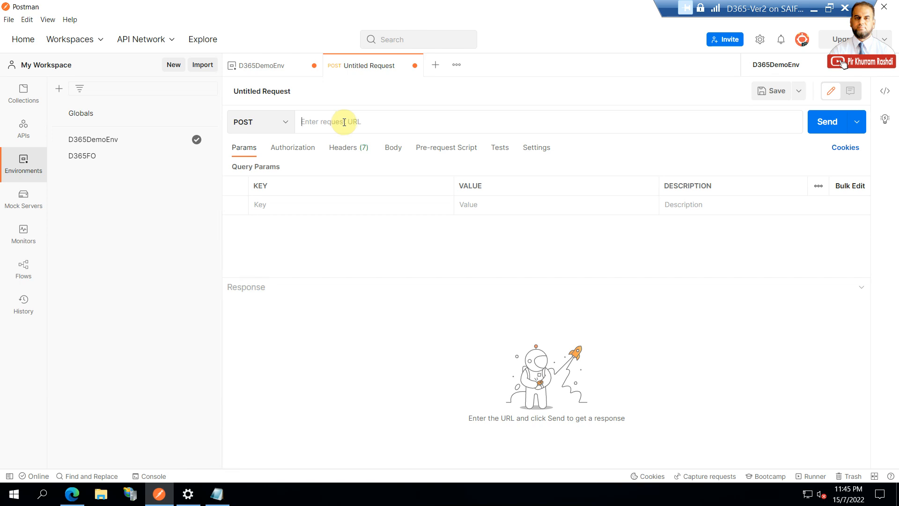
type("http")
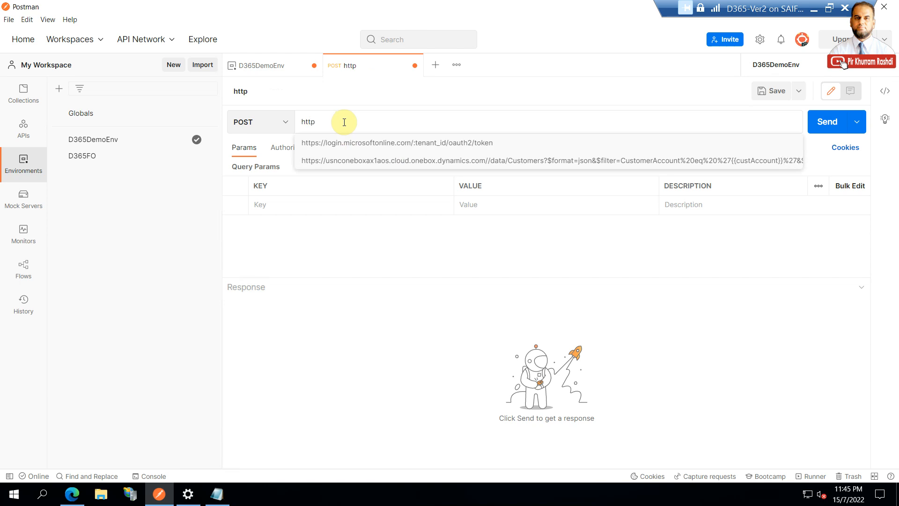
type("s://")
left_click(360, 142)
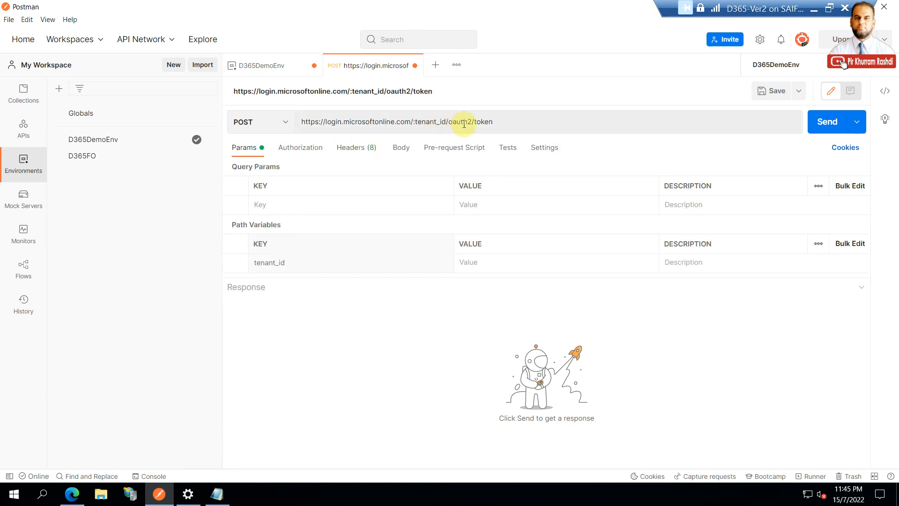
- Examine the :tenant_id part of the request URL and compare it with the tenant_id variable in D365DemoEnv
left_click(461, 123)
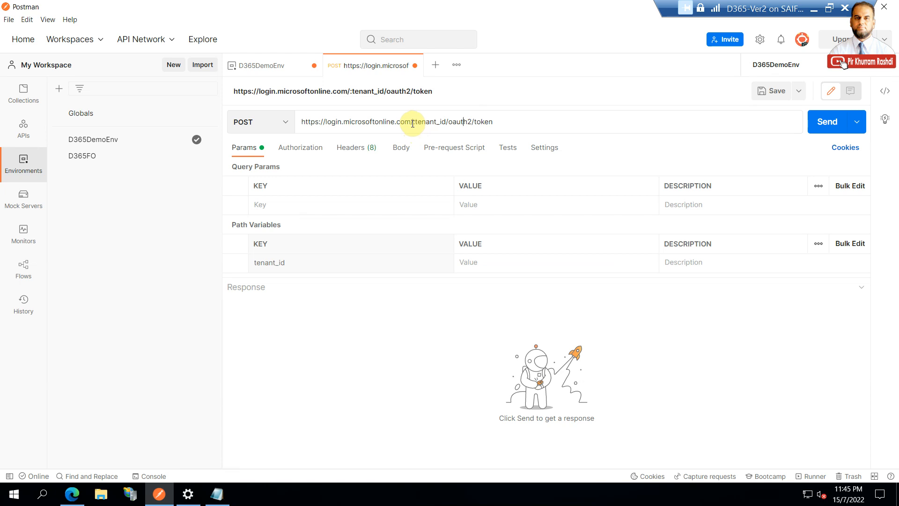
left_click_drag(325, 122, 445, 125)
left_click(415, 121)
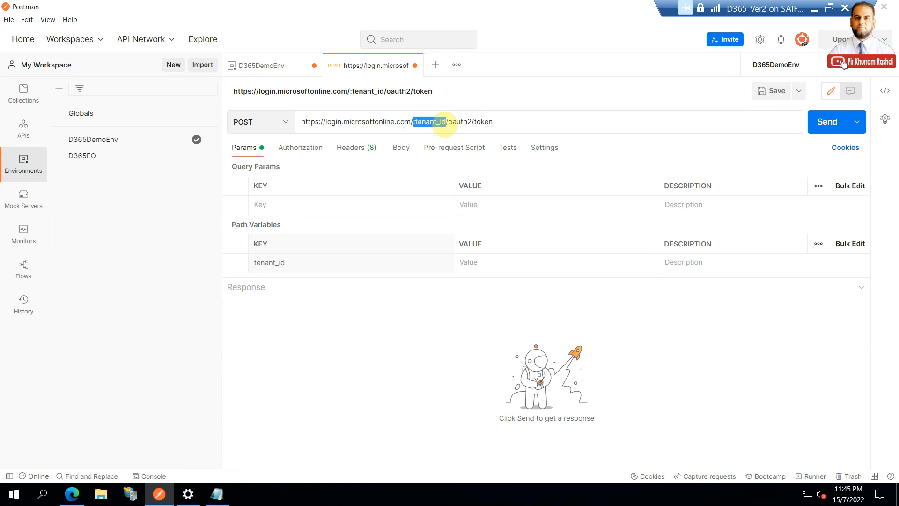
left_click_drag(445, 124, 445, 124)
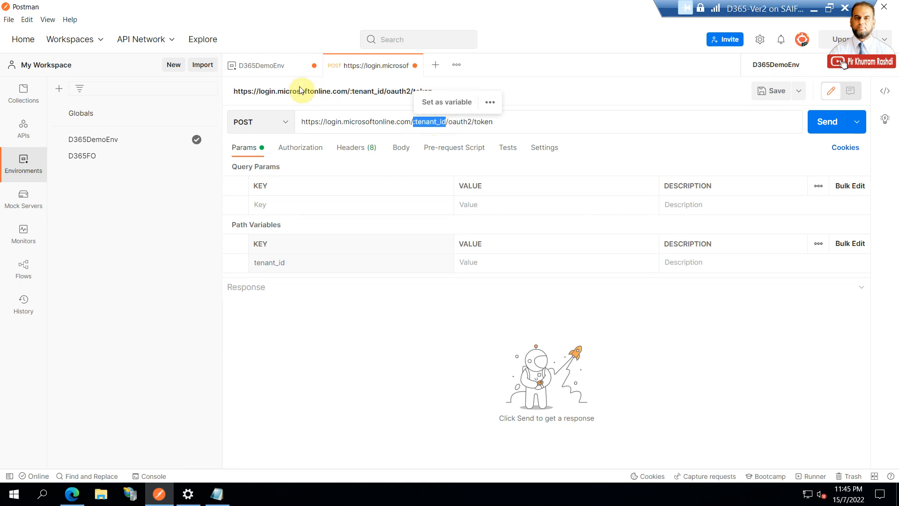
left_click(271, 65)
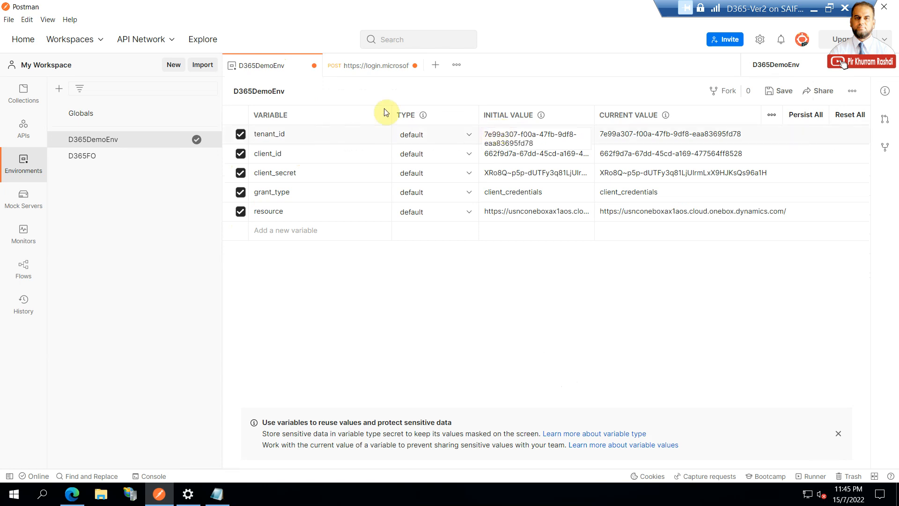
left_click(352, 70)
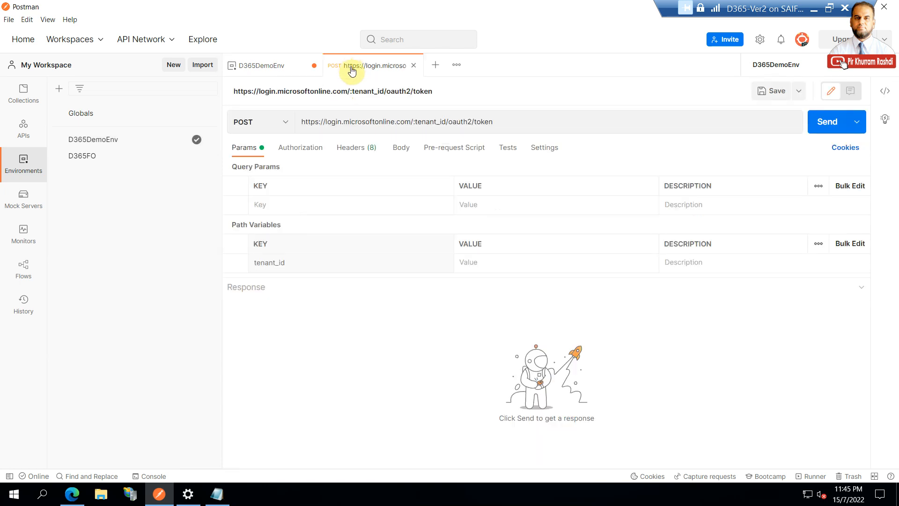
double_click(444, 123)
mouse_move(445, 123)
left_mouse_down()
mouse_move(414, 124)
mouse_move(444, 121)
left_mouse_up()
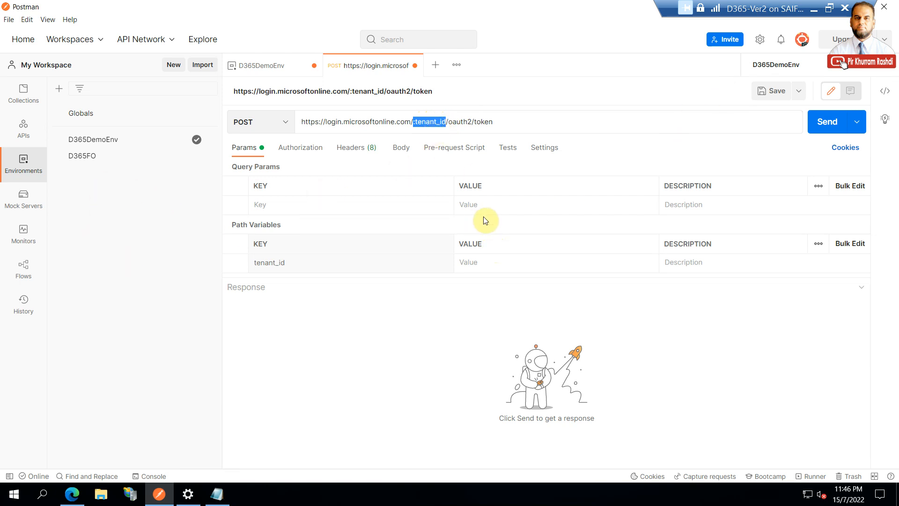
left_click(531, 117)
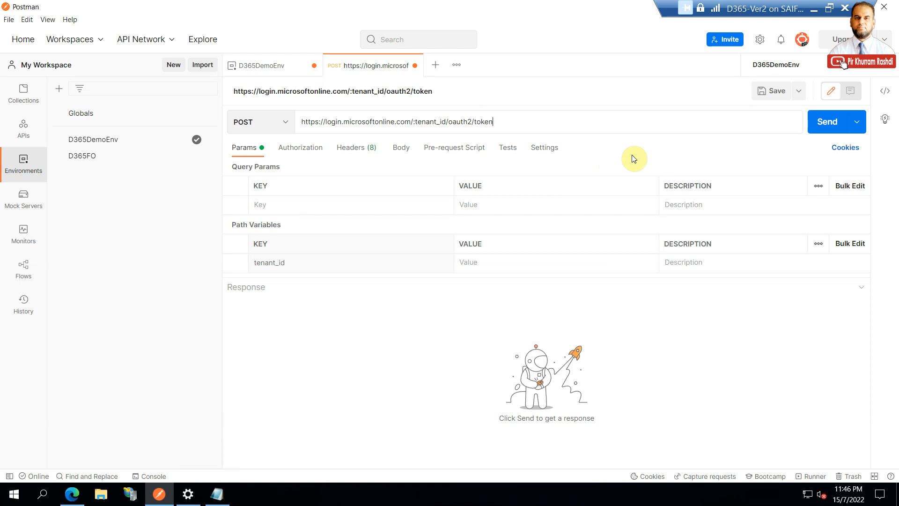
- Set the value of the tenant_id path variable to {{tenant_id}}
left_click(483, 263)
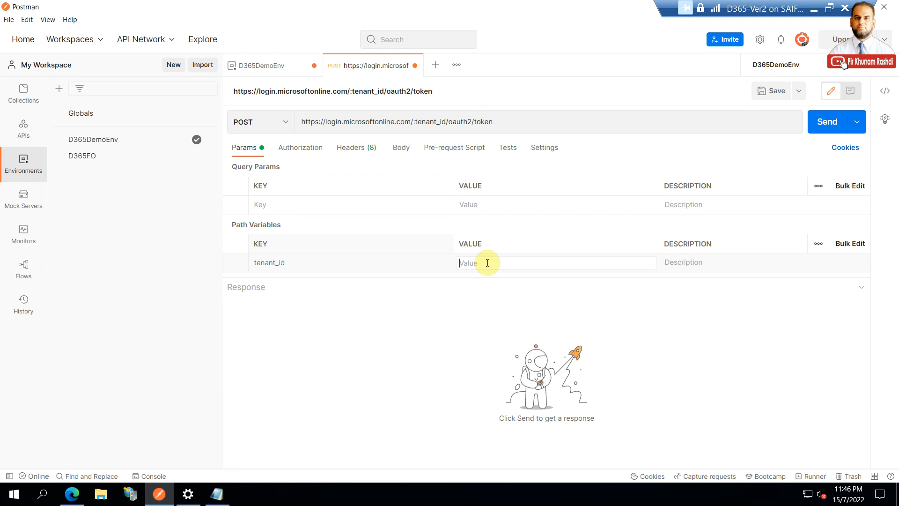
type("{")
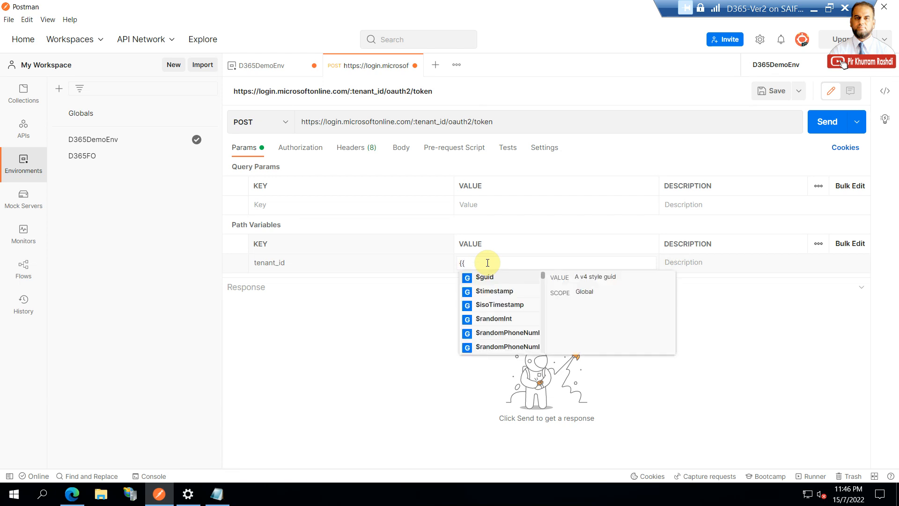
type("{tenant")
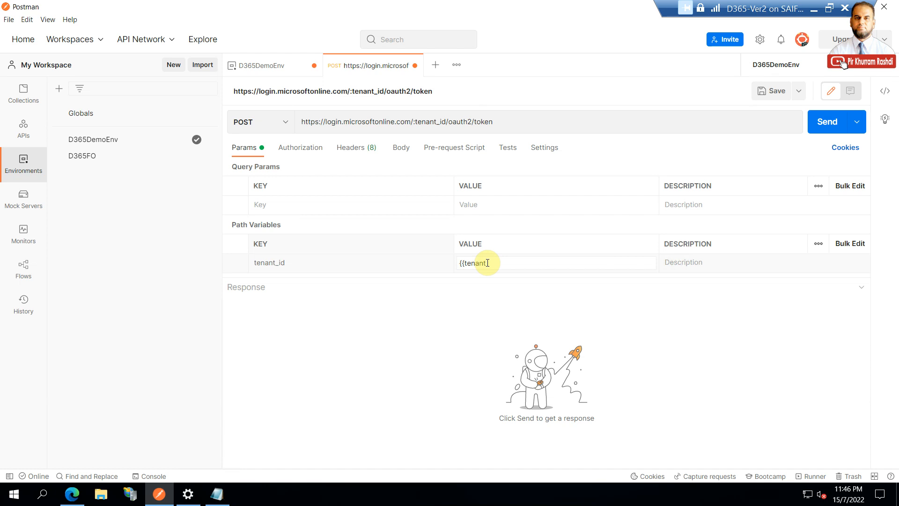
type("_id}}")
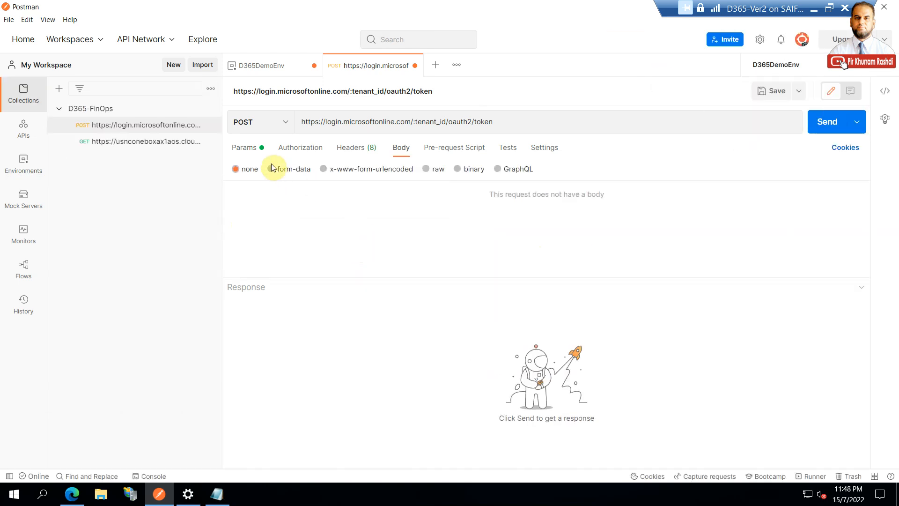
- Review the value of the tenant_id path variable and set the request body type to form-data
left_click(252, 151)
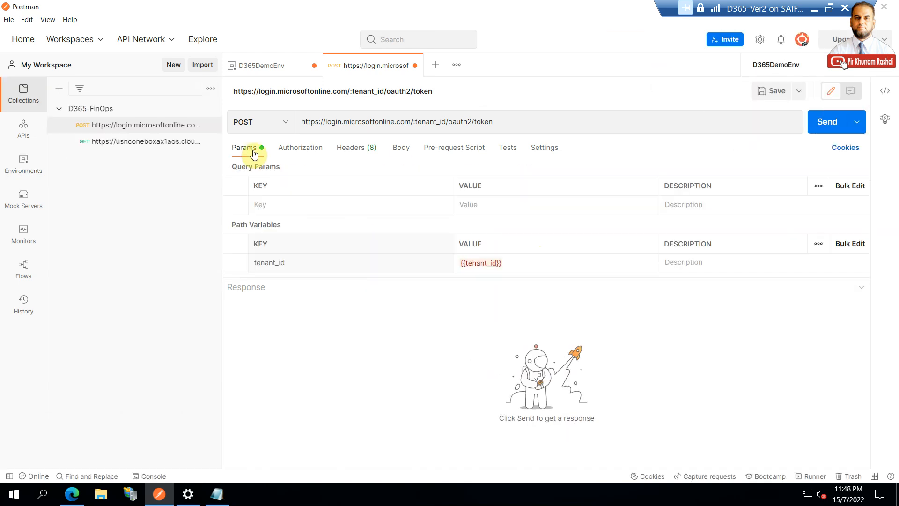
left_click(510, 263)
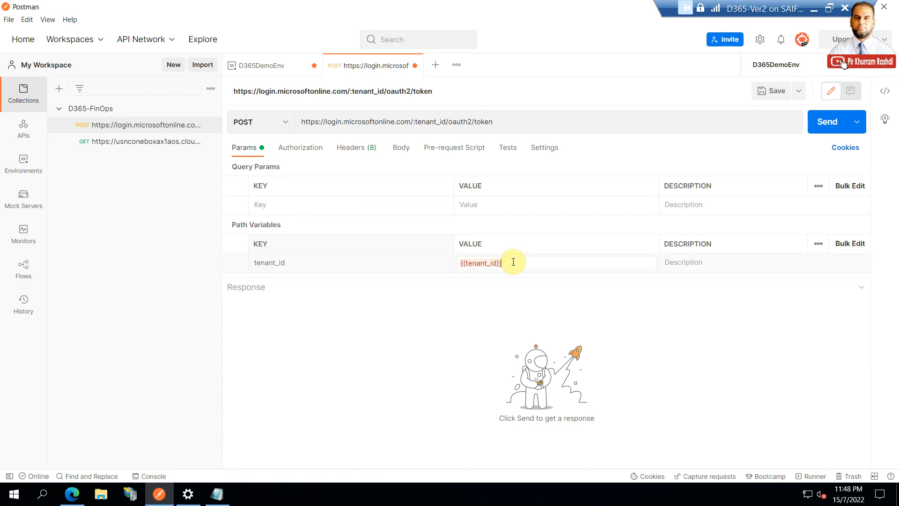
left_click(398, 151)
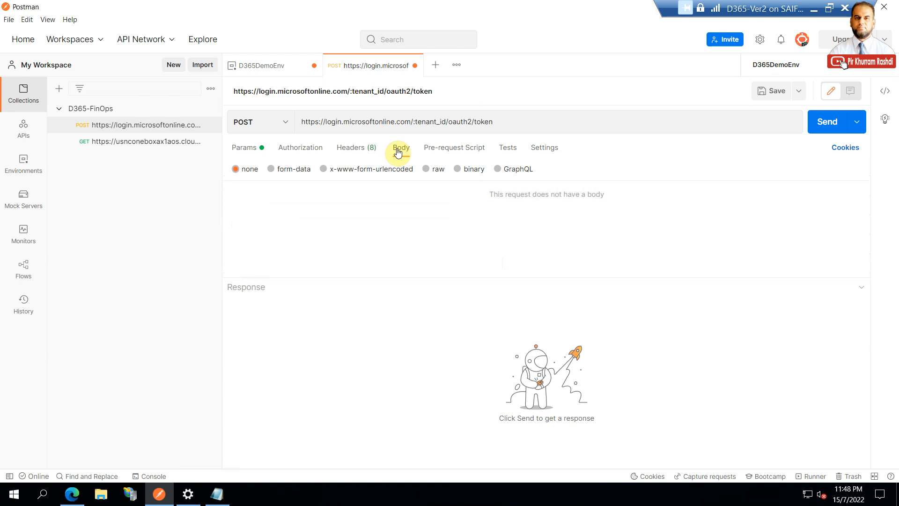
left_click(283, 175)
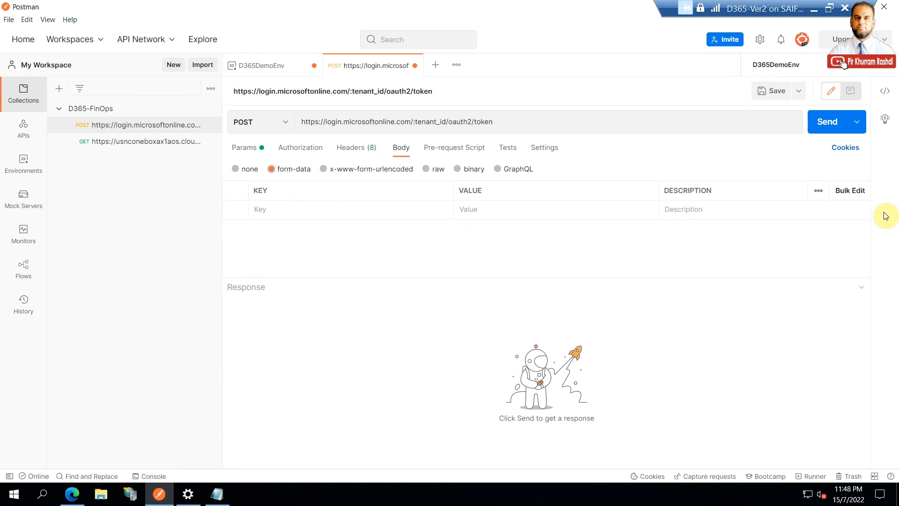
left_click(859, 197)
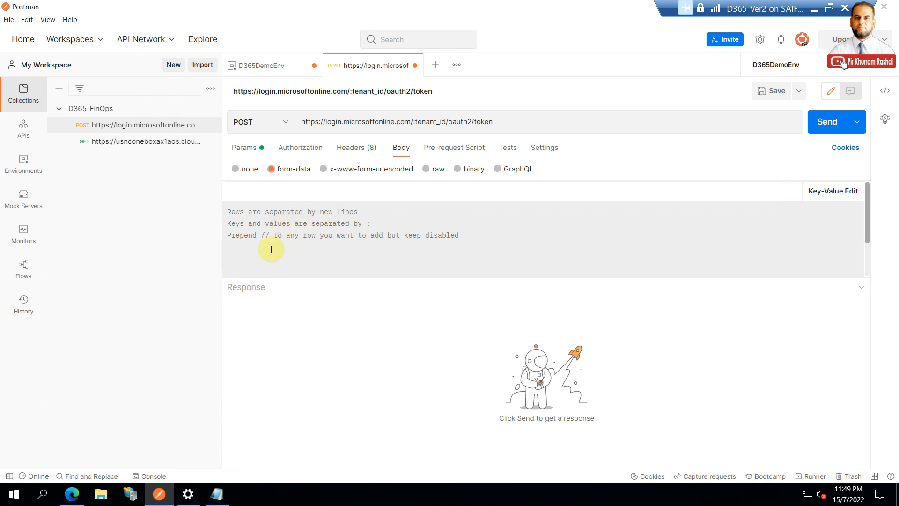
left_click(249, 211)
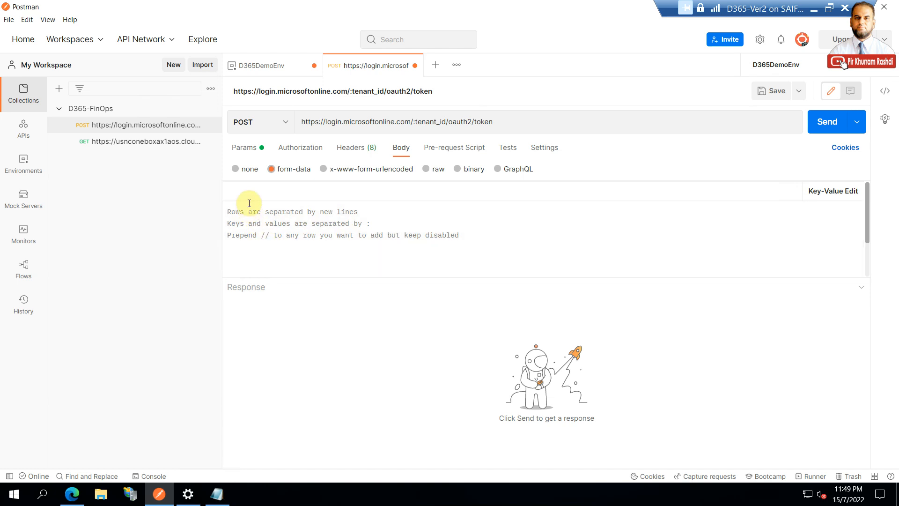
left_click(818, 191)
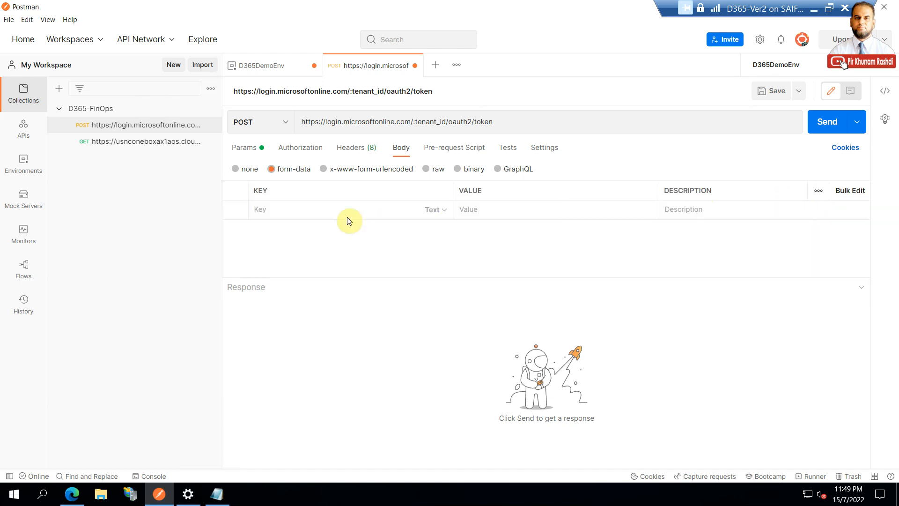
- Add a form-data body row with the key grant_type and the value {{grant_type}}
left_click(316, 207)
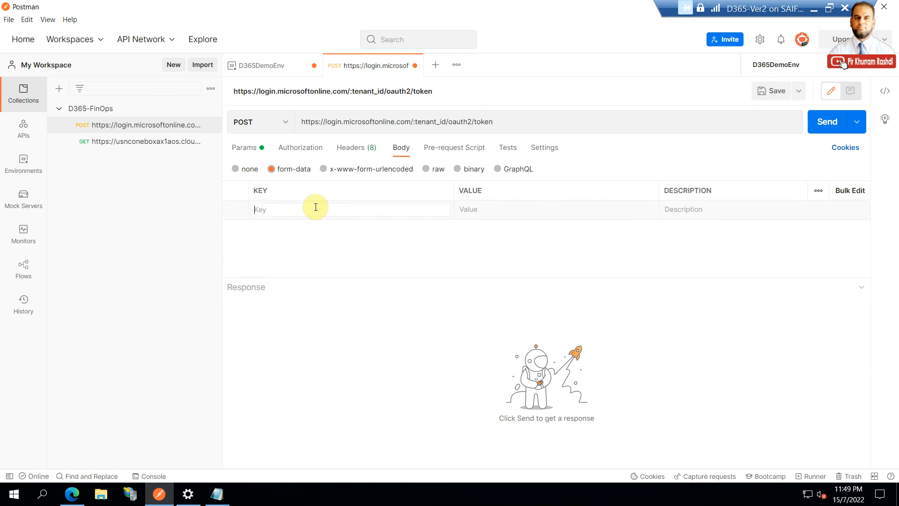
left_click(501, 206)
left_click(355, 210)
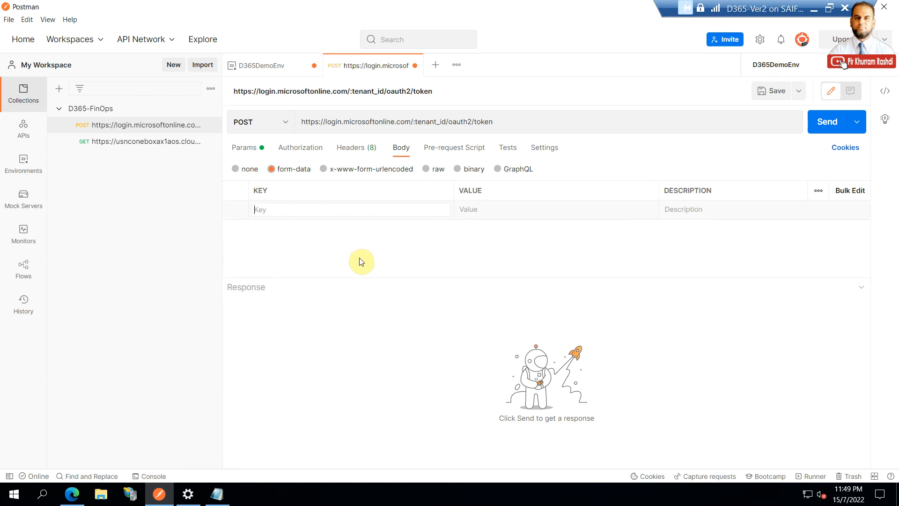
type("grant_type")
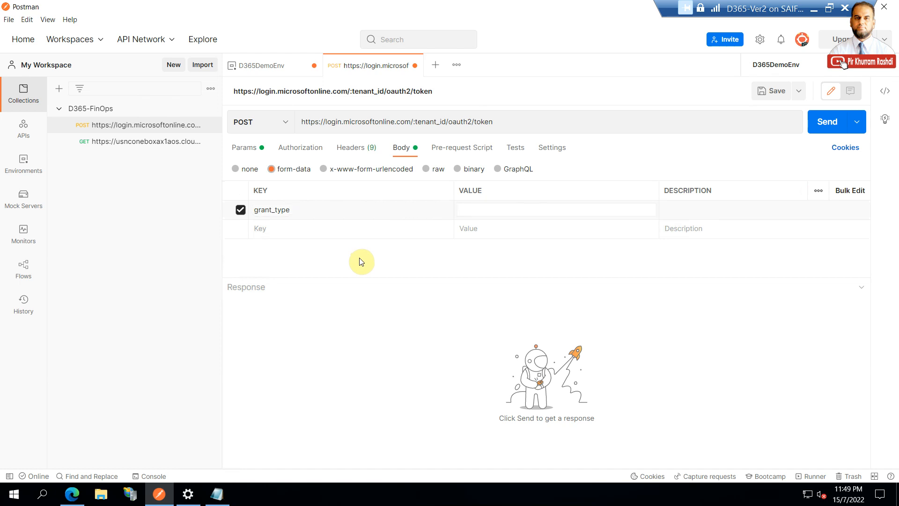
type("{{")
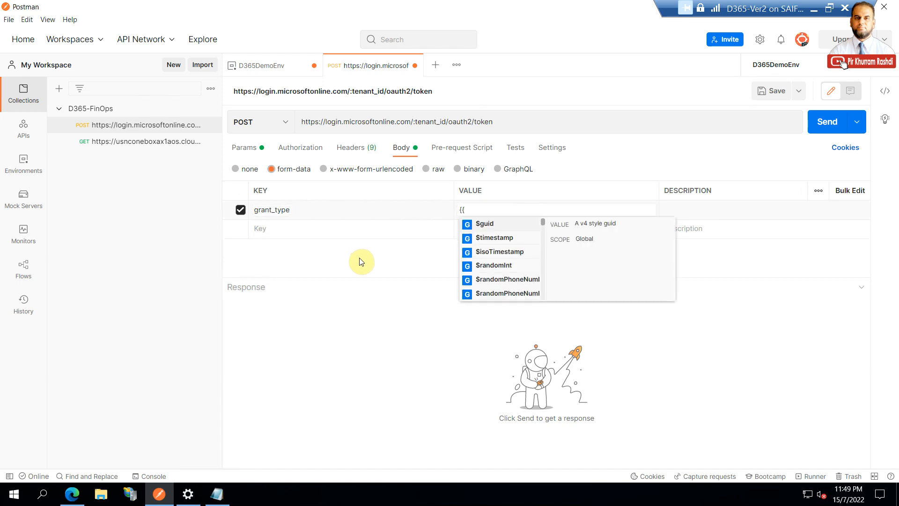
type("gran")
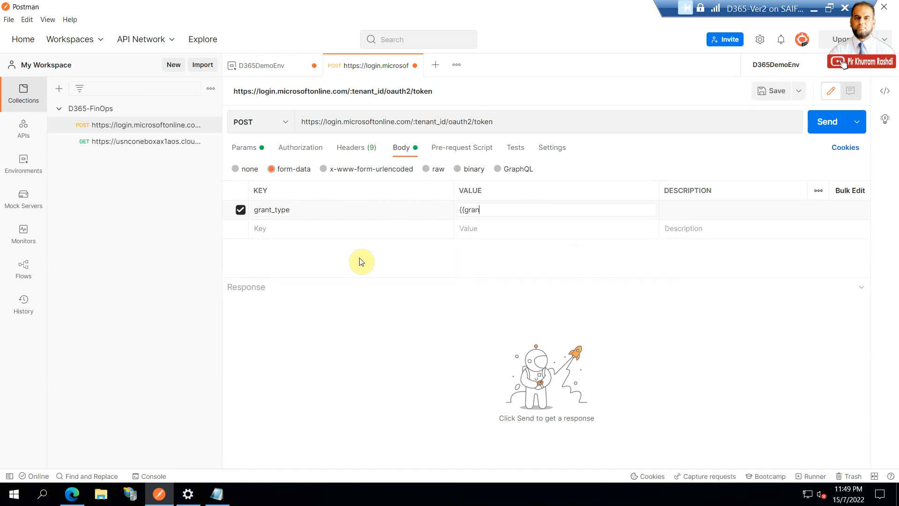
type("t_type}}")
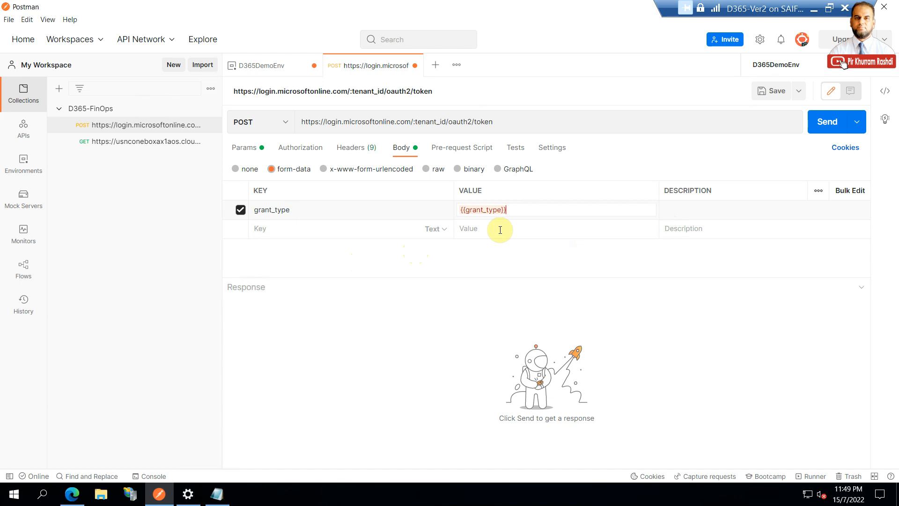
- Bulk-add the form-data entries client_id:{{client_id}} and client_secret:{{client_secret}} below the grant_type entry
left_click(850, 190)
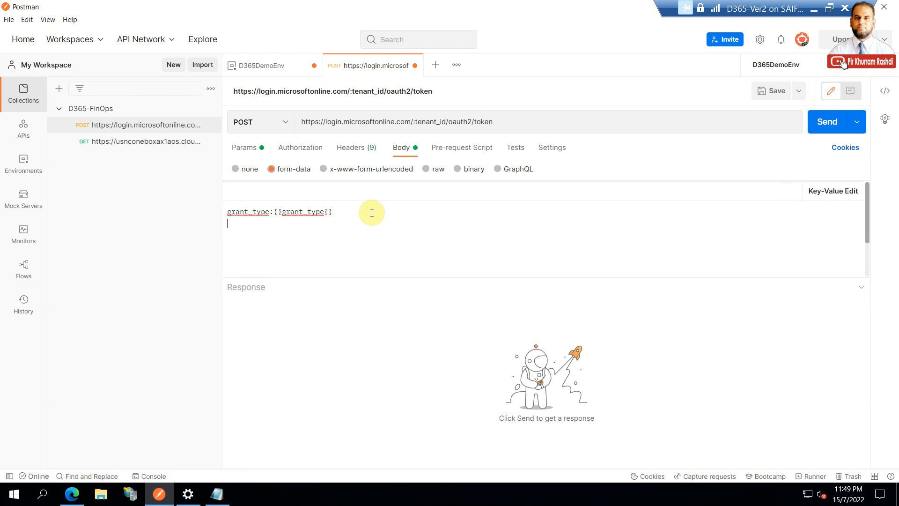
type("client_id:{{client_id}}")
key("Return")
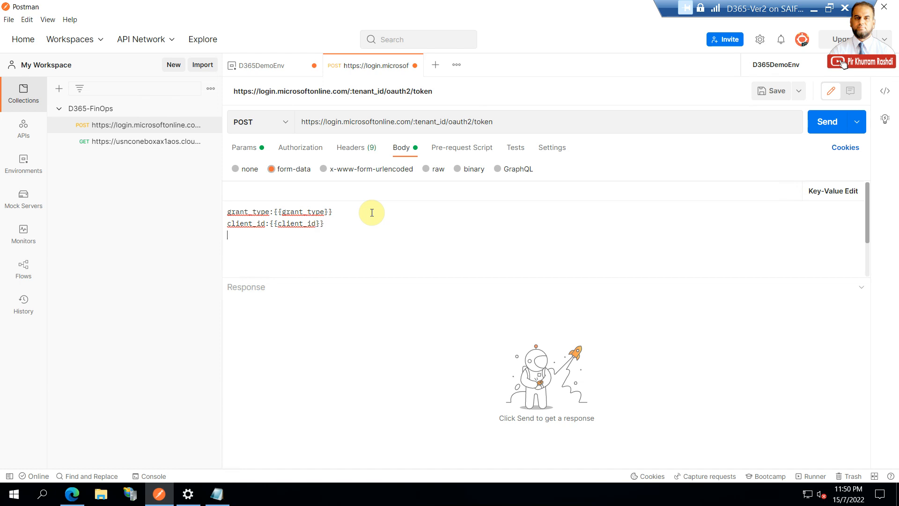
type("client_secret:{{client_scre")
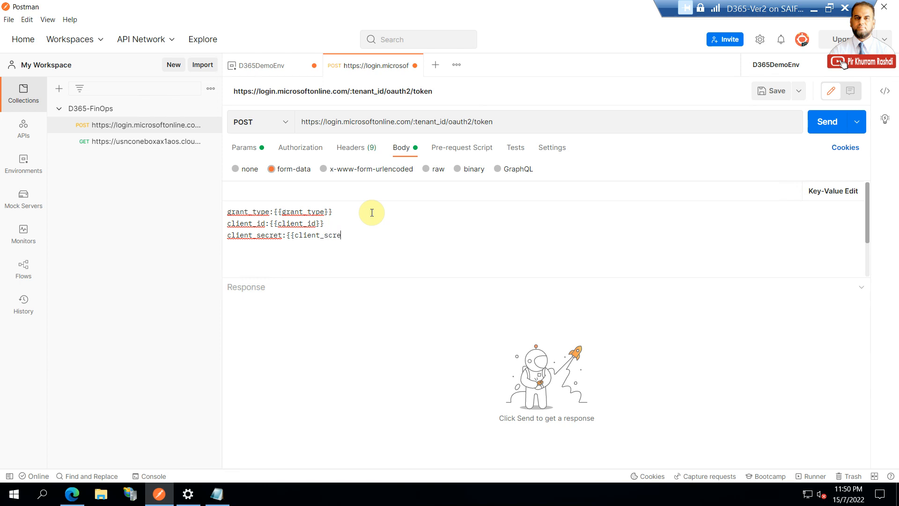
key("BackSpace")
type("cret")
type("}} ")
- Add the form-data entry resource:{{resource}} as the last row and return the body to the key-value table
type("resource")
type(":{{")
type("resource")
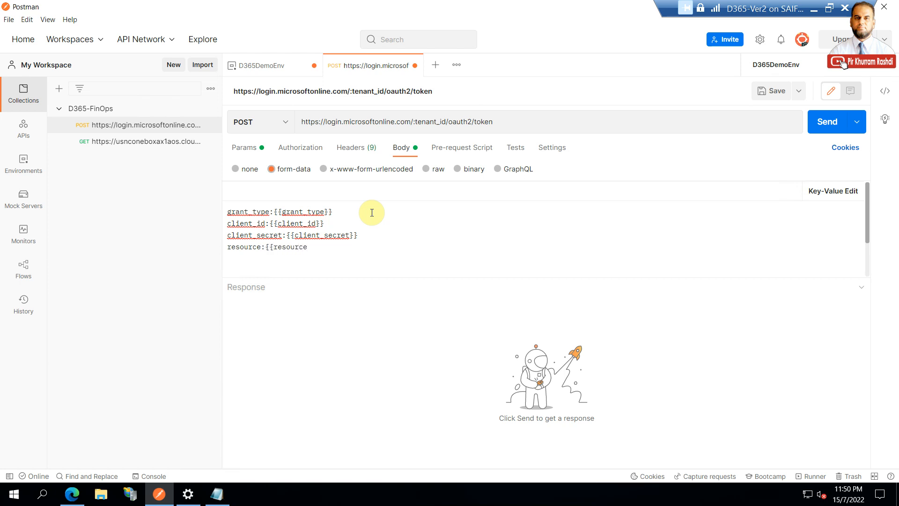
type("}}")
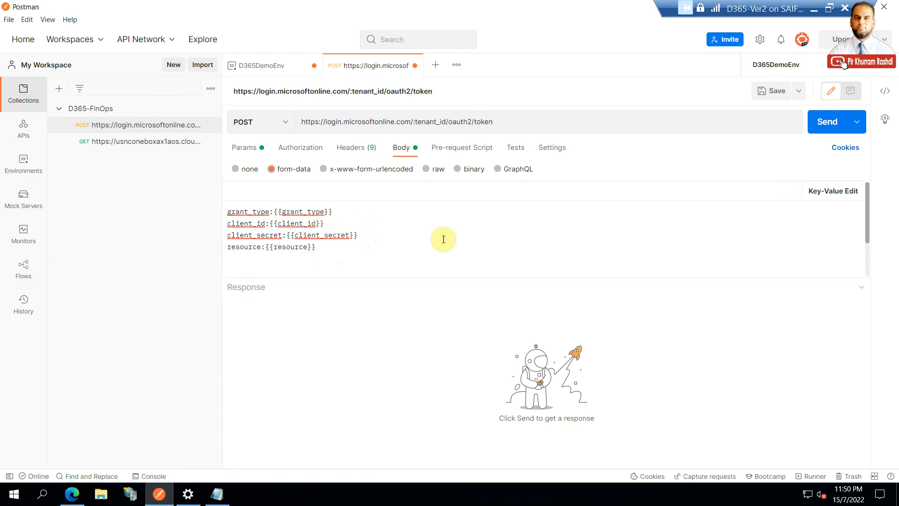
left_click(837, 196)
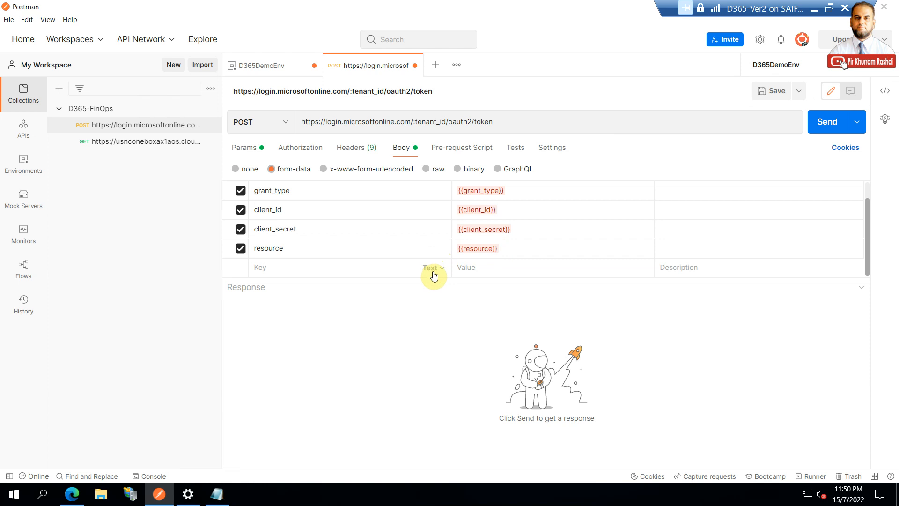
- Copy the three-line script that parses responseBody and sets bearerToken from ODataNotes.txt in Notepad into the Postman request's test script
left_click(524, 149)
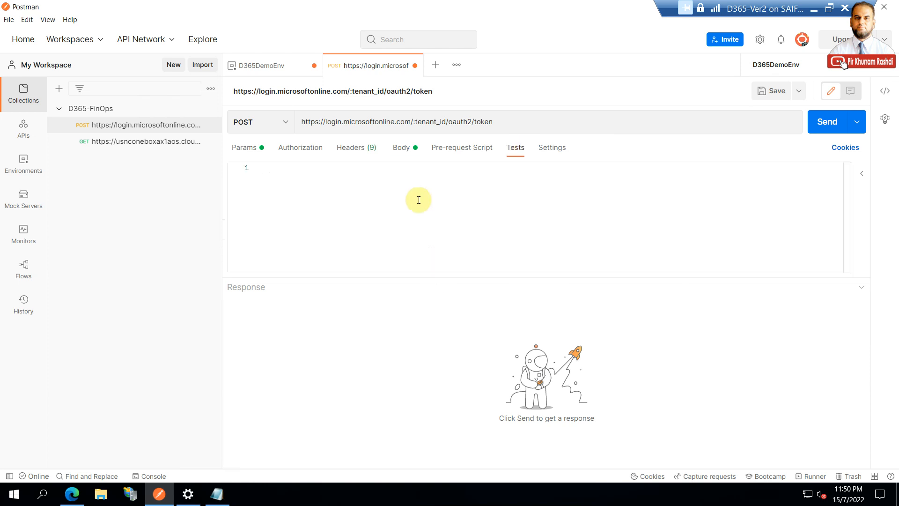
left_click(370, 204)
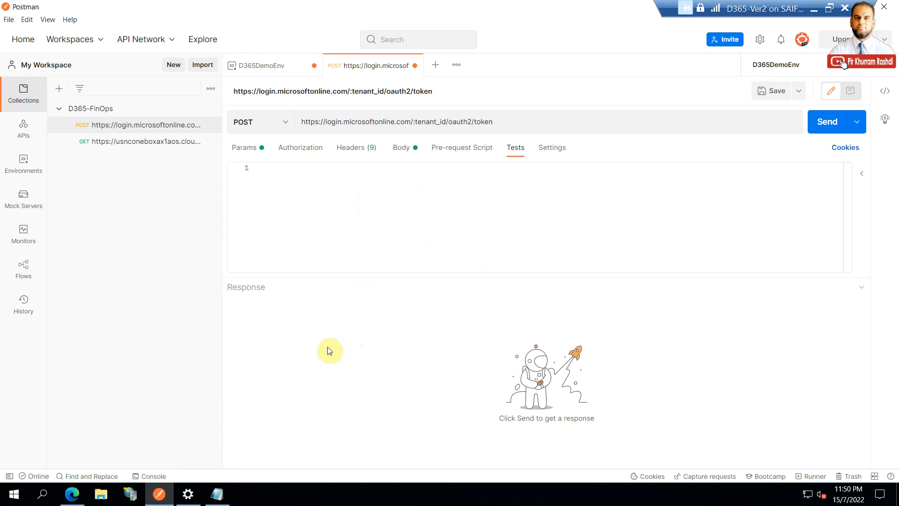
left_click(220, 494)
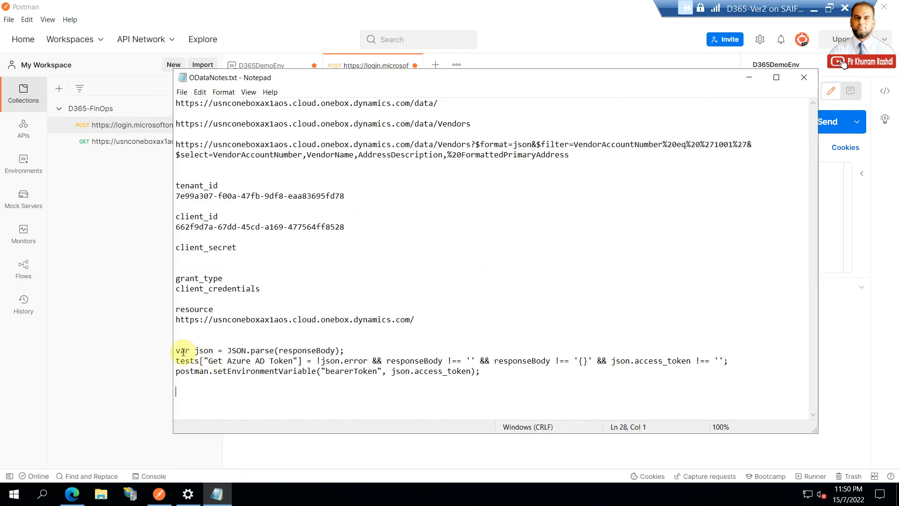
left_click_drag(176, 350, 477, 373)
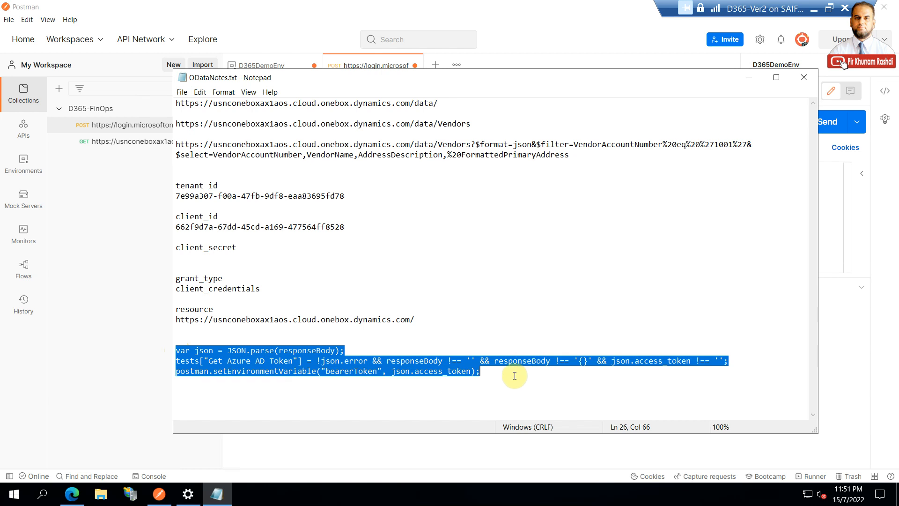
right_click(421, 369)
left_click(366, 239)
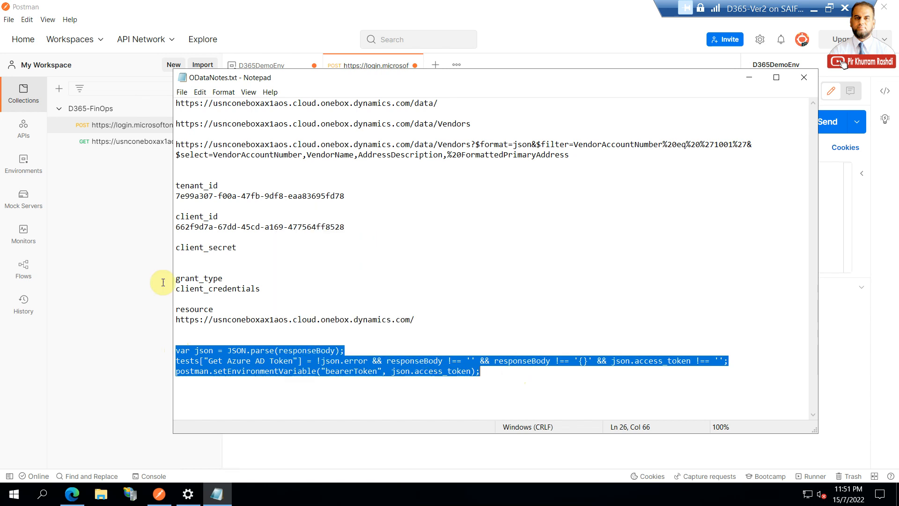
left_click(120, 305)
left_click(425, 208)
key("ctrl+v")
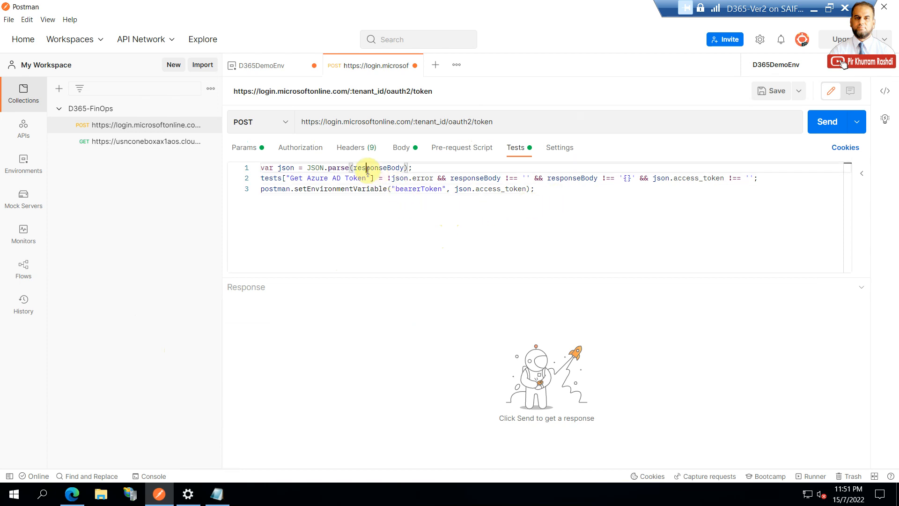
- Examine how the test script parses responseBody into json, checks the access token and stores it in the bearerToken environment variable
left_click_drag(353, 168, 388, 167)
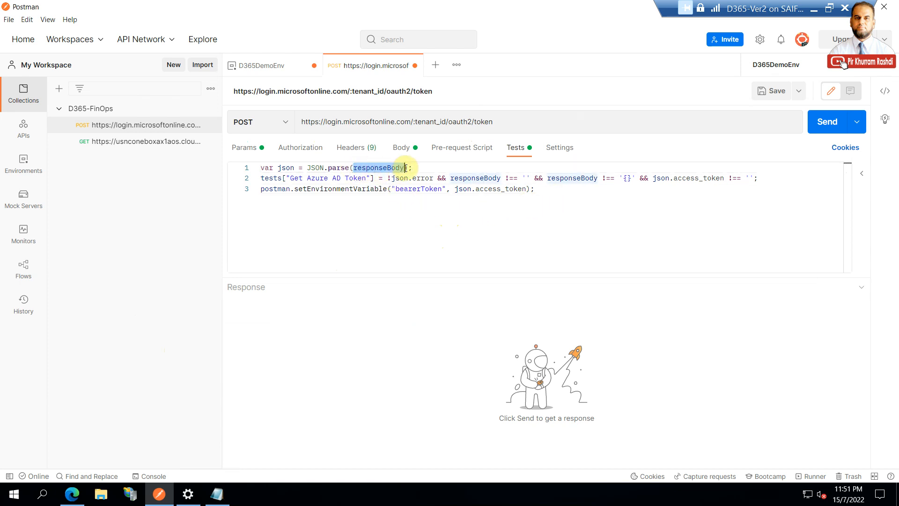
left_click(325, 170)
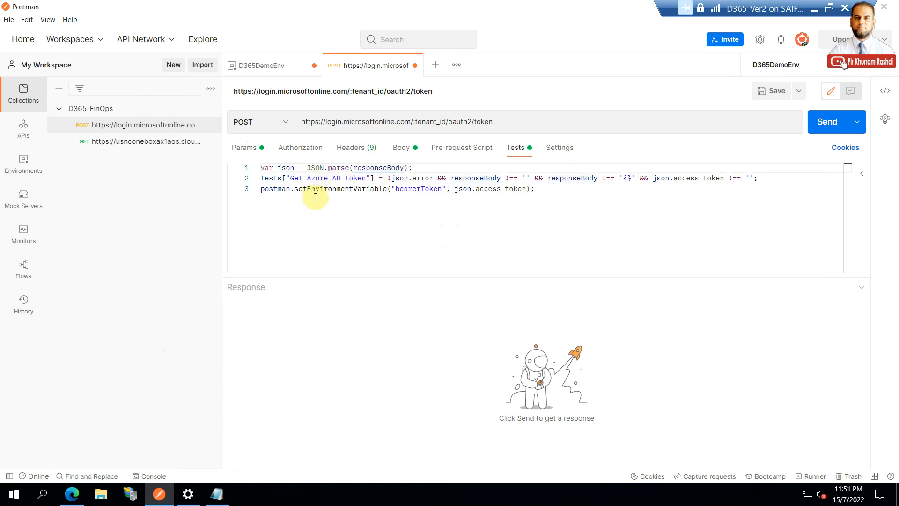
double_click(285, 168)
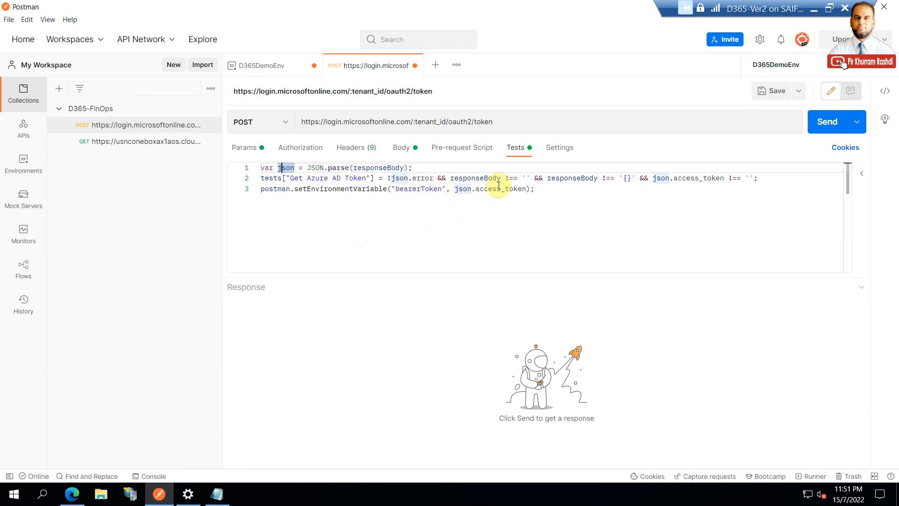
left_click(512, 179)
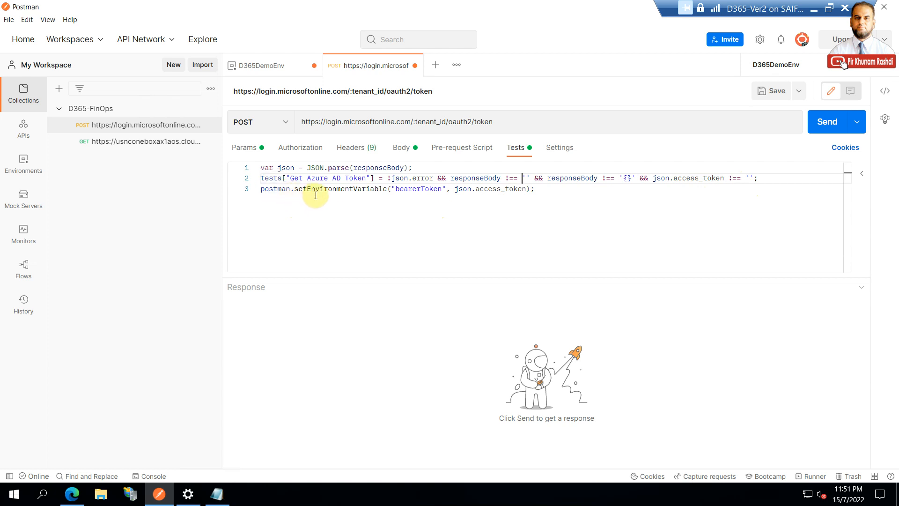
left_click(412, 189)
double_click(412, 189)
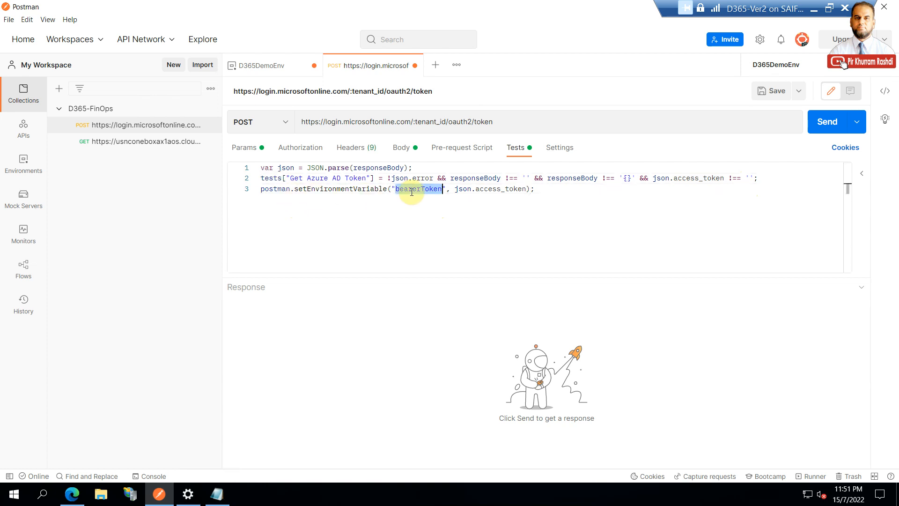
left_click(545, 193)
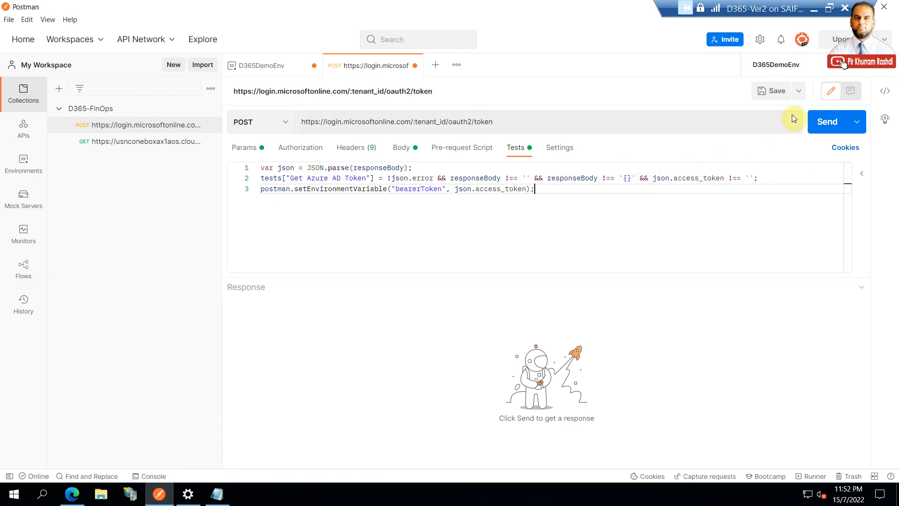
- Start saving the token request and create a new collection named D365-Demo for it
left_click(798, 91)
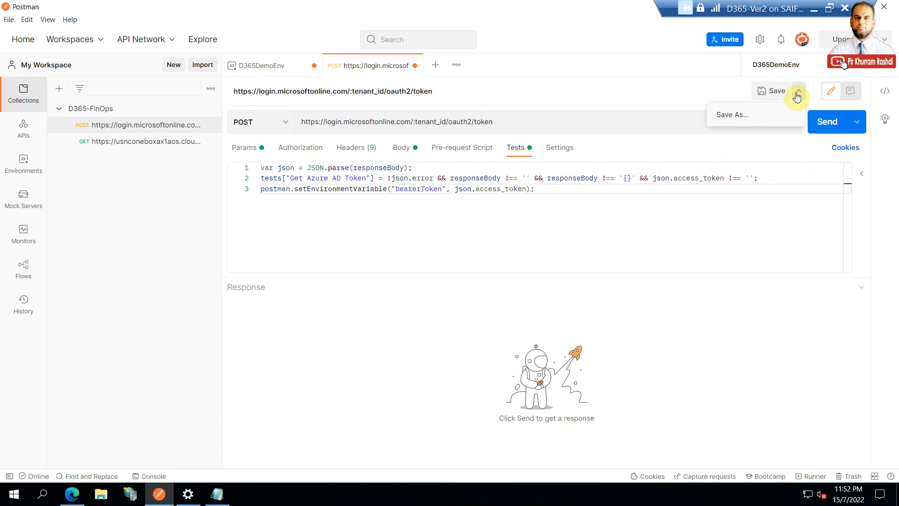
left_click(762, 91)
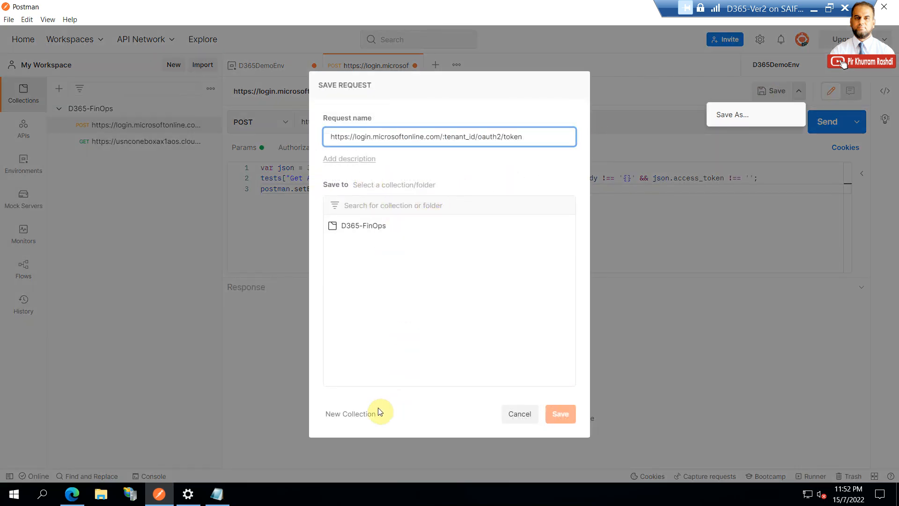
left_click(358, 415)
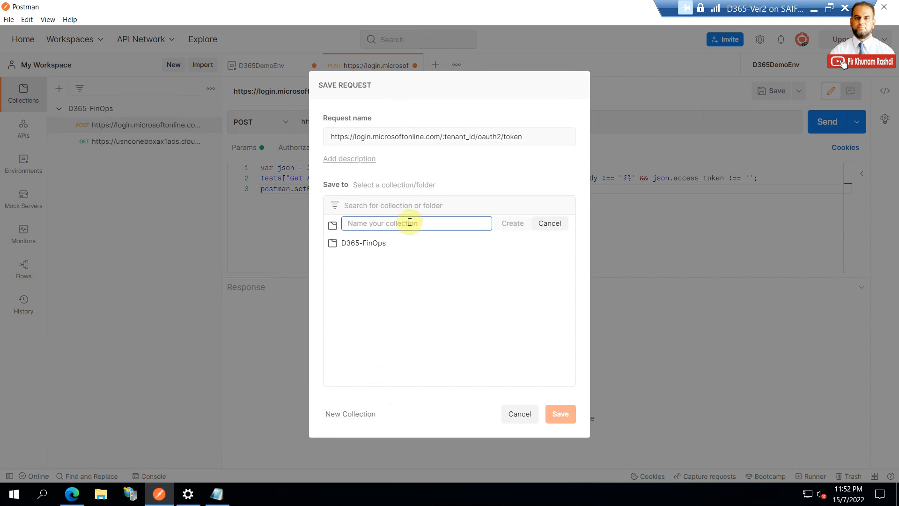
type("D365_")
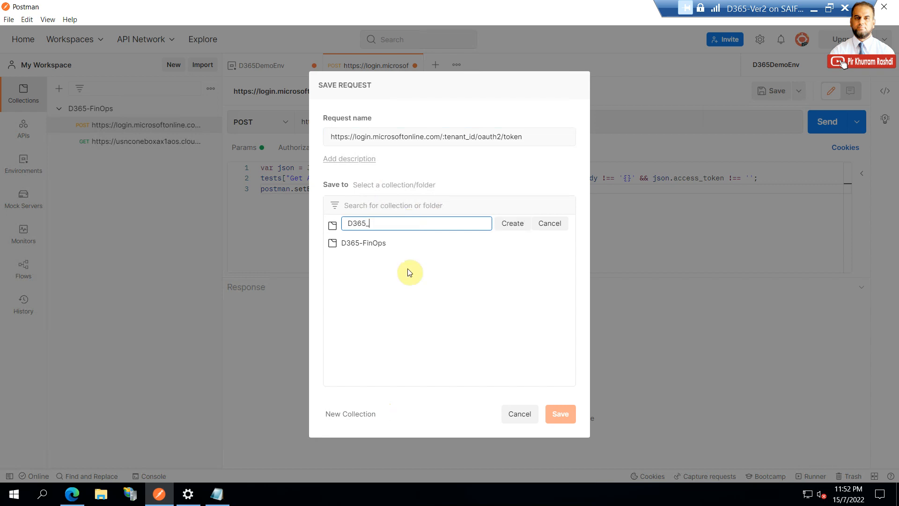
type("-DEnv")
key("BackSpace")
key("BackSpace")
key("BackSpace")
type("emo")
left_click(514, 224)
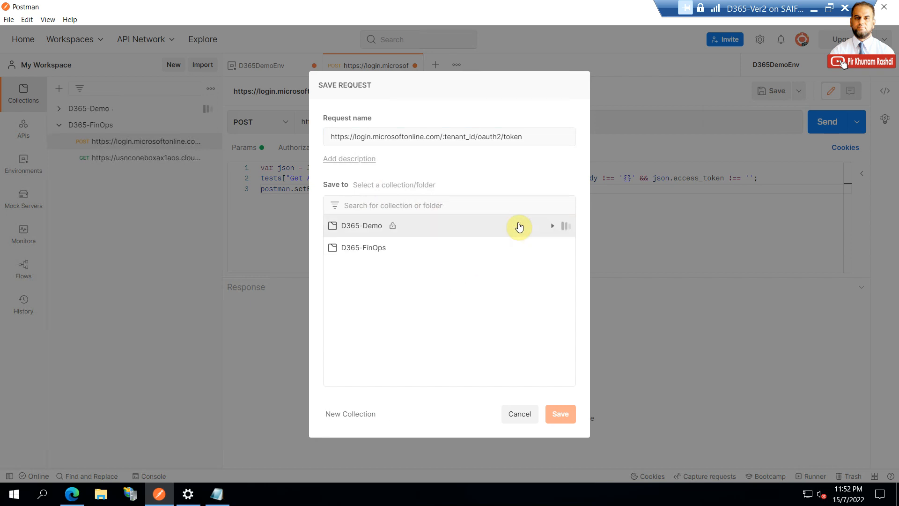
- Save the token request in the D365-Demo collection and collapse the D365-FinOps collection
left_click(470, 228)
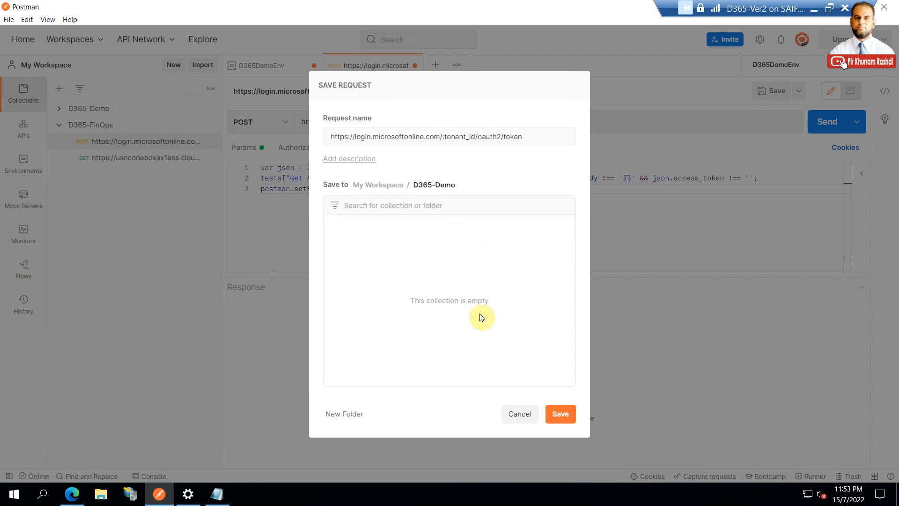
left_click(558, 413)
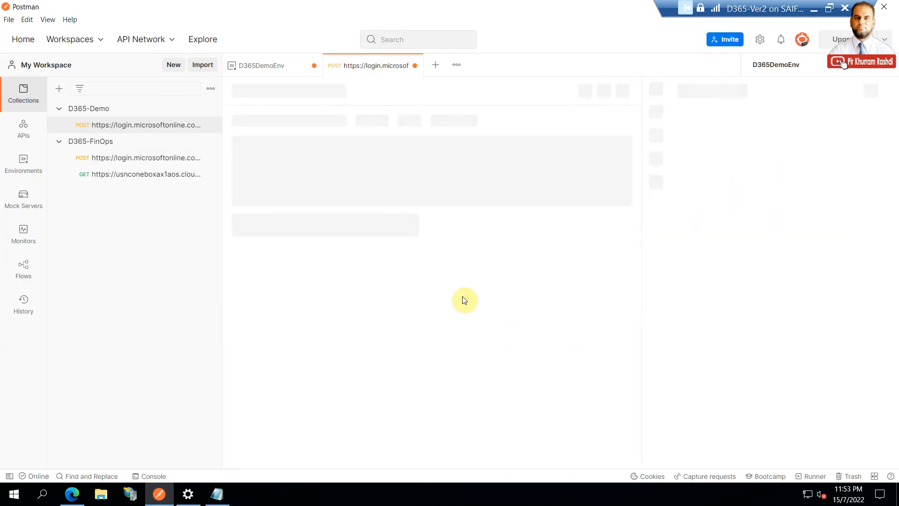
left_click(68, 142)
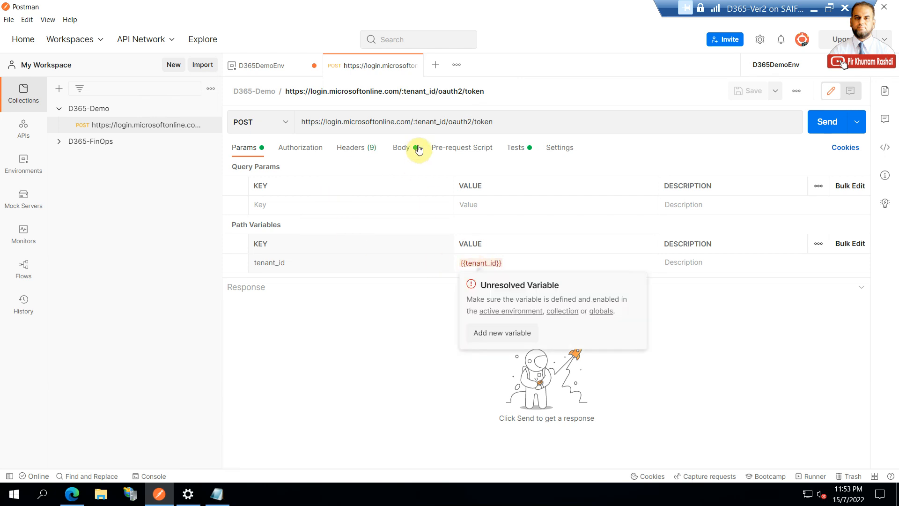
- Examine the token request's URL with its :tenant_id path variable, its form-data body fields and its test script
left_click_drag(412, 122, 446, 122)
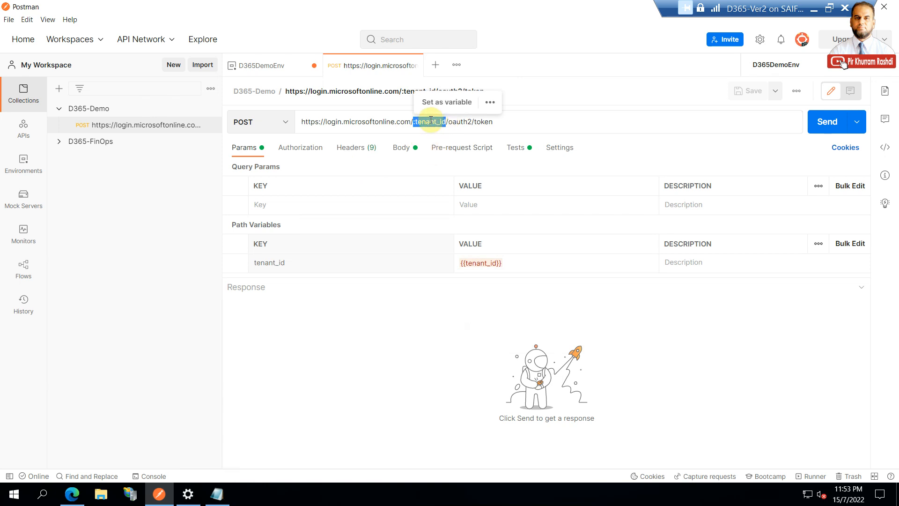
left_click_drag(412, 122, 449, 121)
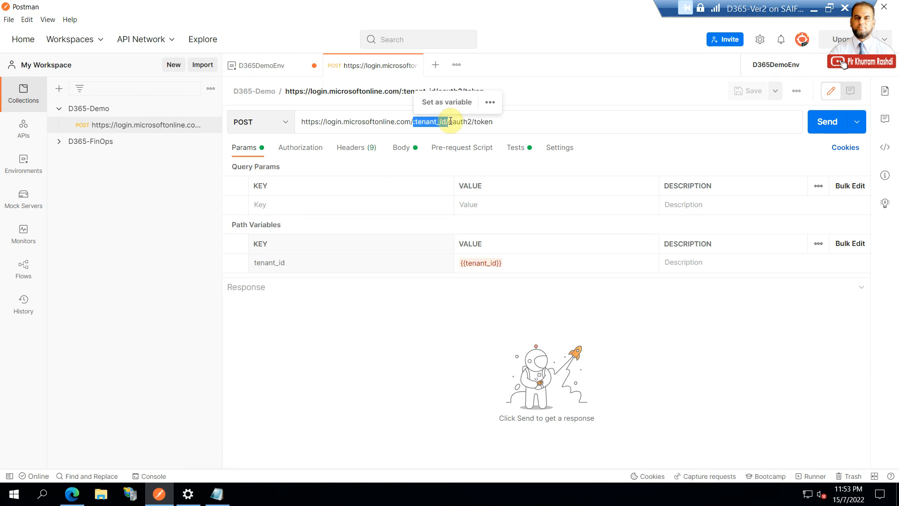
left_click(528, 121)
left_click_drag(529, 121, 306, 122)
left_click(409, 122)
left_click_drag(411, 121, 445, 122)
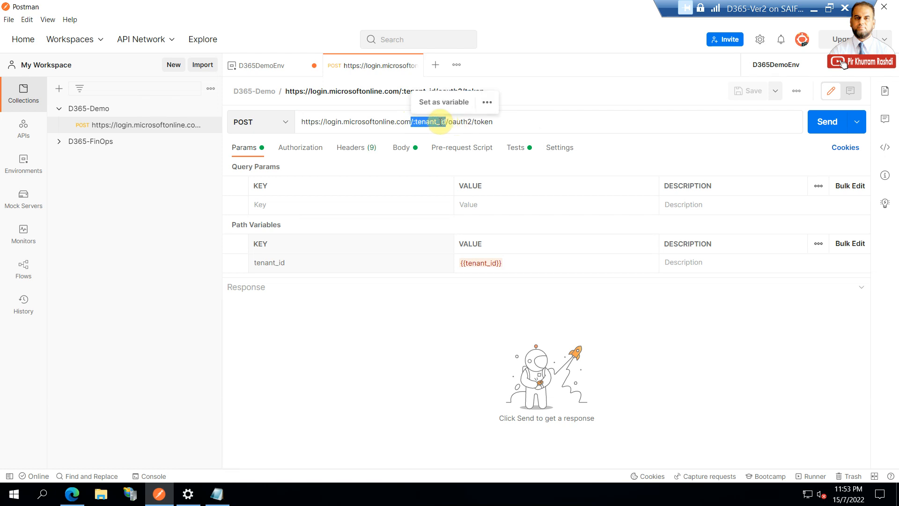
left_click(400, 149)
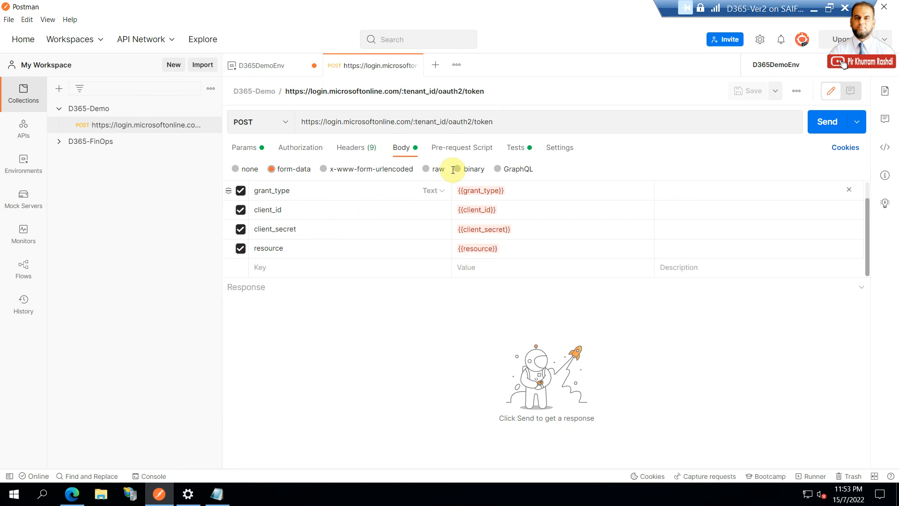
left_click(515, 148)
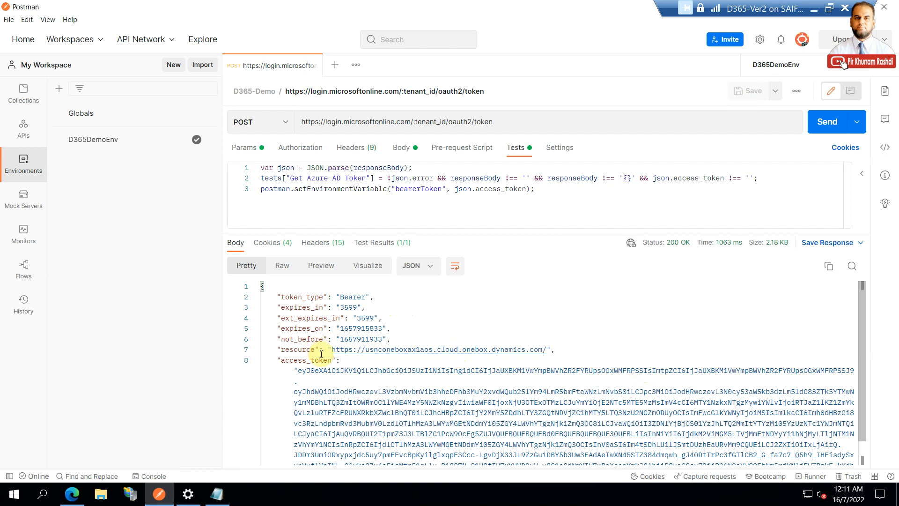
- Examine the token request's JSON response and test results, ending on the request's test script
scroll(314, 367, "down", 1)
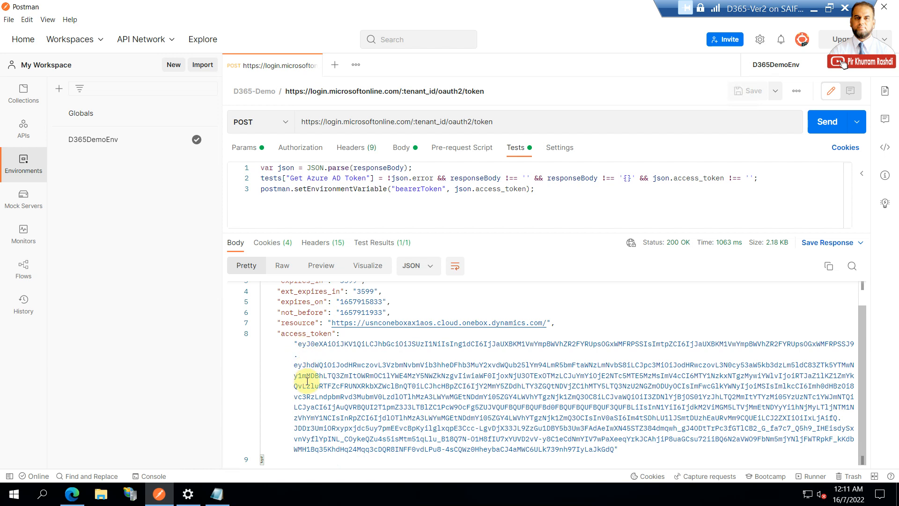
scroll(311, 378, "up", 1)
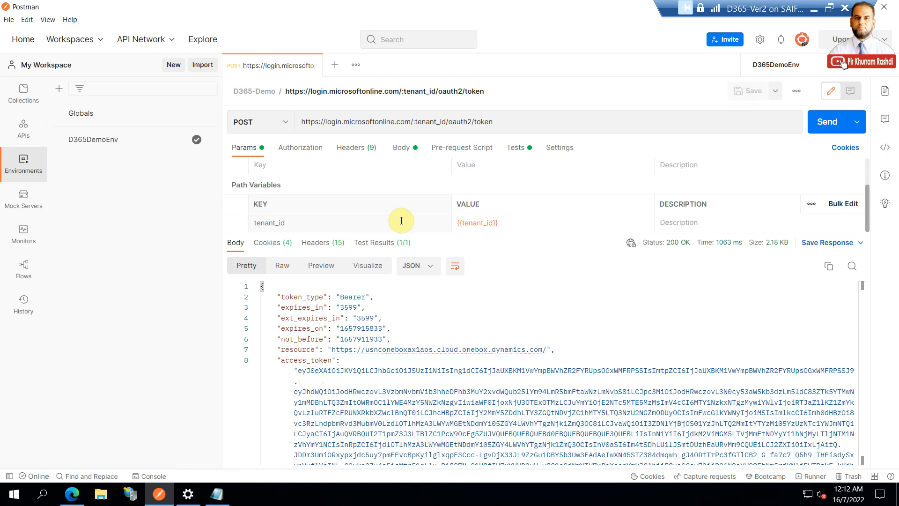
left_click(374, 242)
left_click(241, 246)
left_click(513, 149)
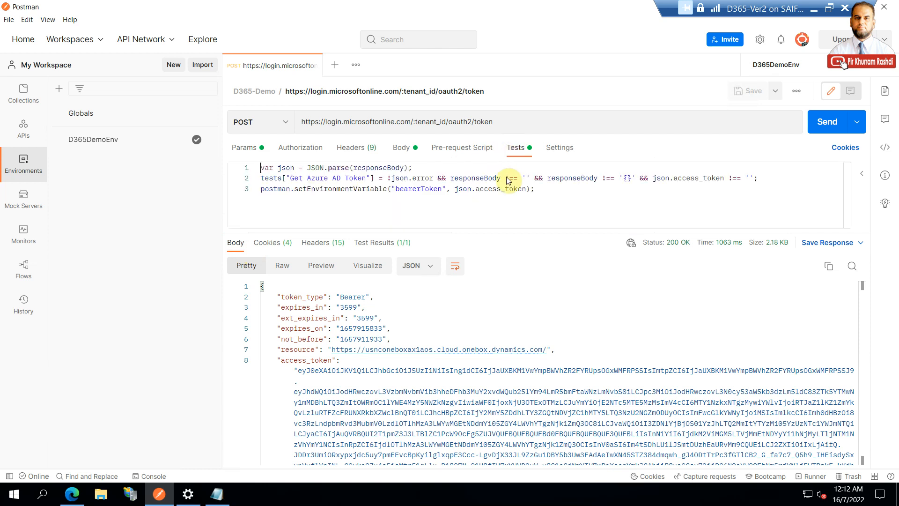
- Compare the script's setEnvironmentVariable line with the bearerToken variable's current value in the D365DemoEnv environment
left_click(412, 188)
double_click(339, 189)
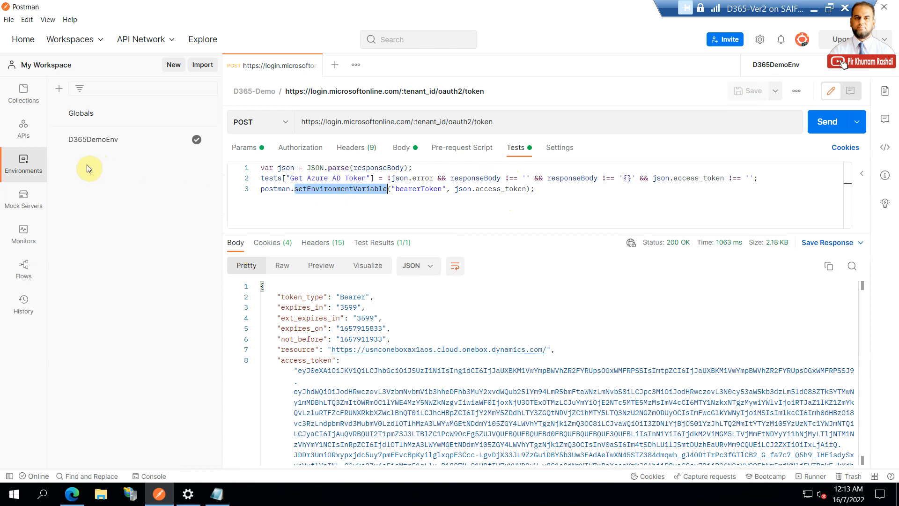
left_click(97, 146)
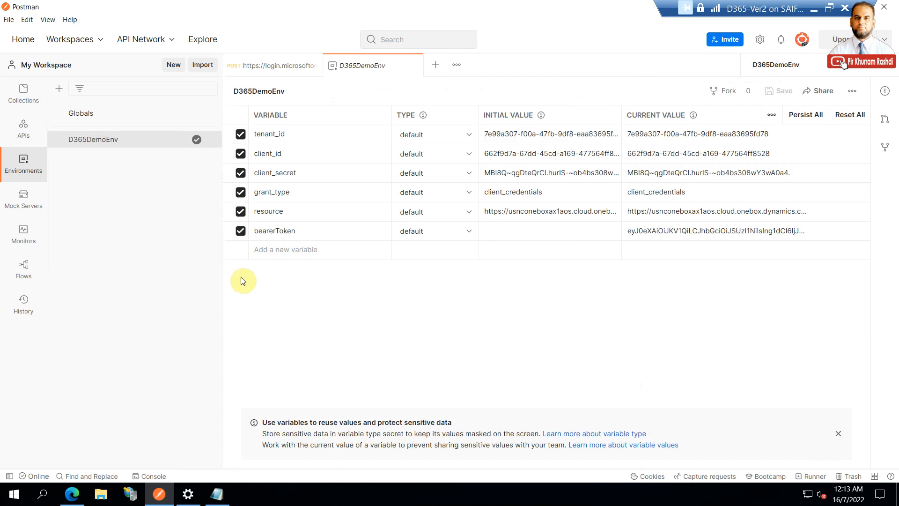
left_click(309, 231)
left_click(666, 232)
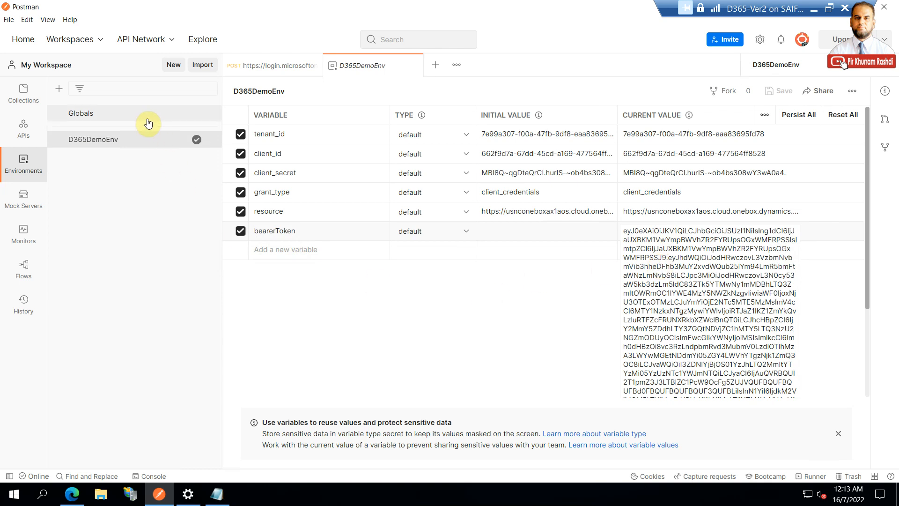
left_click(276, 65)
double_click(335, 189)
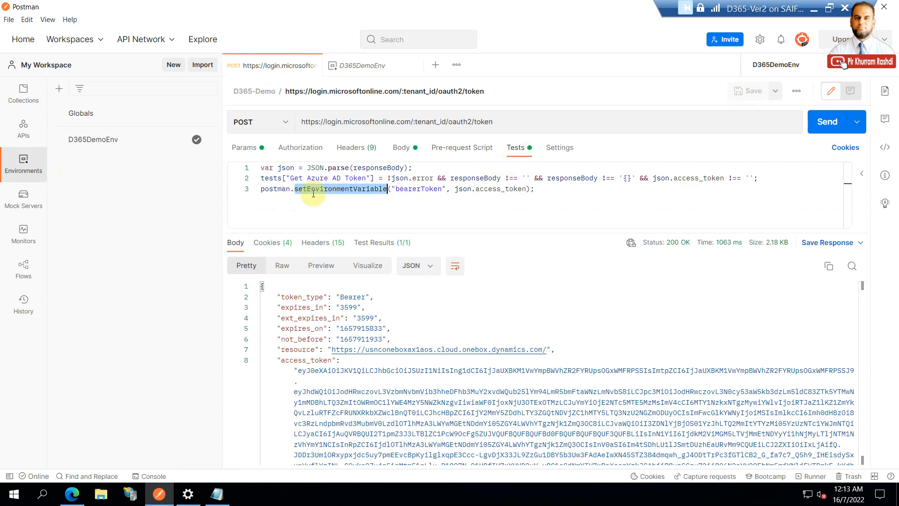
left_click(476, 190)
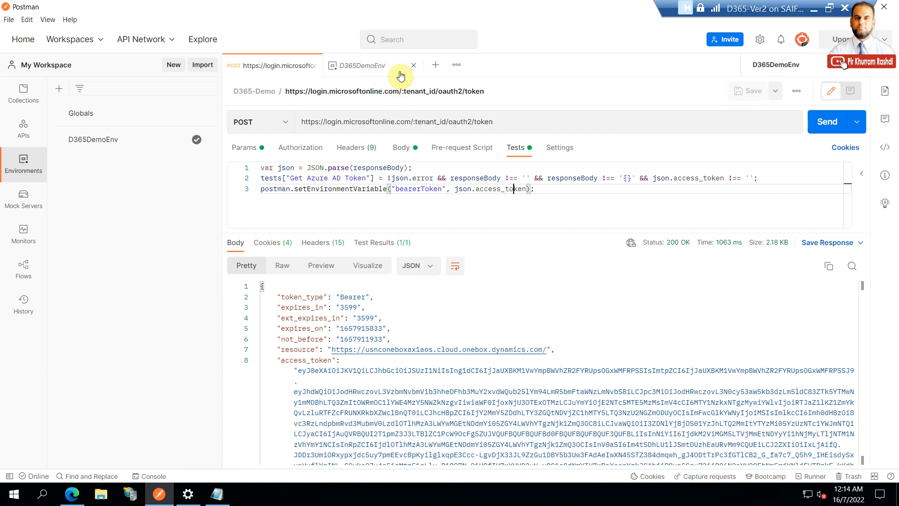
left_click(435, 68)
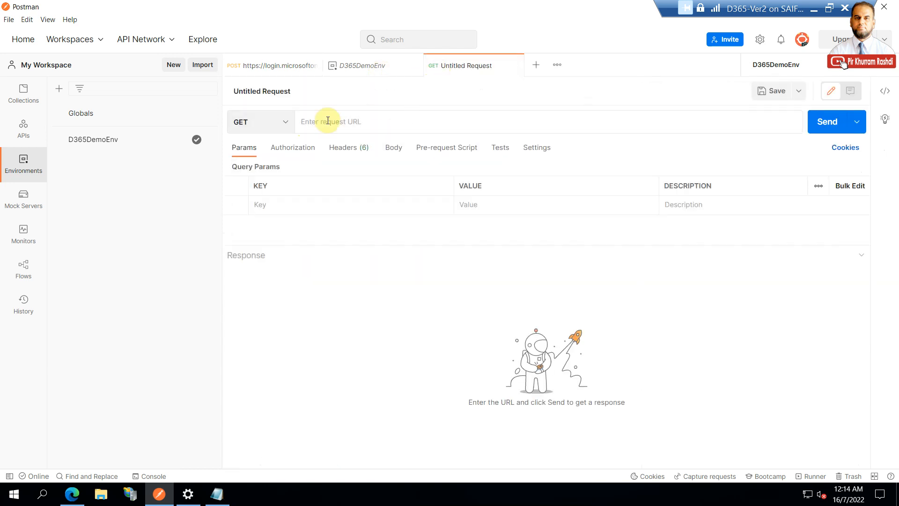
left_click(285, 124)
left_click(328, 119)
left_click(224, 493)
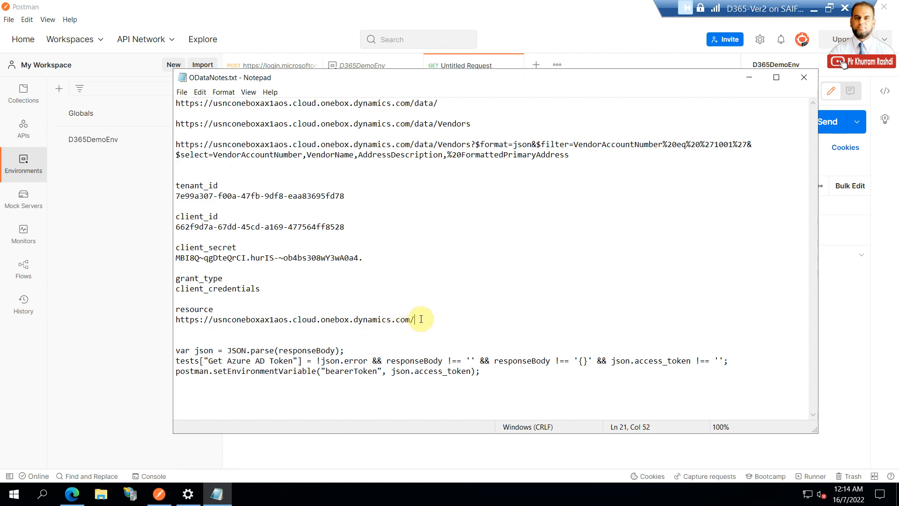
left_click_drag(416, 319, 169, 319)
key("ctrl+c")
left_click(151, 332)
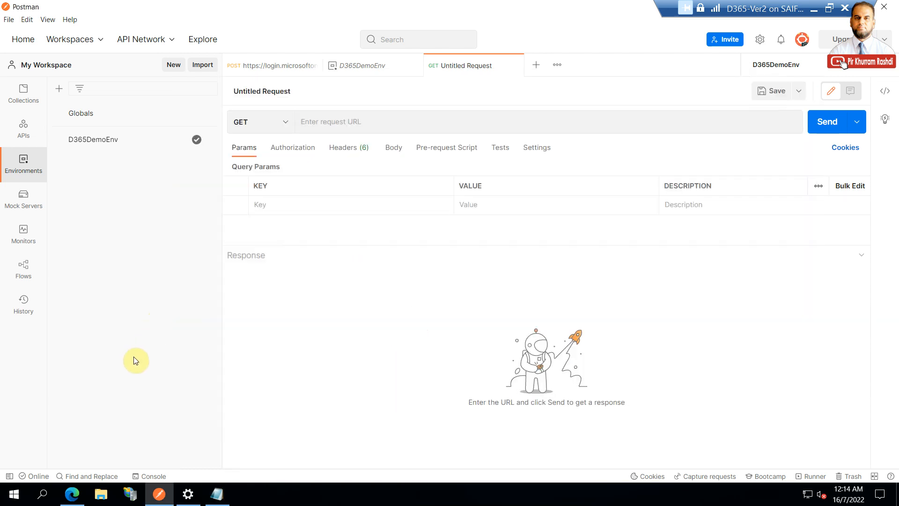
left_click(355, 120)
key("ctrl+v")
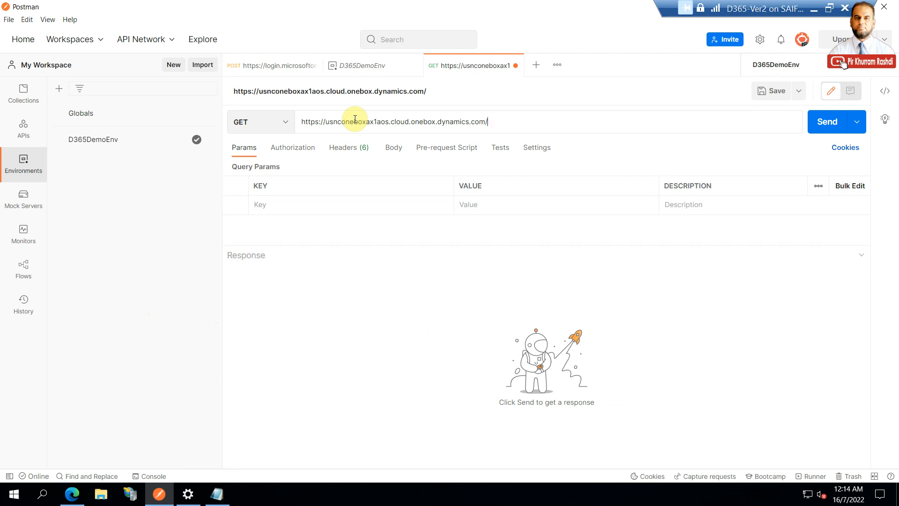
type("data/")
- Append the Vendors query with $format, $filter and $select from ODataNotes.txt in Notepad to the Postman request URL after data/
left_click(216, 494)
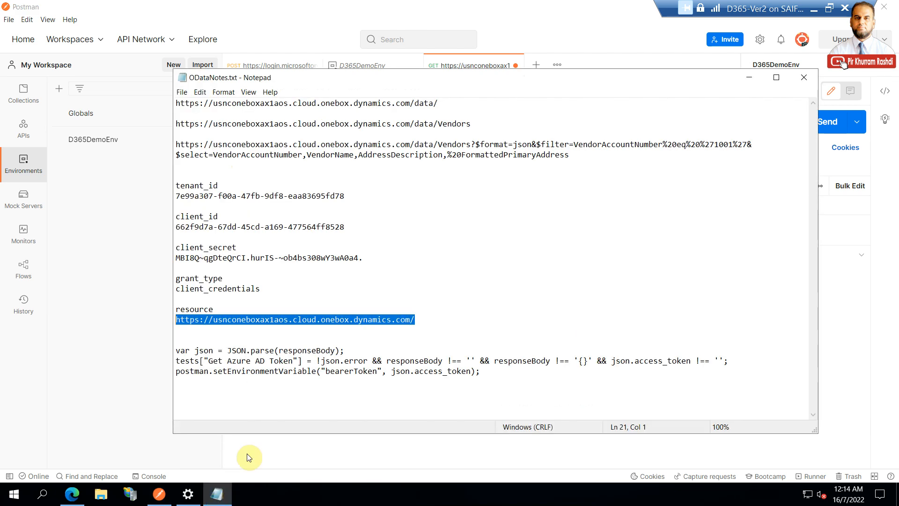
double_click(439, 144)
left_click(438, 144)
left_click_drag(439, 144, 597, 153)
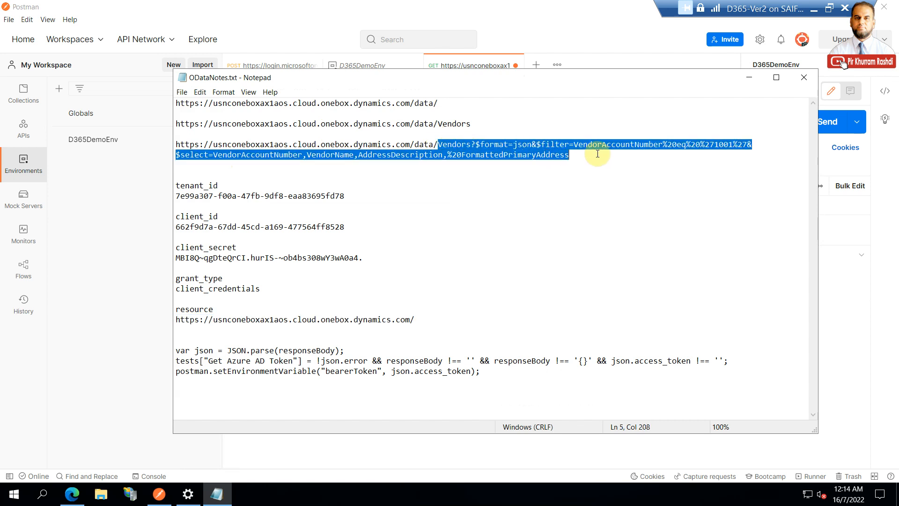
left_click(751, 78)
left_click(574, 118)
key("ctrl+v")
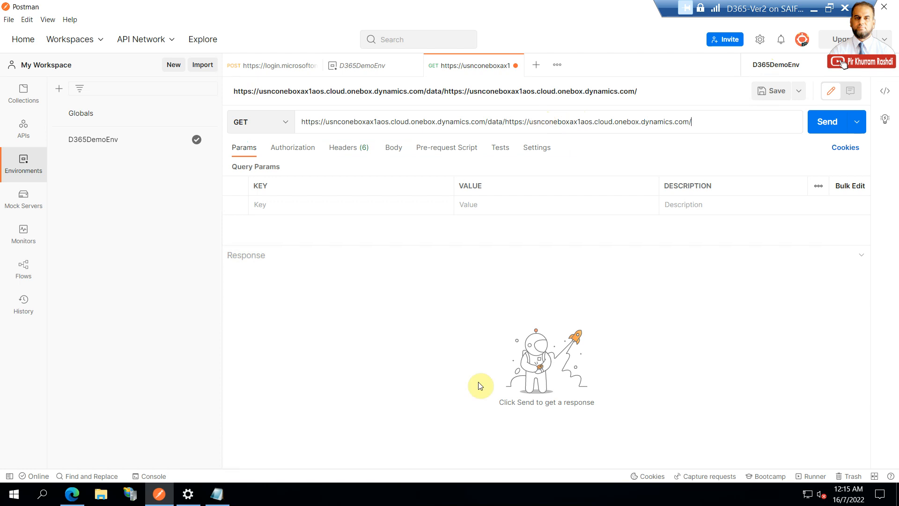
left_click(224, 497)
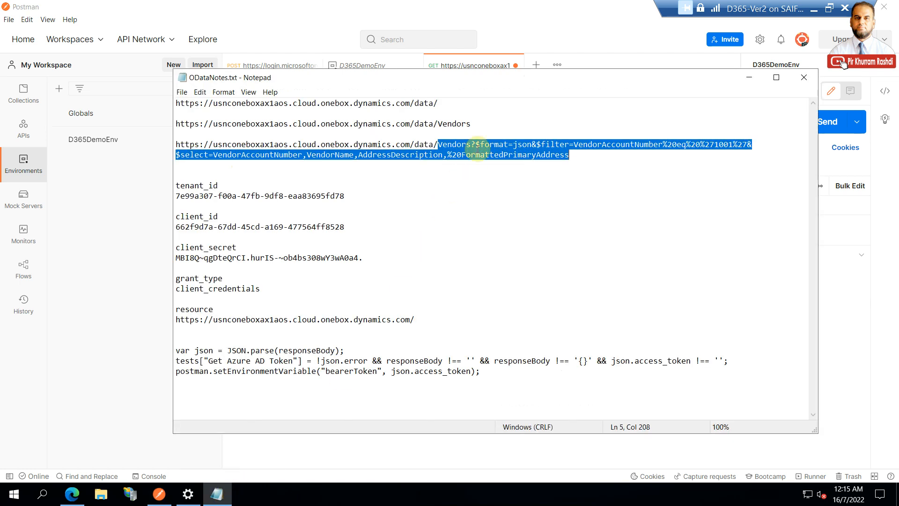
right_click(476, 152)
left_click(442, 181)
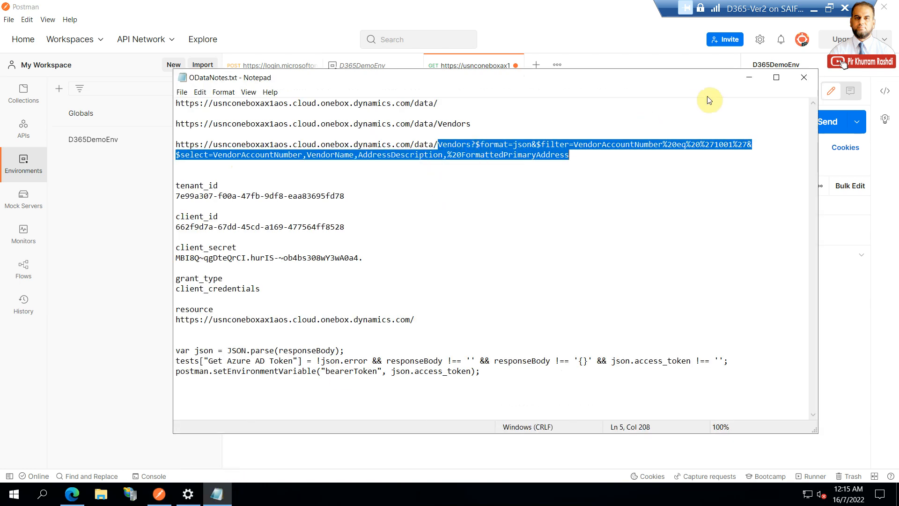
left_click(748, 77)
left_click_drag(506, 122, 725, 119)
key("ctrl+v")
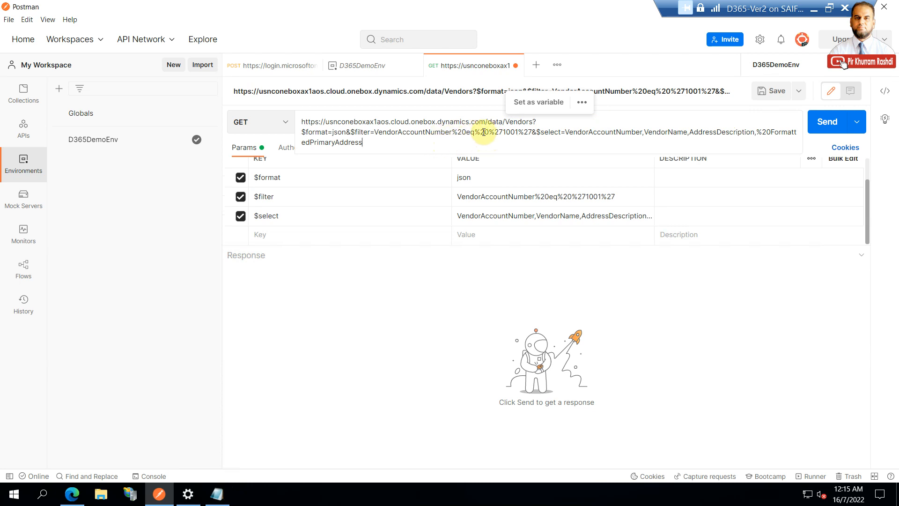
- Add a variable named vendAccount to the D365DemoEnv environment
left_click_drag(503, 135, 518, 134)
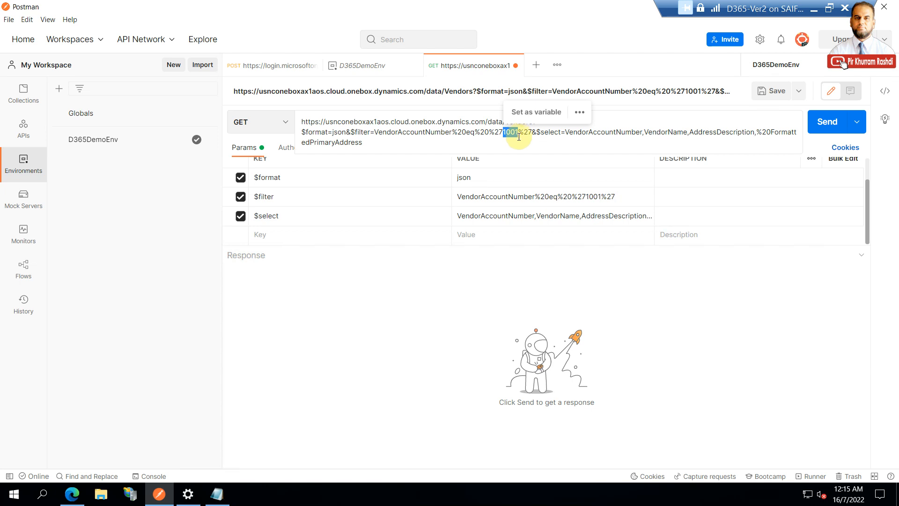
left_click(141, 149)
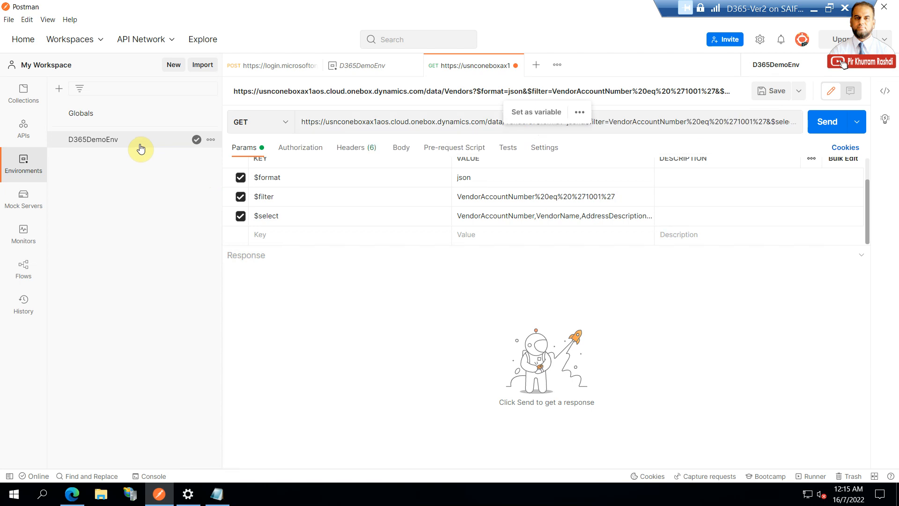
left_click(273, 249)
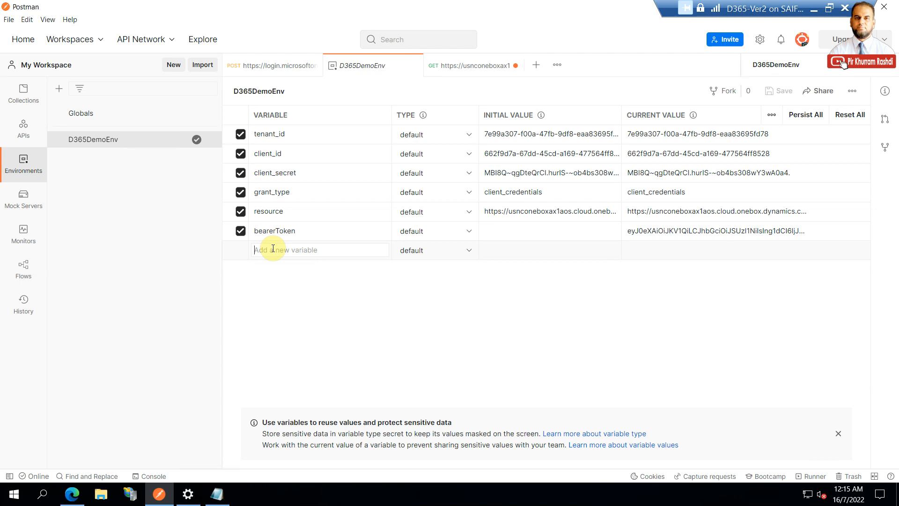
type("vend")
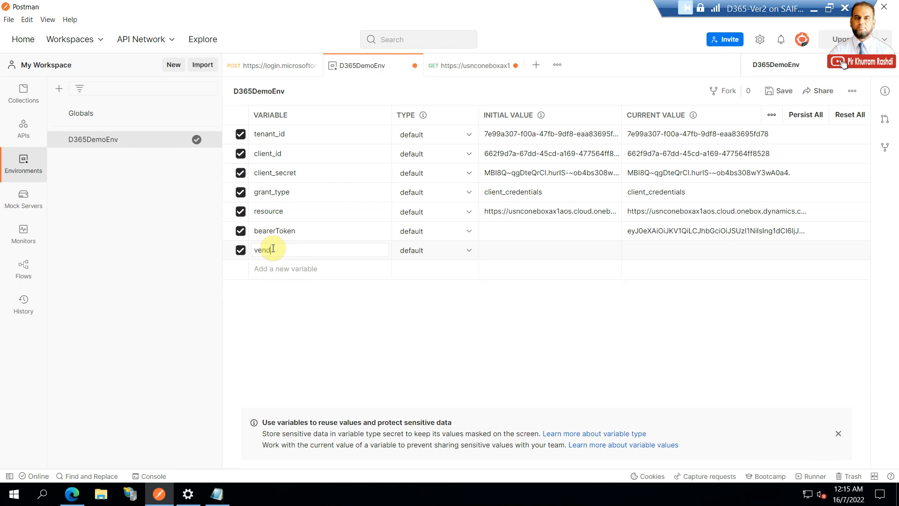
type("Account")
left_click(557, 248)
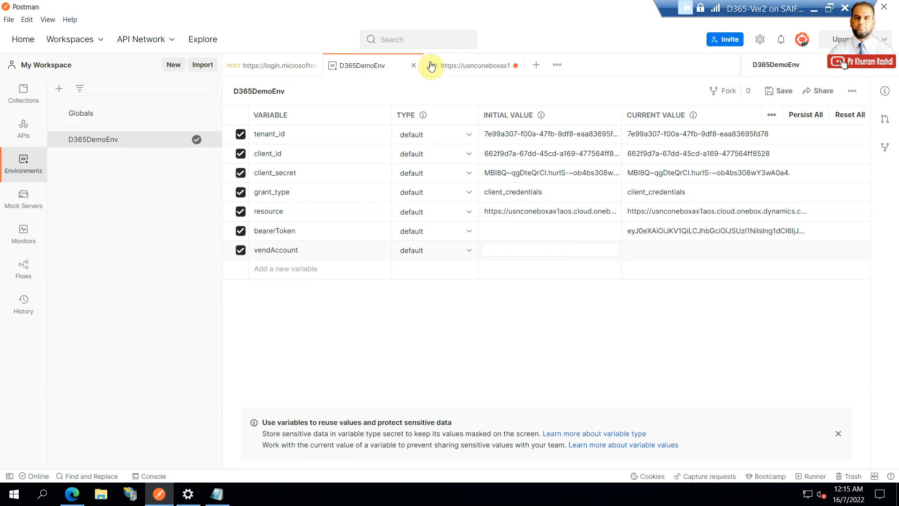
- Copy the vendor account number in the GET request URL's $filter and replace it with {{vendAccount}}
left_click(467, 66)
left_click(626, 121)
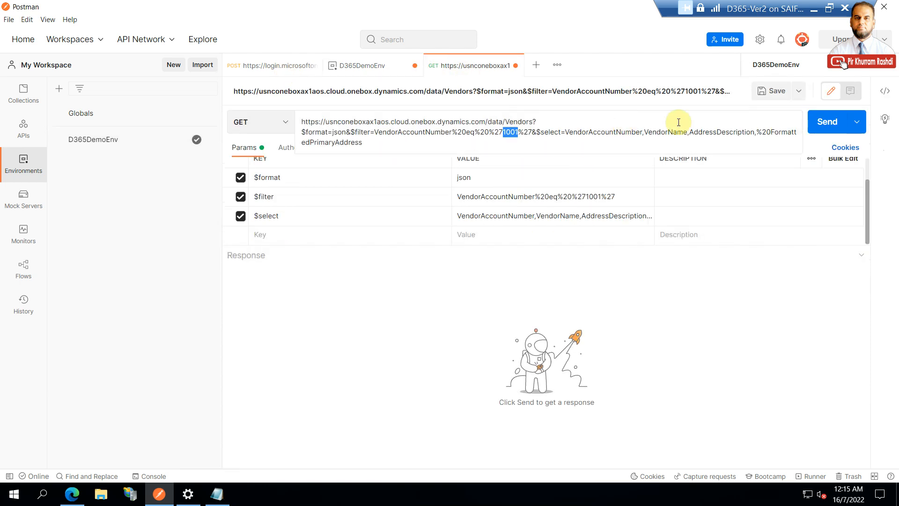
right_click(509, 133)
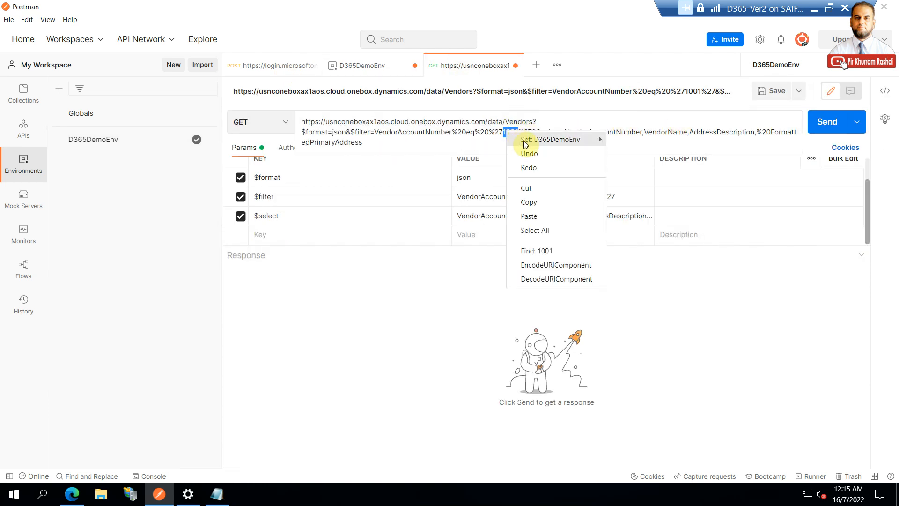
left_click(534, 203)
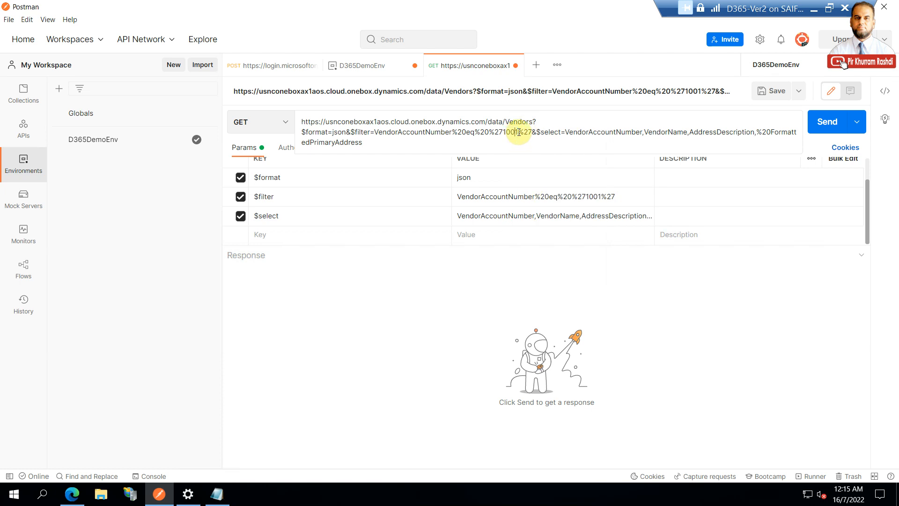
mouse_move(504, 133)
type("{{vendA")
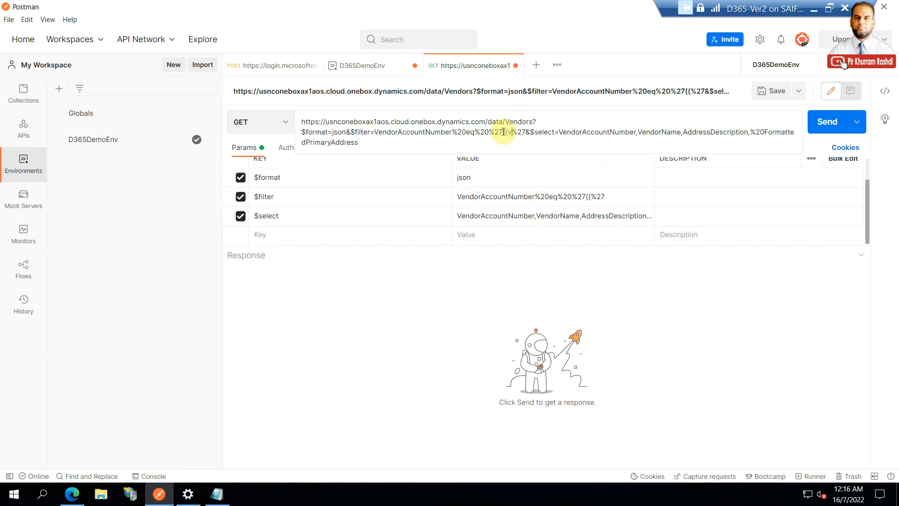
type("ccount}}")
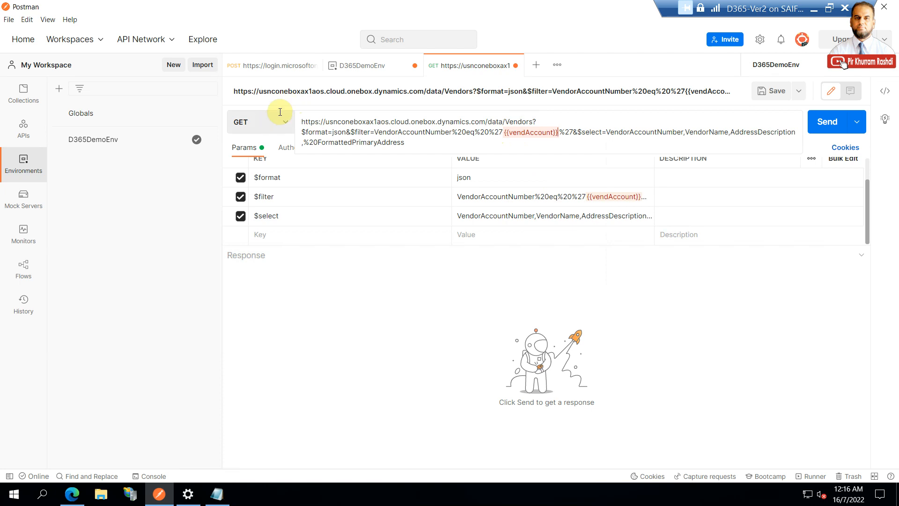
- Enter the vendor account number as vendAccount's initial value in D365DemoEnv and return to the Vendors GET request
left_click(362, 65)
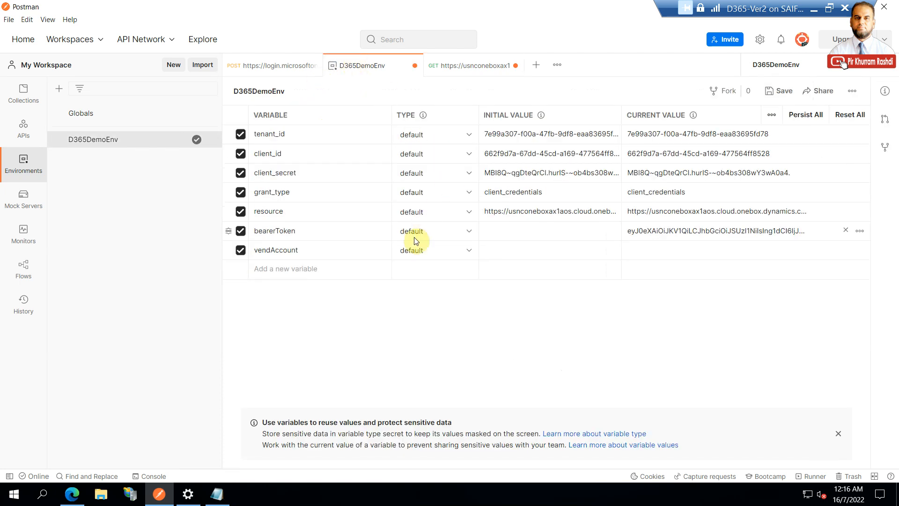
left_click(499, 250)
type("1001")
key("Return")
left_click(528, 249)
left_click(465, 67)
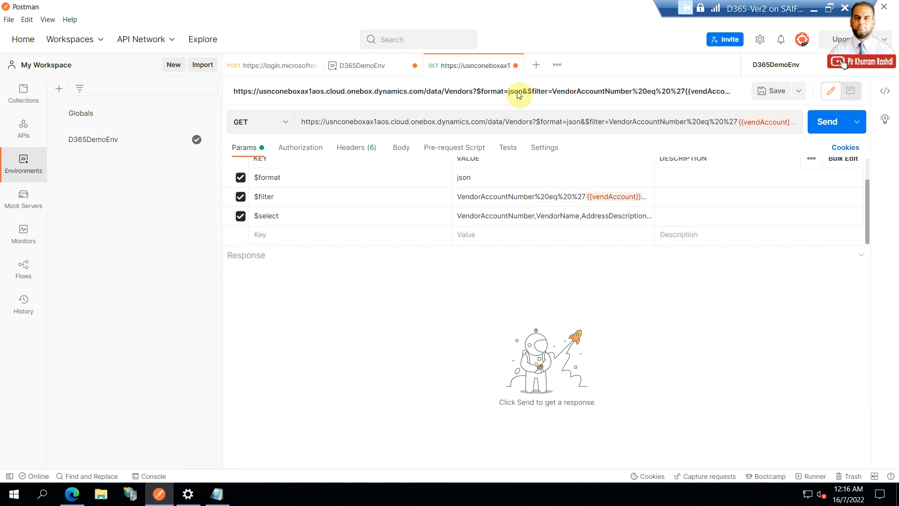
- Remove the %20 before FormattedPrimaryAddress in the $select part of the Vendors request URL
left_click(557, 122)
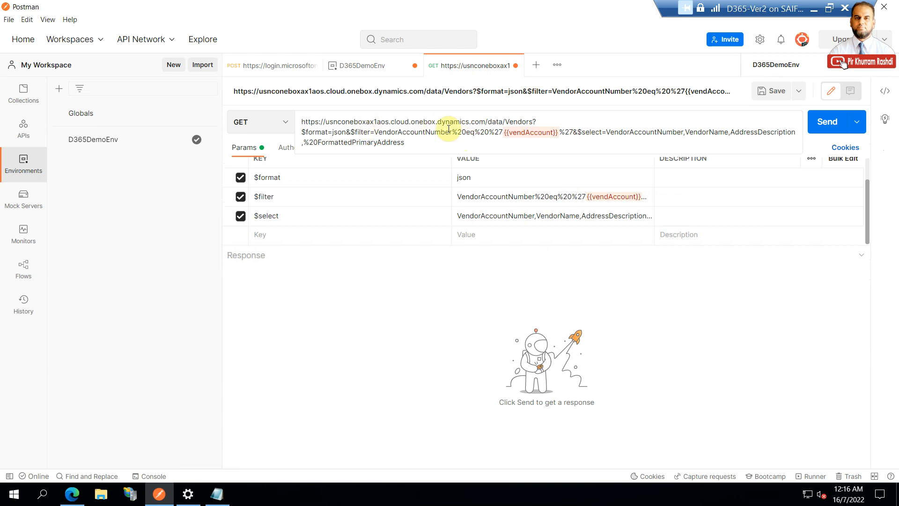
left_click_drag(303, 141, 317, 141)
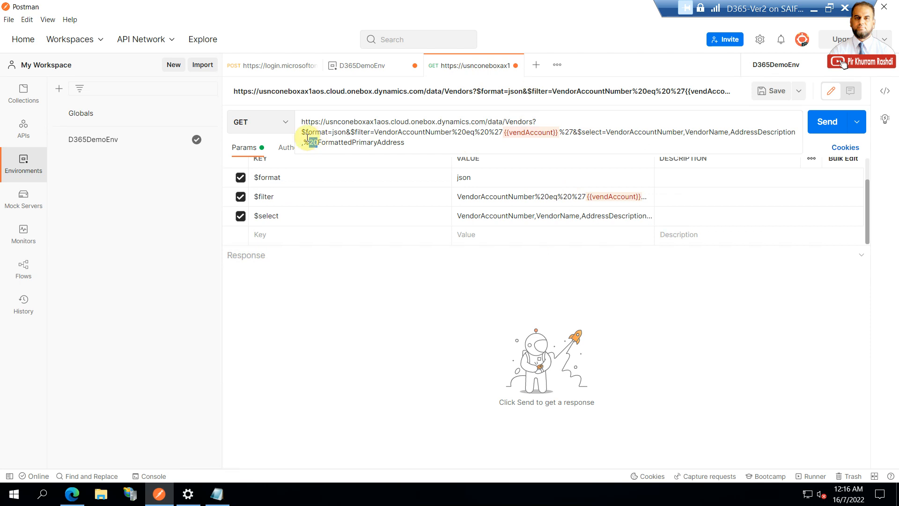
key("BackSpace")
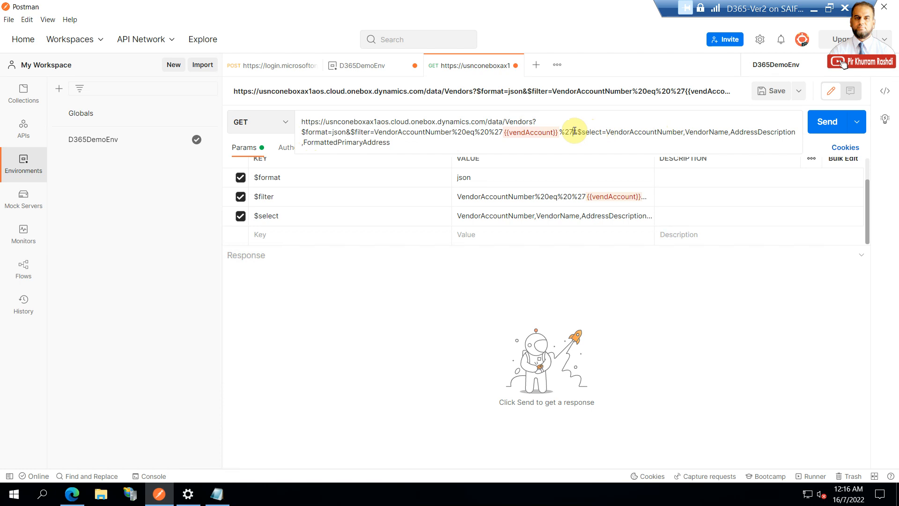
left_click(434, 141)
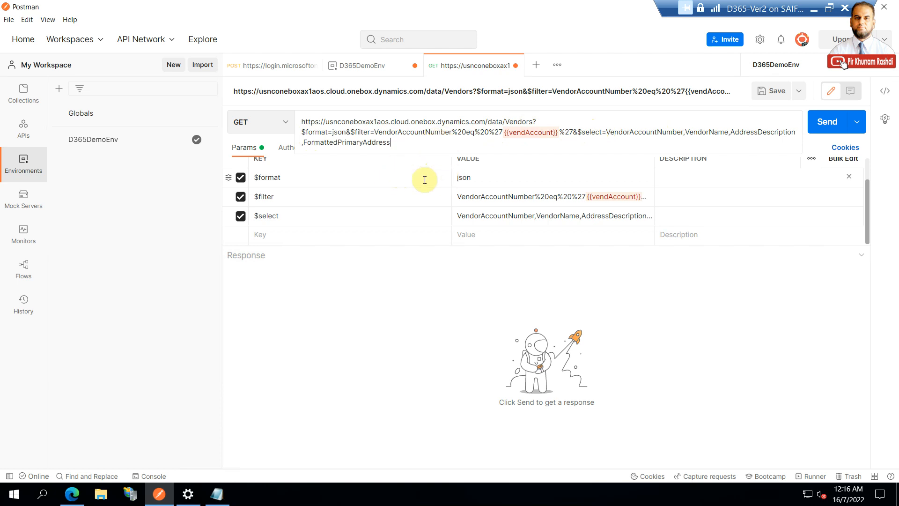
- Review the $format, $filter and $select query parameters of the Vendors GET request
left_click(400, 181)
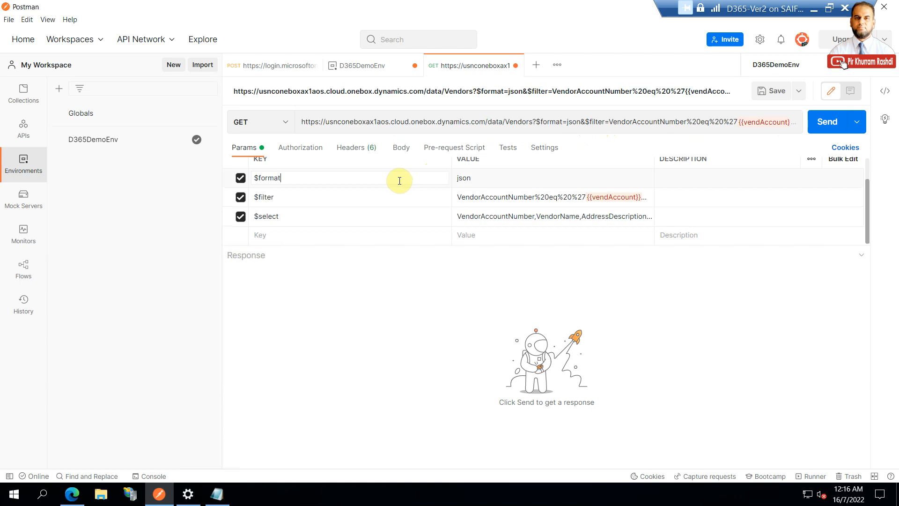
scroll(399, 181, "up", 1)
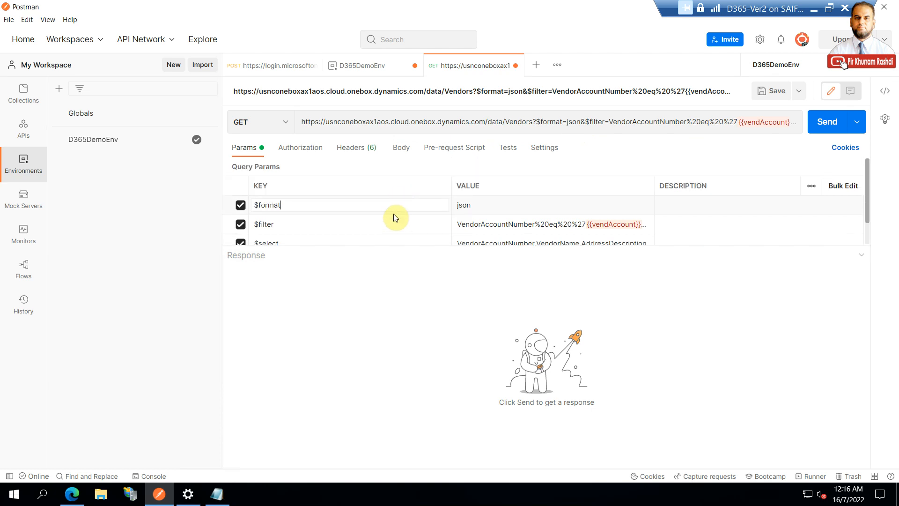
scroll(393, 214, "down", 1)
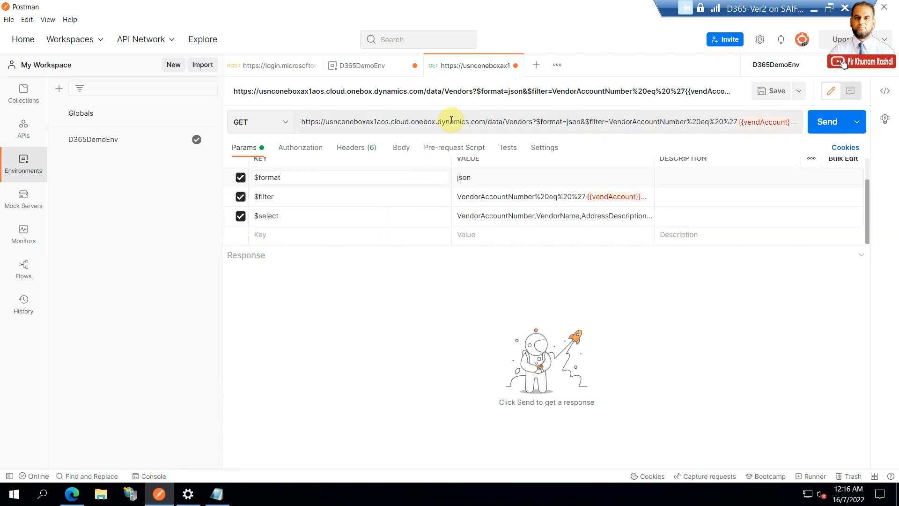
left_click(297, 198)
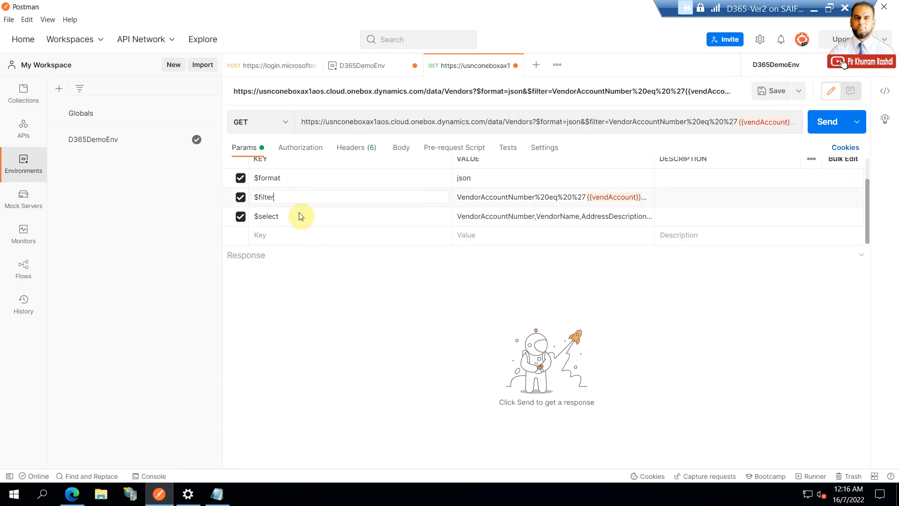
left_click(578, 217)
left_click(558, 226)
left_click(420, 197)
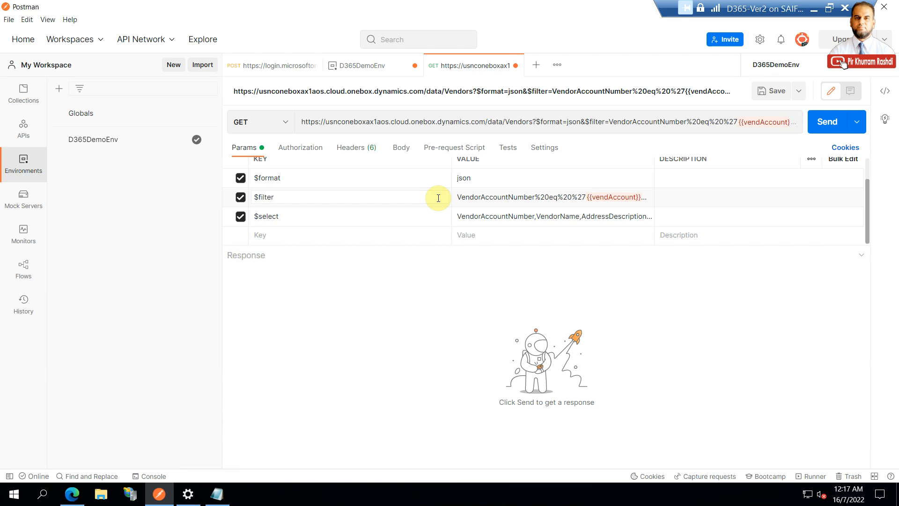
- Add an Authorization header to the Vendors GET request with the value Bearer {{bearerToken}}
left_click(371, 148)
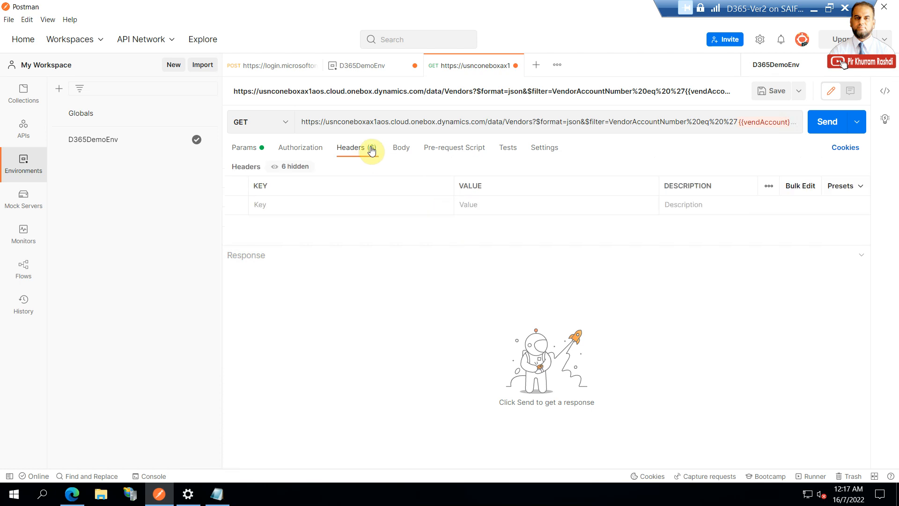
left_click(360, 201)
type("Authori")
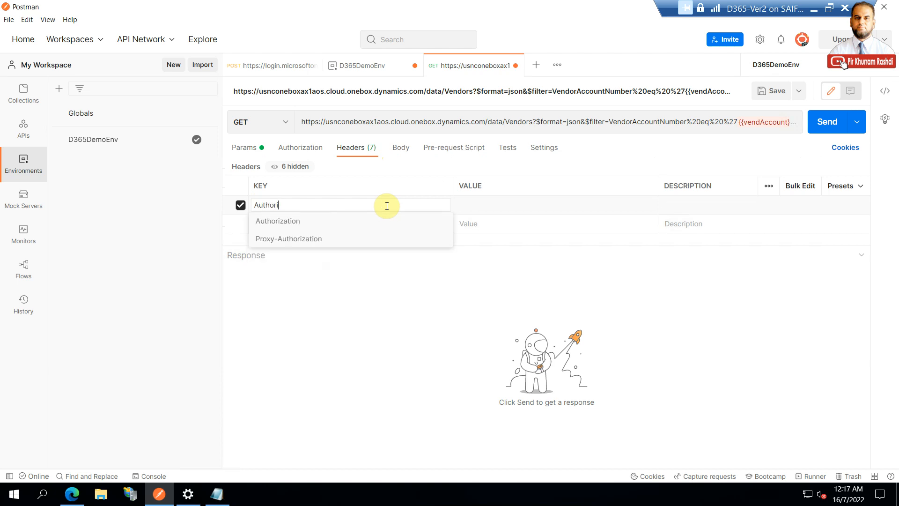
left_click(387, 219)
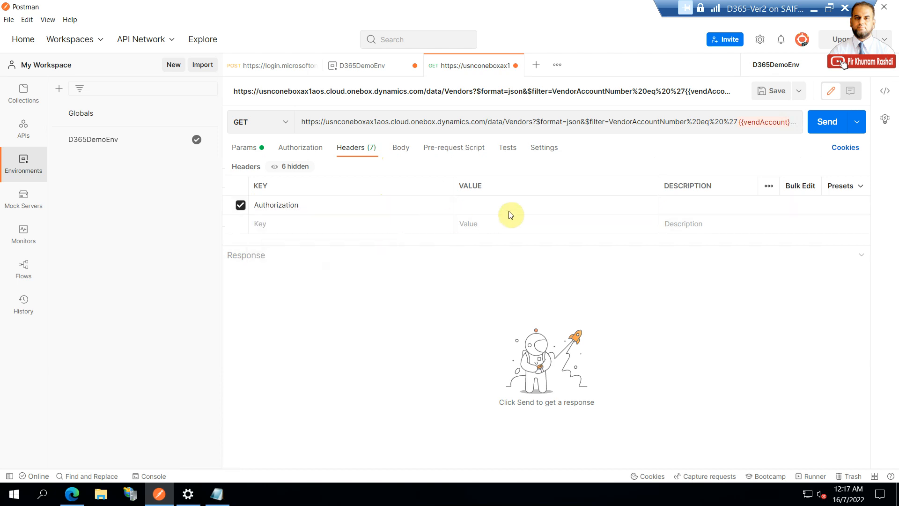
left_click(517, 201)
type("Bearer {{b")
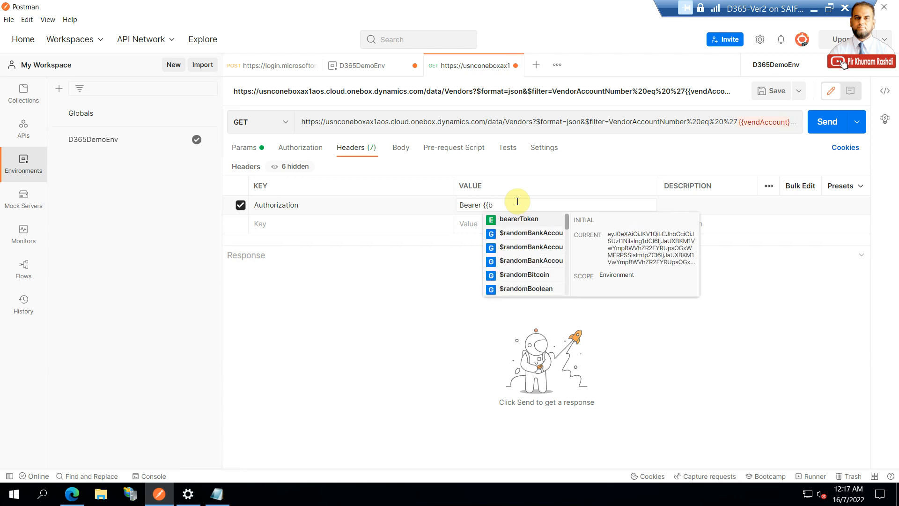
left_click(545, 219)
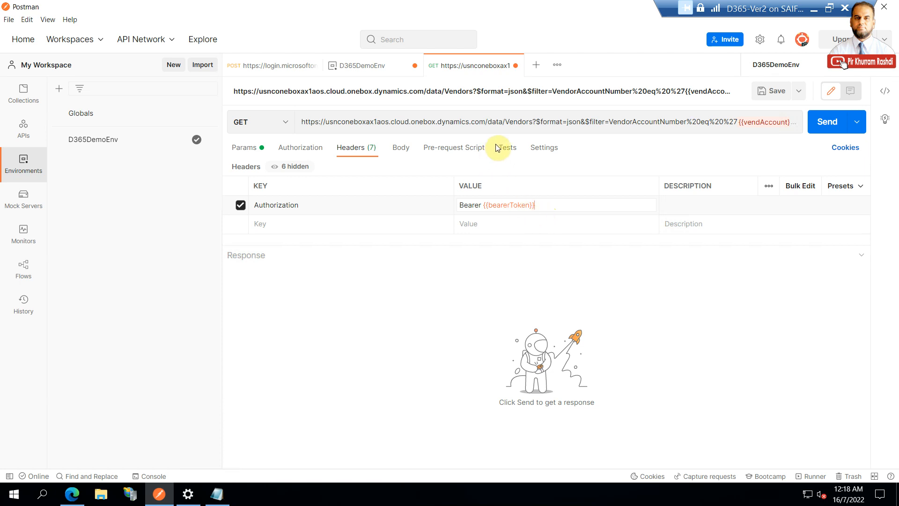
- Start the request's test script with the line var json = JSON.parse(responseBody);
left_click(510, 148)
left_click(501, 198)
type("var json = JSON")
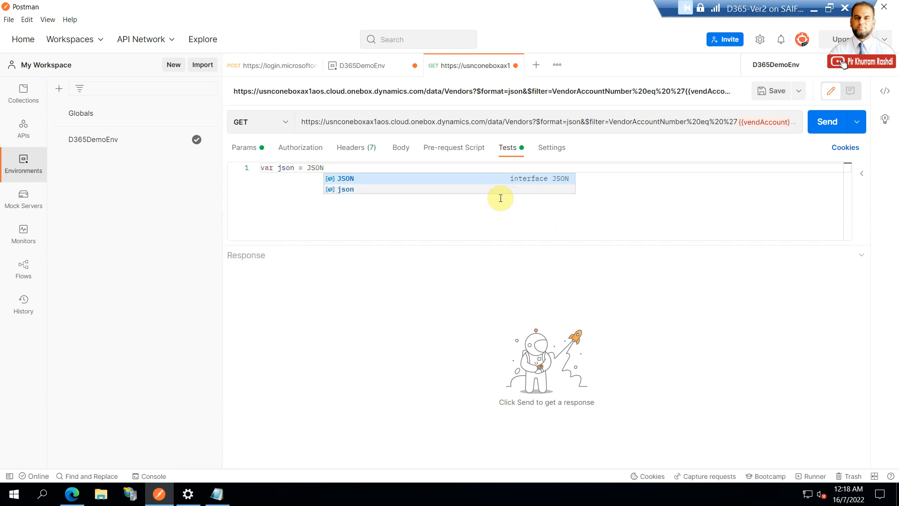
type(".parse")
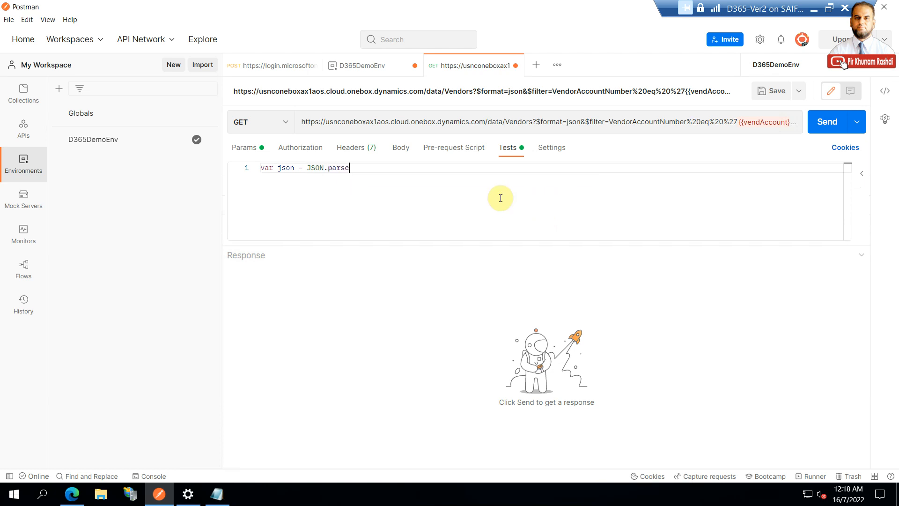
type("(")
type("respons")
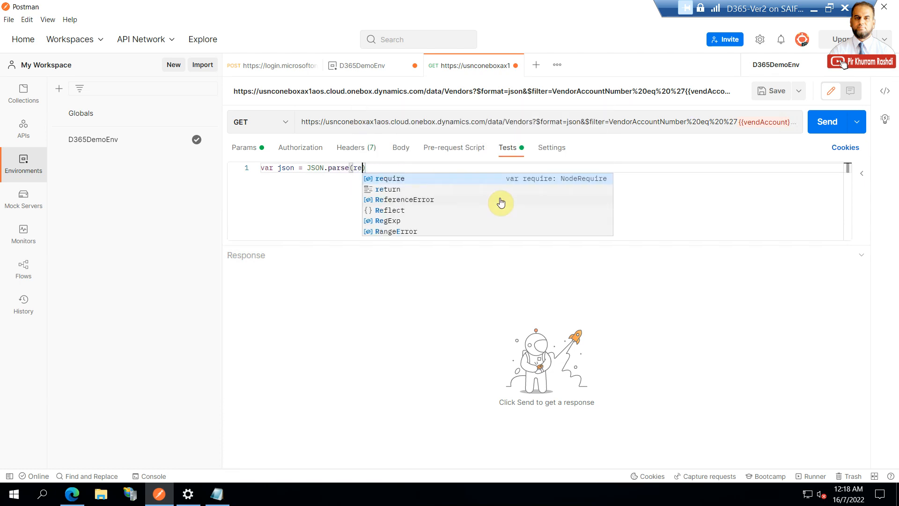
type("eBody")
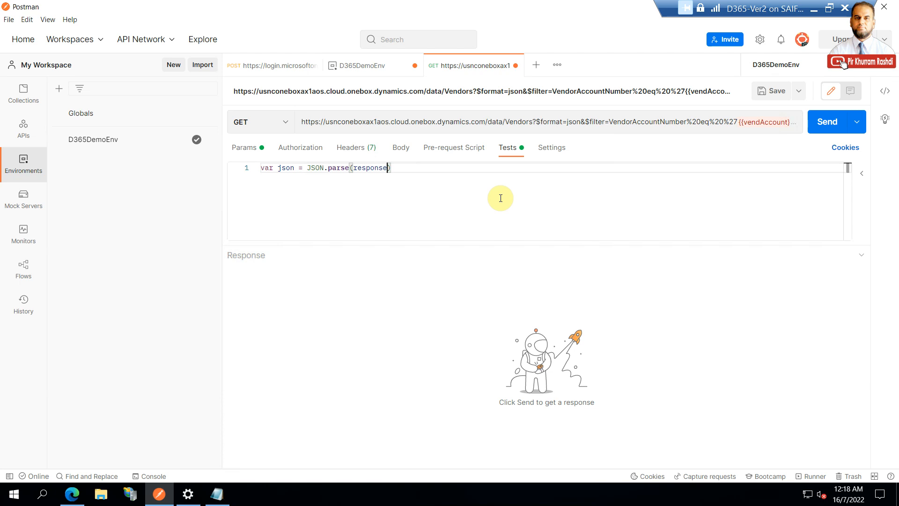
type(");")
- Add a second script line assigning the "Get vendor info" test the condition !json.error && responseBody !== '' && responseBody !== '{}';
key("Return")
type("tests[")
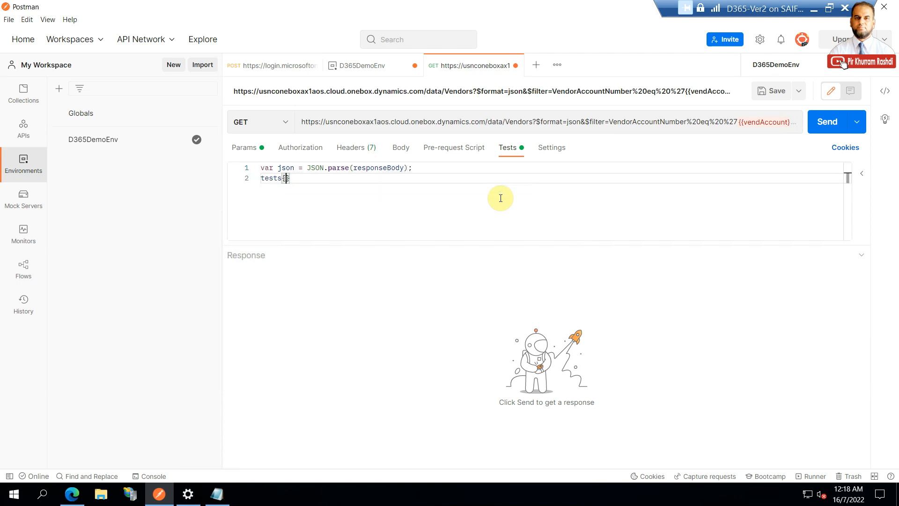
type("\"Get vendor info\"]")
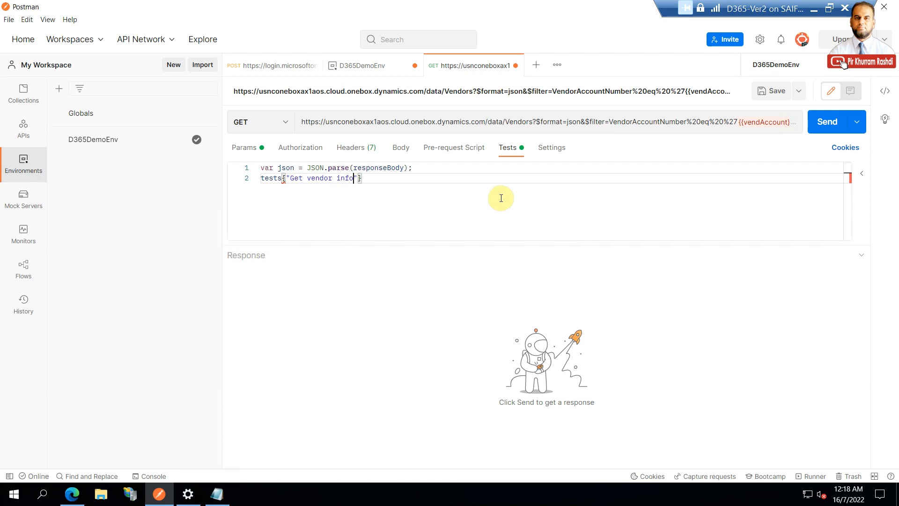
type(" = !js")
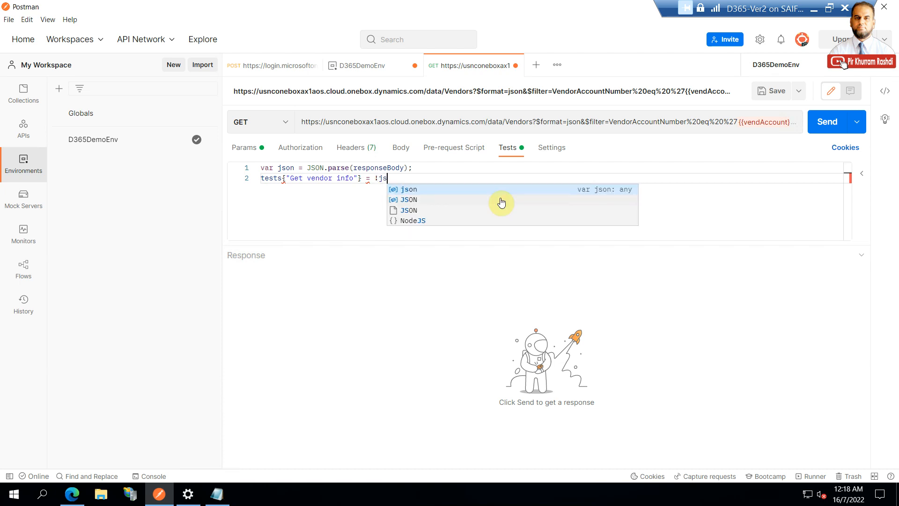
type("on.error ")
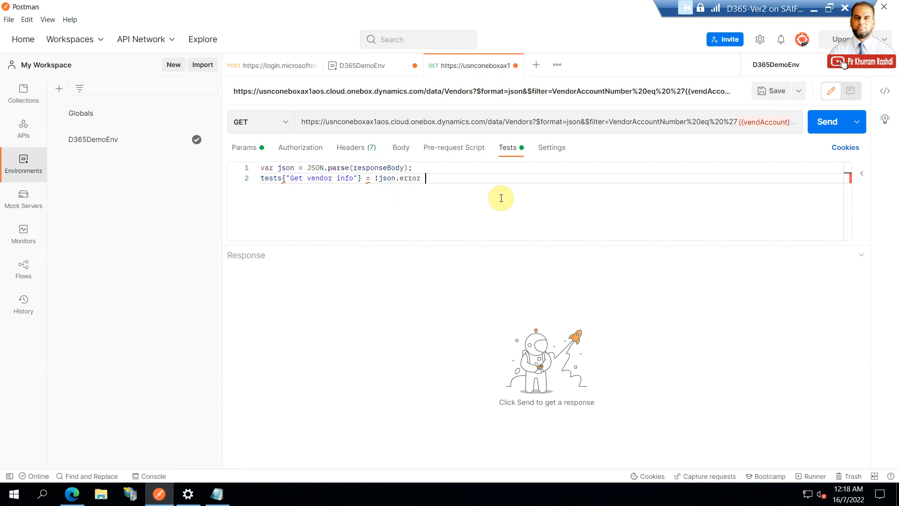
type("&& responseBody !== '' && res")
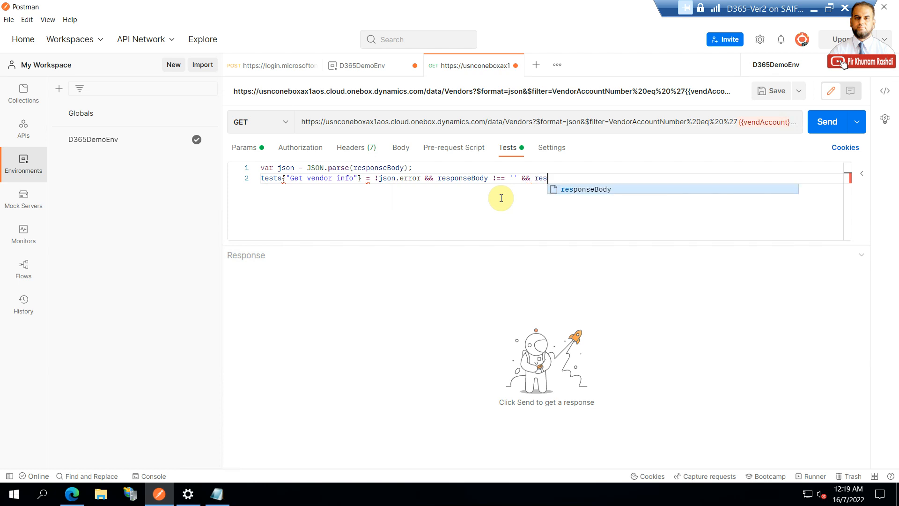
key("Return")
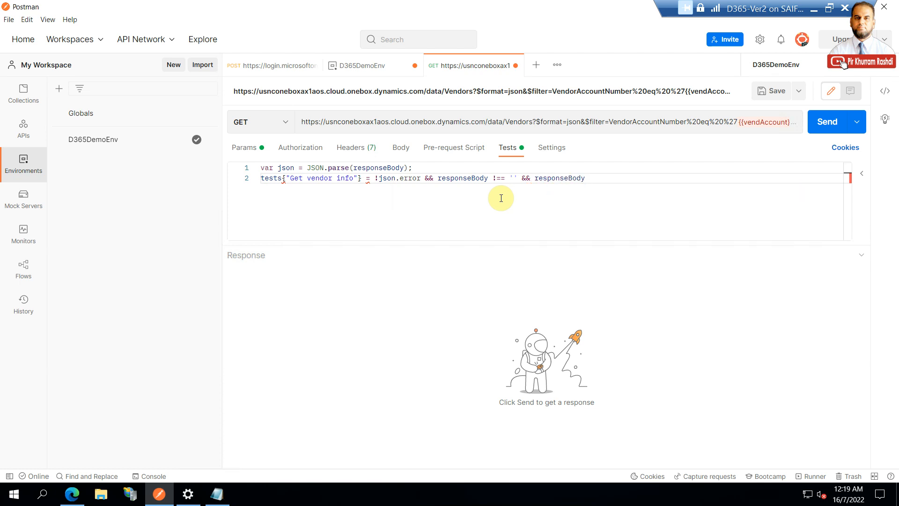
type("!== '{}';")
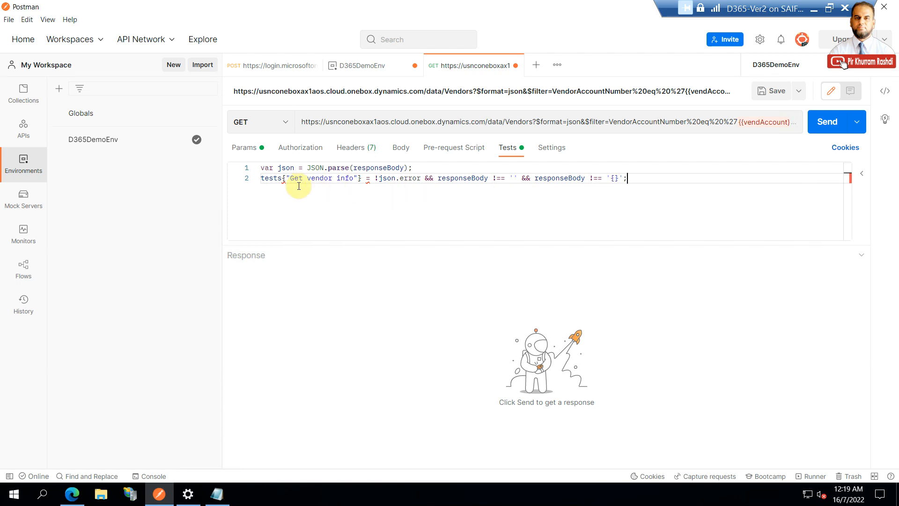
- Replace the curly braces around "Get vendor info" in the test script with square brackets
left_click(285, 178)
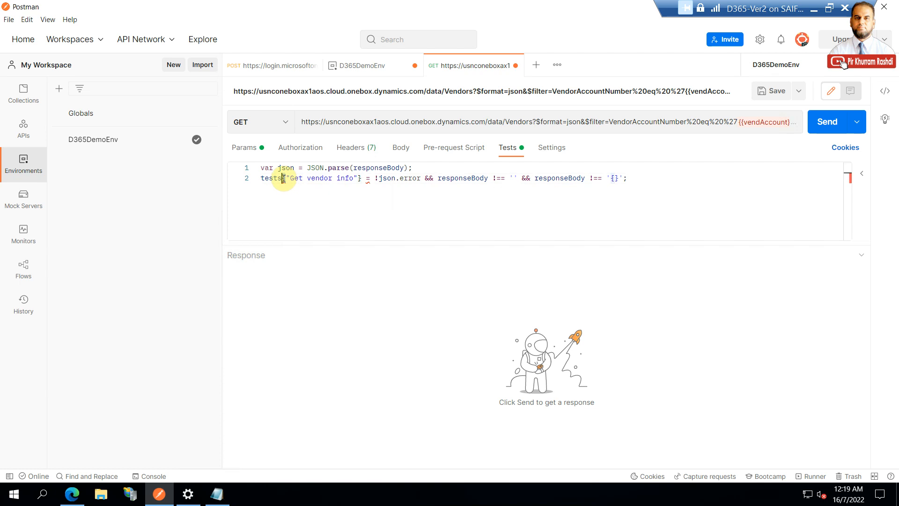
type("{]")
key("Delete")
key("Delete")
left_click_drag(357, 180, 362, 183)
type("]")
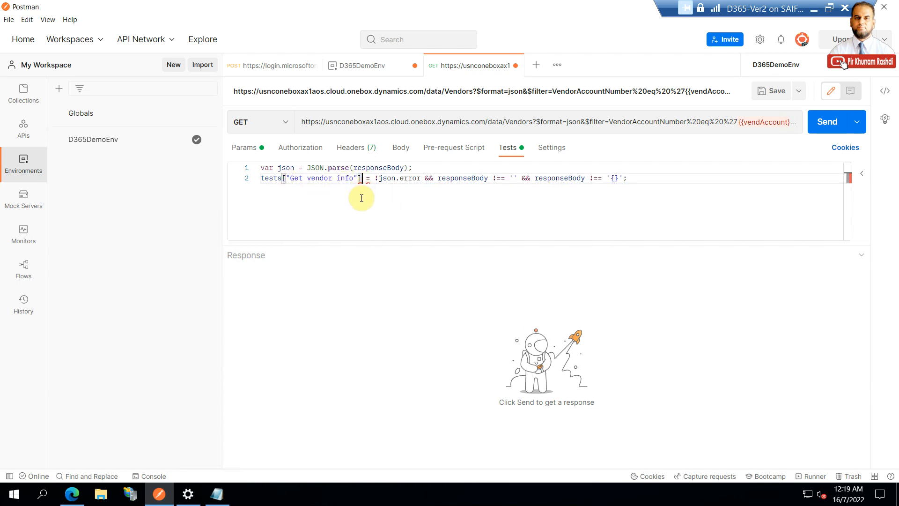
left_click(406, 179)
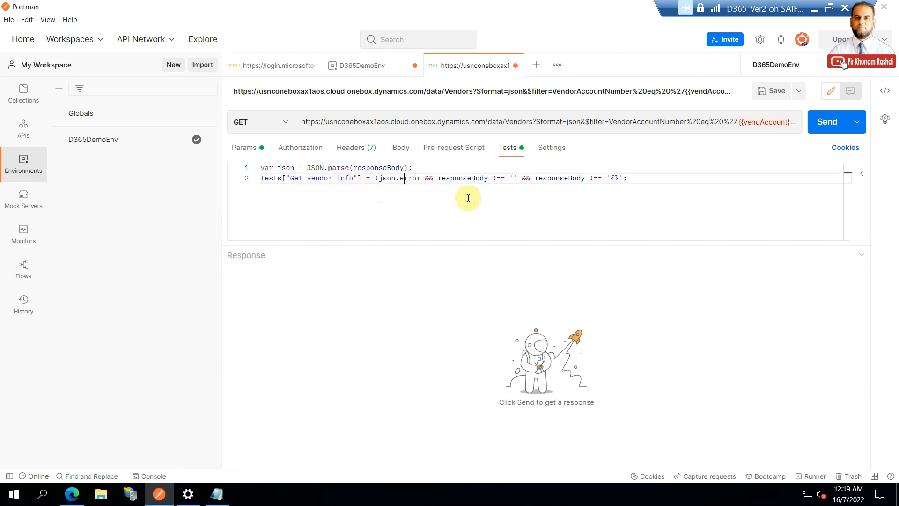
- Save the Vendors GET request to the D365-Demo collection under its default name
key("ctrl+s")
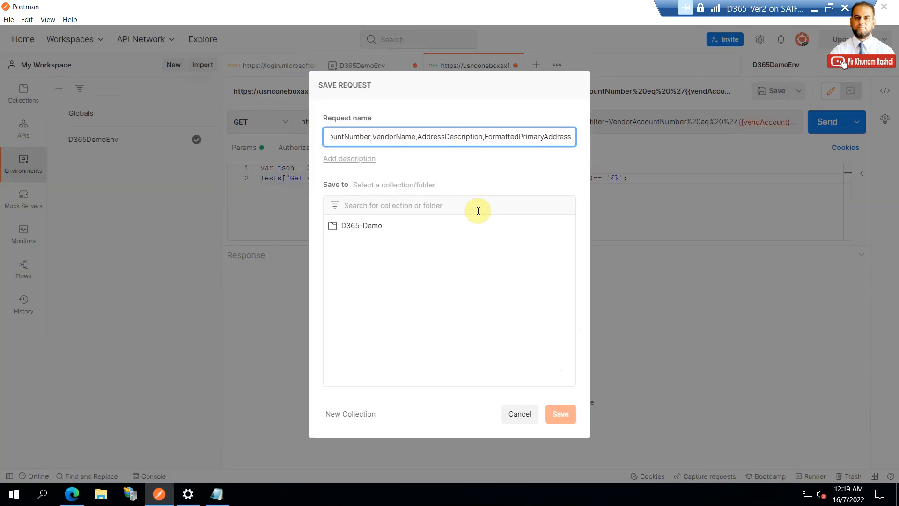
left_click(415, 231)
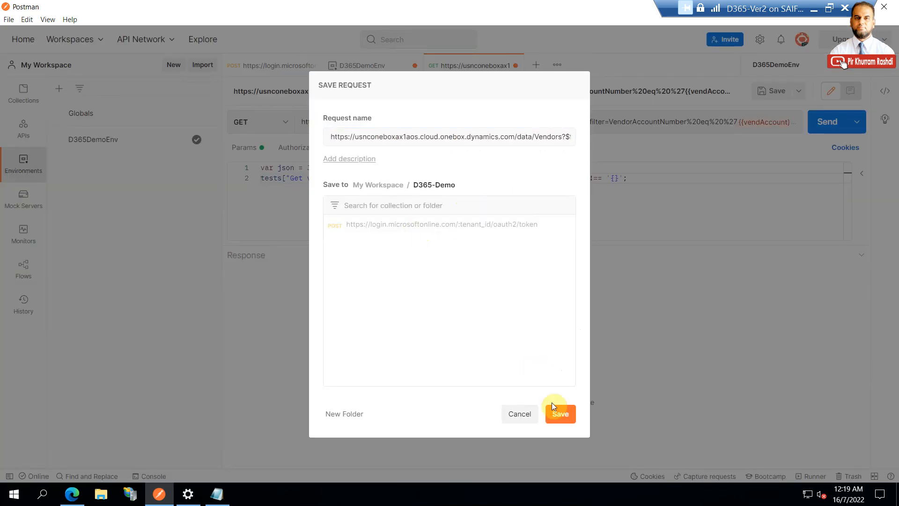
left_click(559, 415)
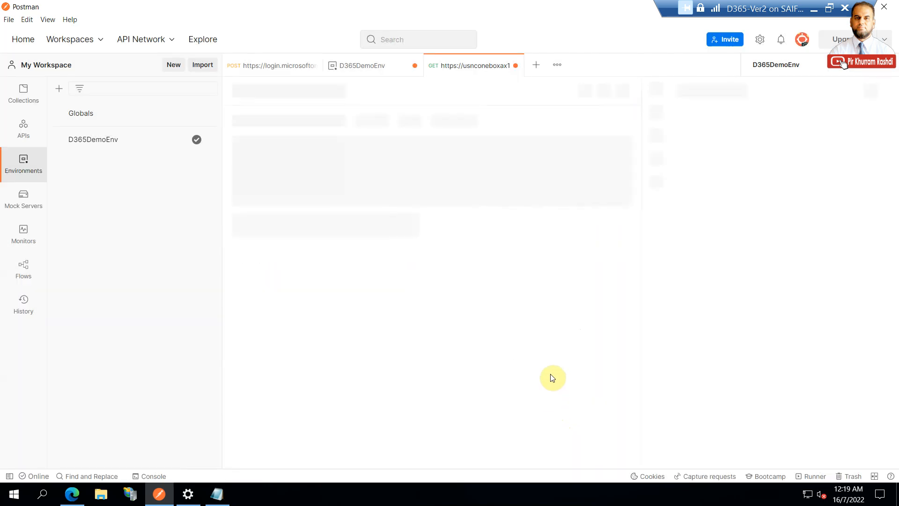
- Save the D365DemoEnv environment's changes and send the Vendors GET request
left_click(367, 65)
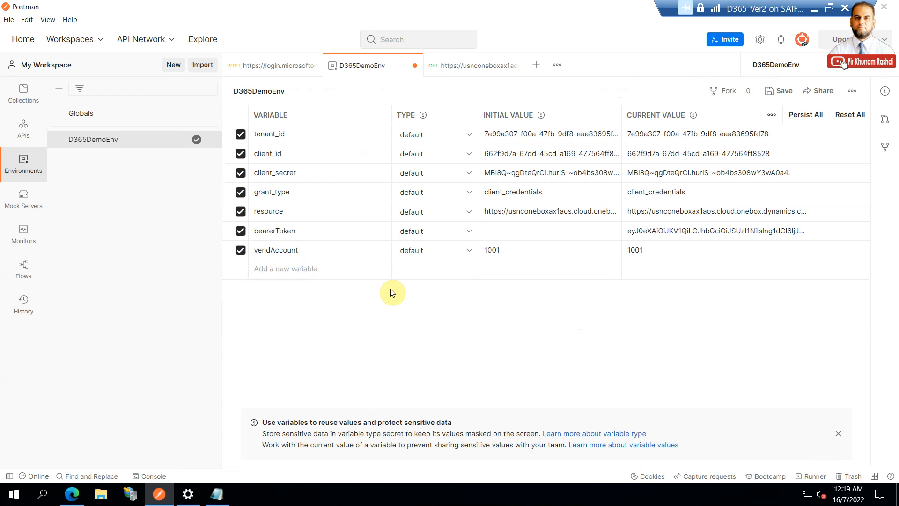
key("ctrl+s")
left_click(468, 73)
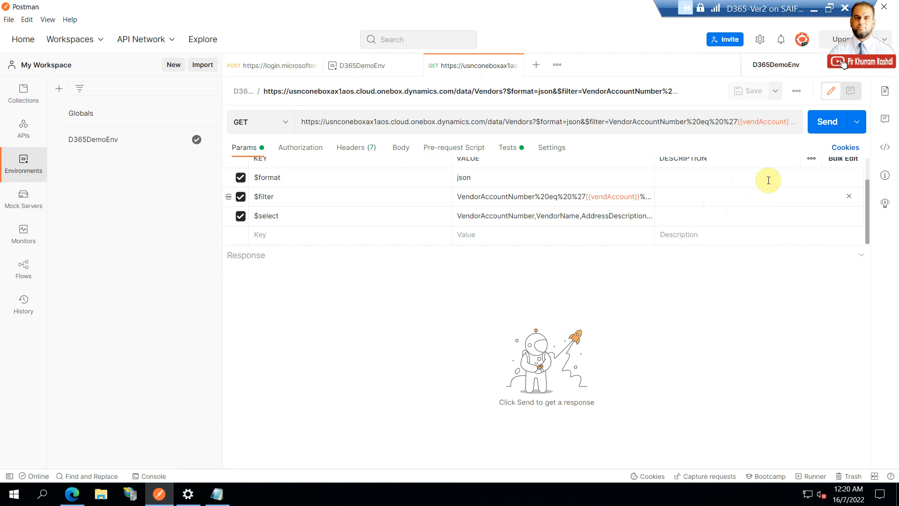
left_click(827, 121)
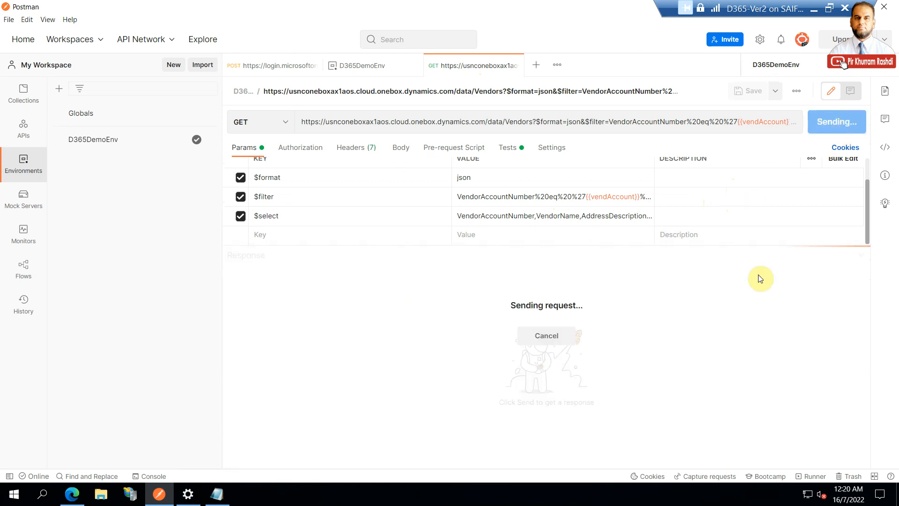
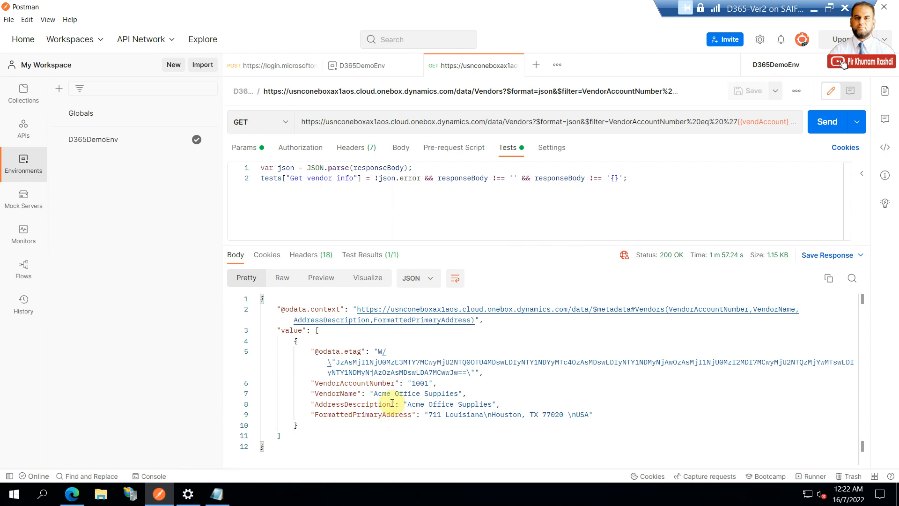
- Review the Vendors response's test results, headers and cookies, and return to its body
left_click(365, 260)
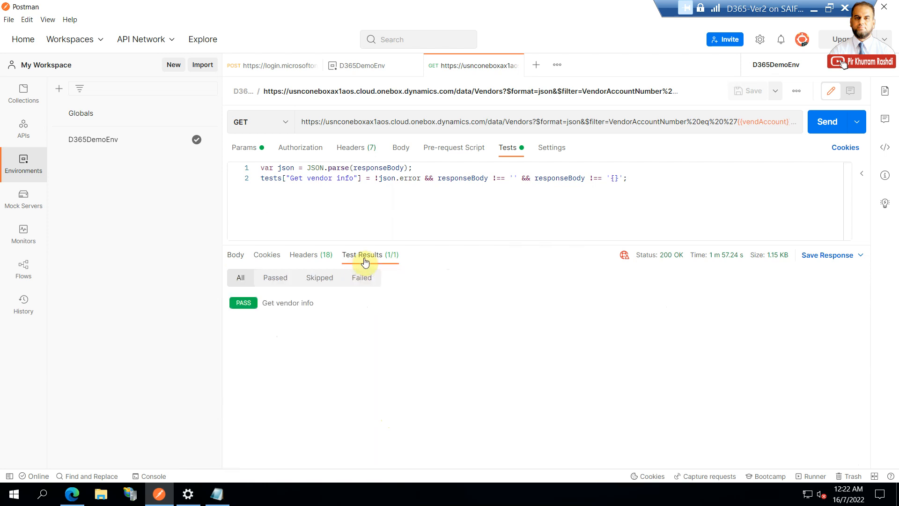
left_click(323, 256)
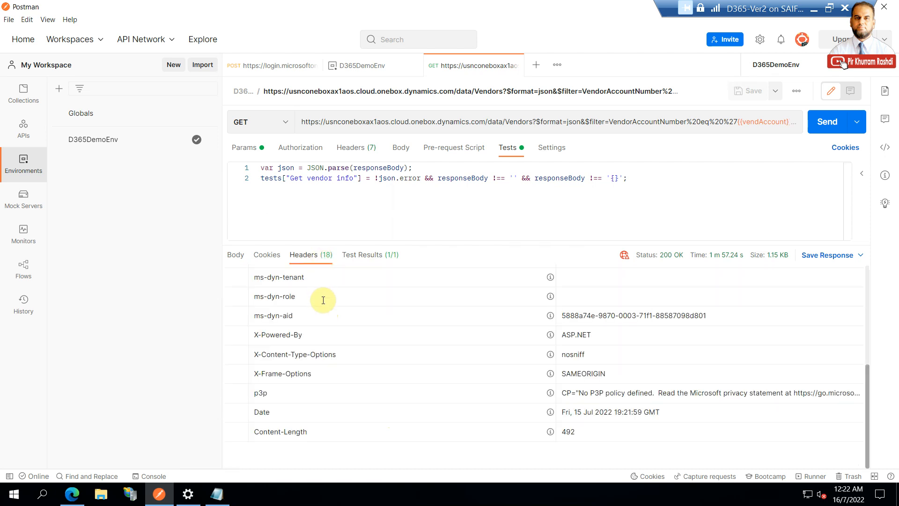
scroll(347, 372, "up", 5)
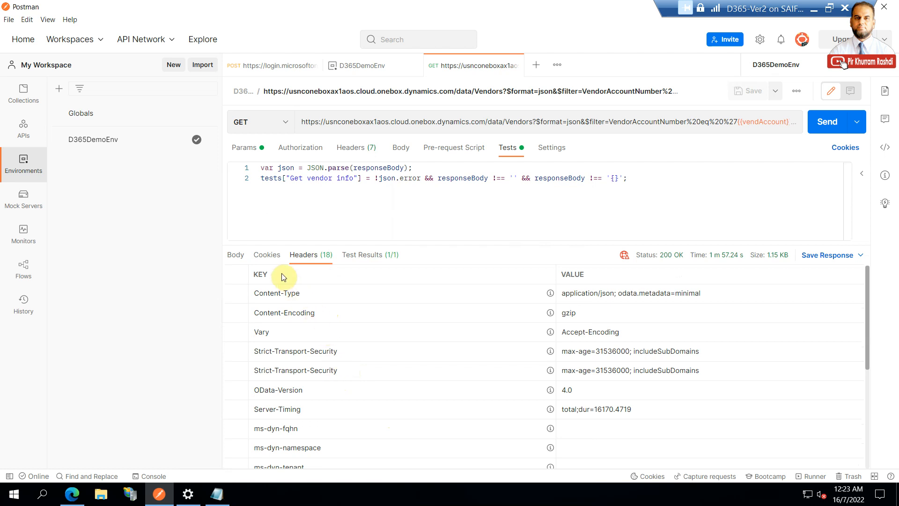
left_click(274, 259)
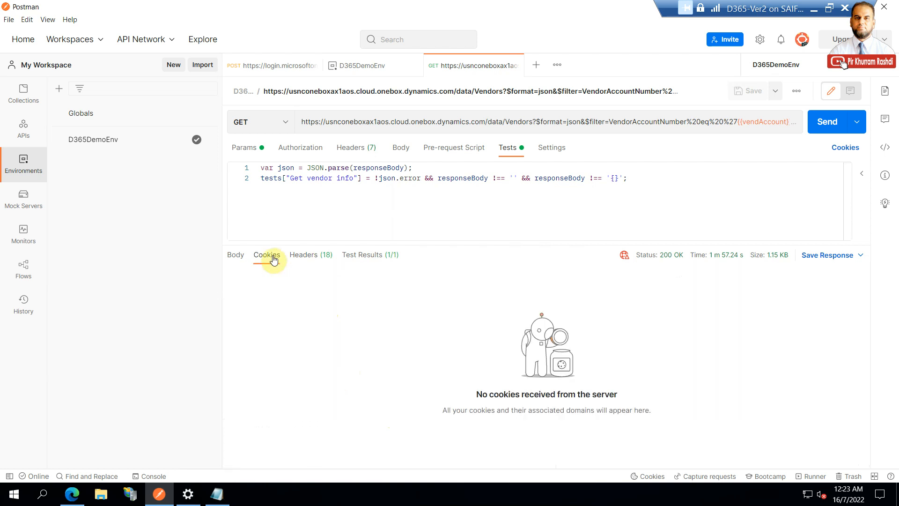
left_click(235, 258)
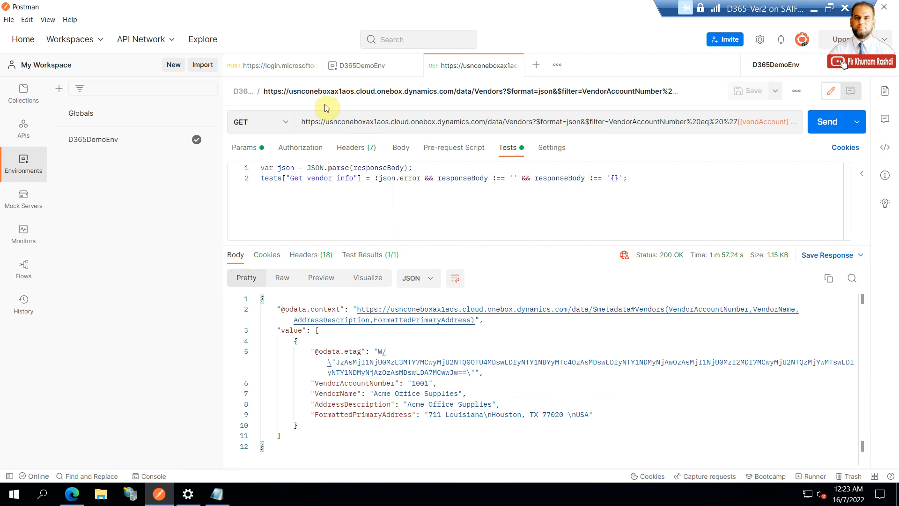
- Examine the D365DemoEnv variables and how the token request's URL uses the tenant_id path variable
left_click(277, 65)
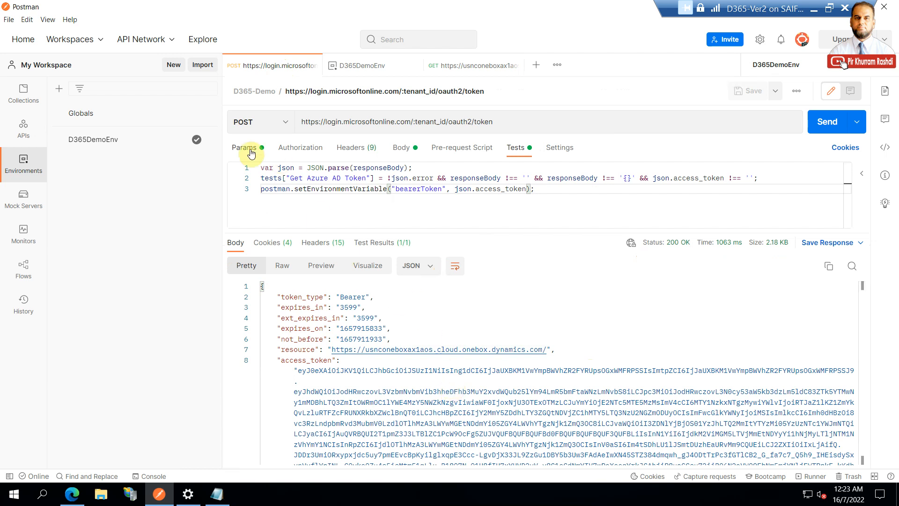
left_click(145, 140)
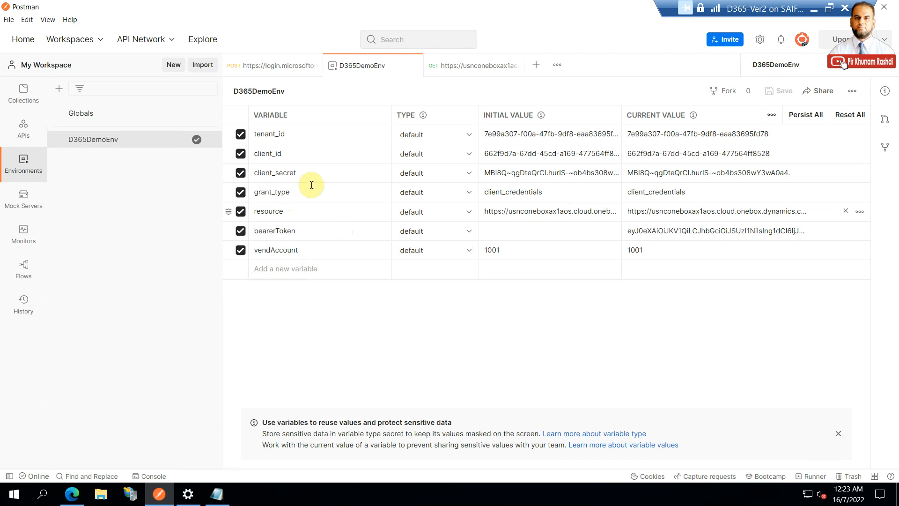
left_click(260, 70)
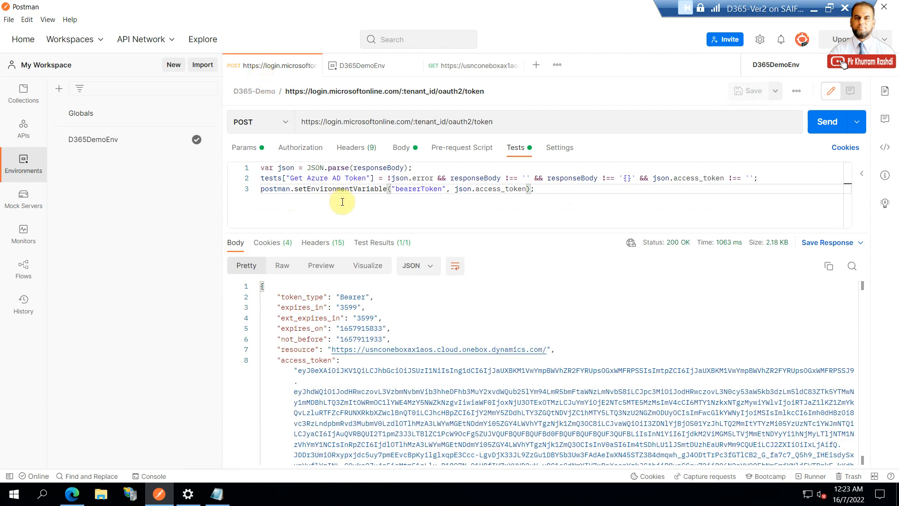
left_click(244, 153)
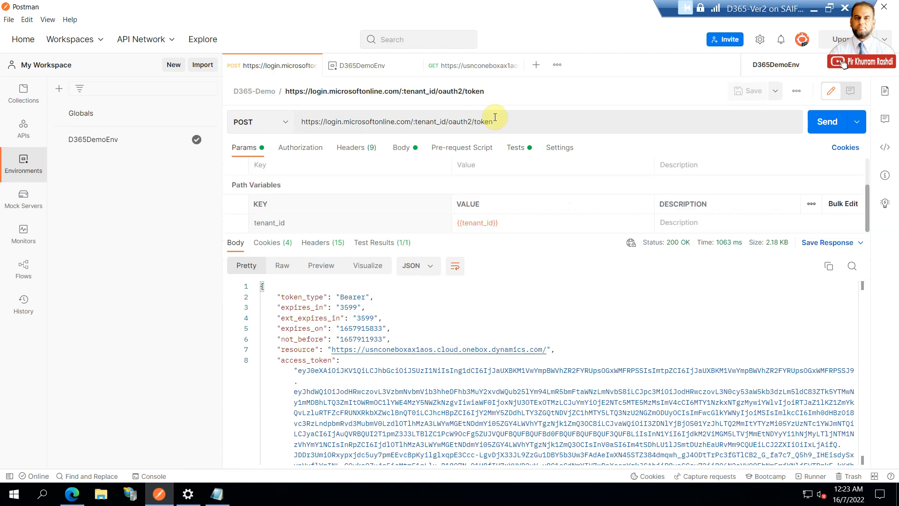
left_click_drag(504, 118, 298, 122)
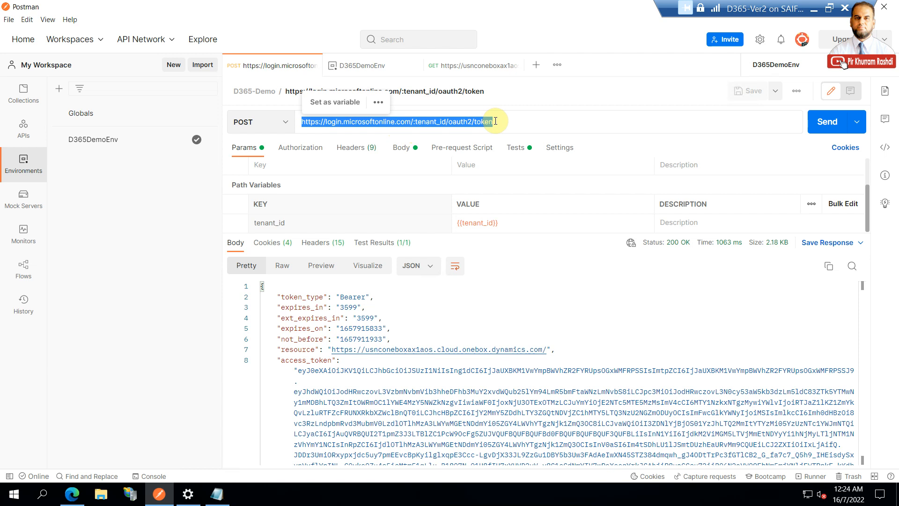
left_click(413, 122)
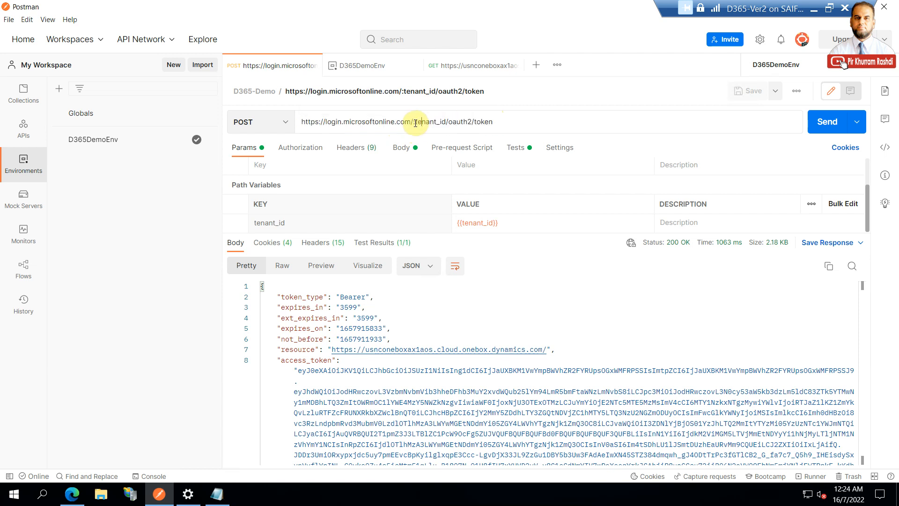
left_click_drag(414, 122, 446, 121)
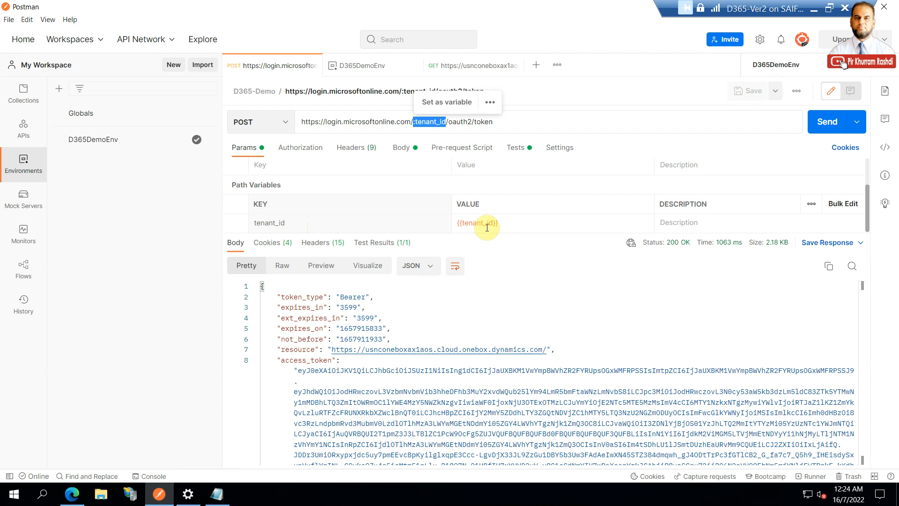
left_click(412, 123)
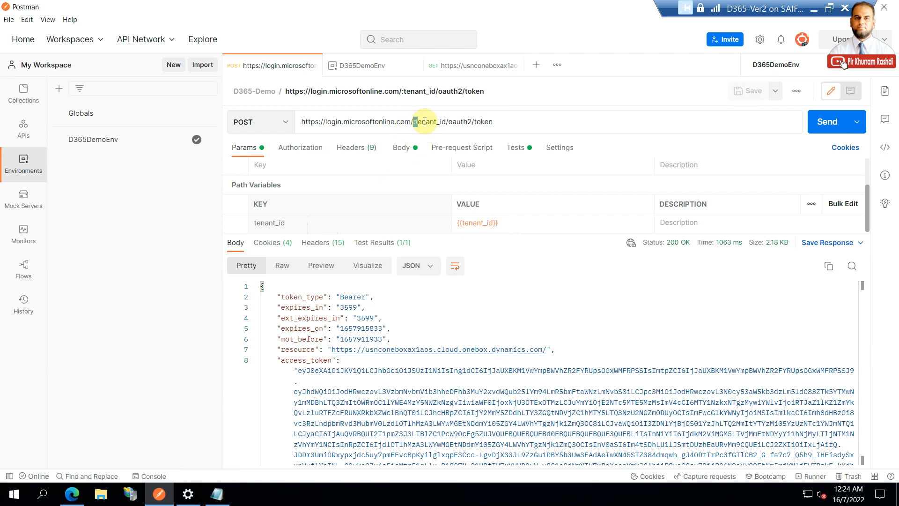
left_click_drag(414, 123, 446, 123)
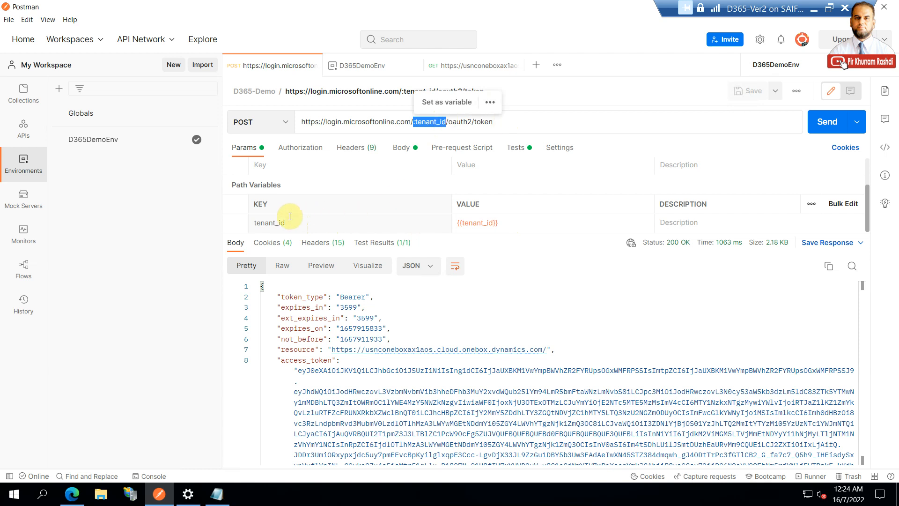
- Review the token request's form-data body variables and the test script line that sets bearerToken from json.access_token
left_click(402, 148)
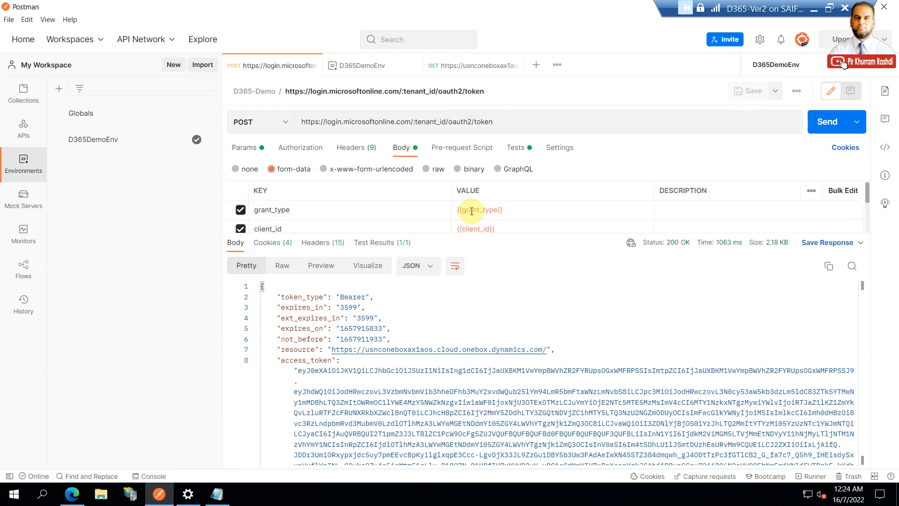
left_click_drag(483, 232, 482, 317)
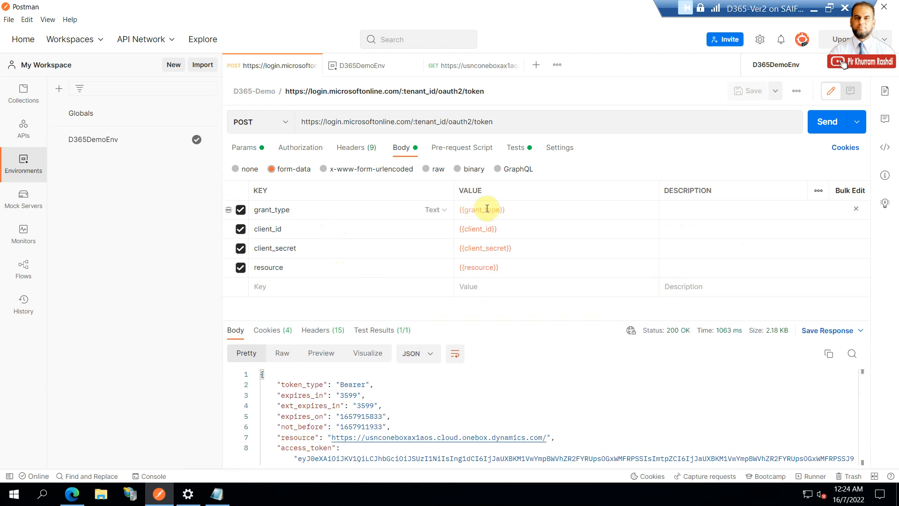
mouse_move(487, 209)
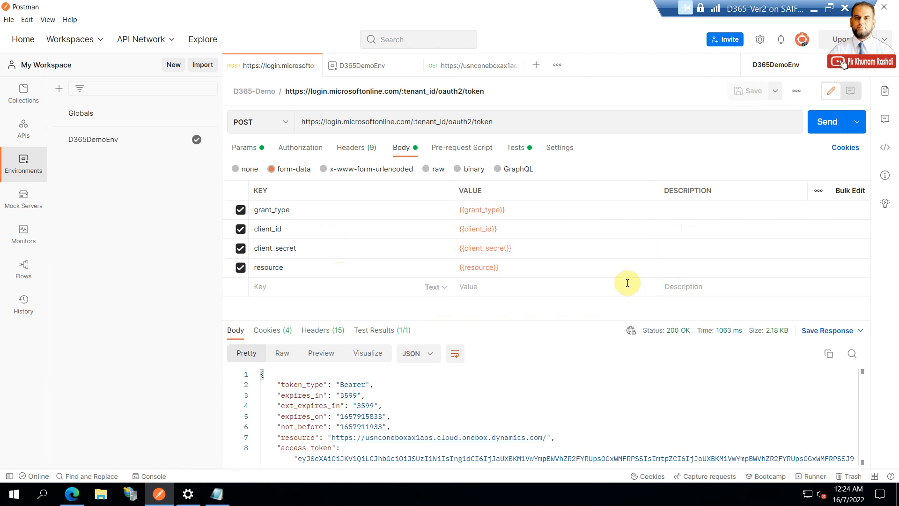
left_click(525, 149)
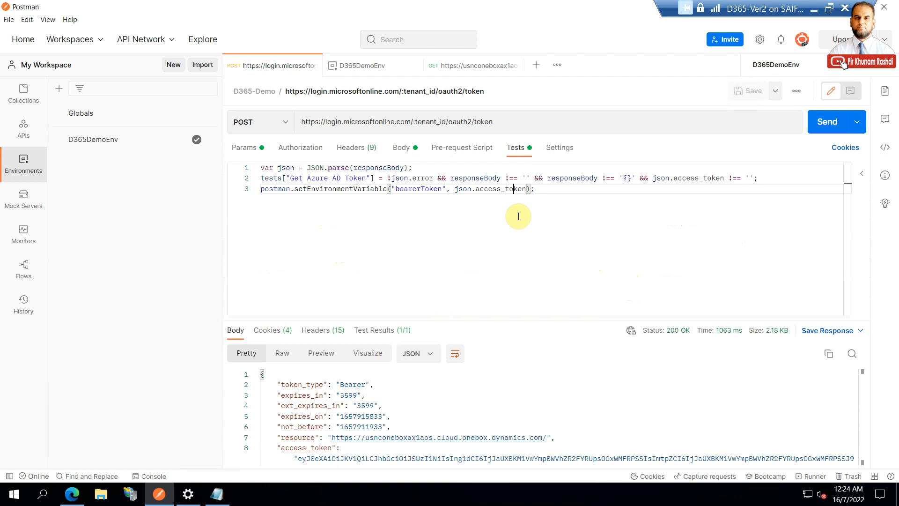
double_click(433, 189)
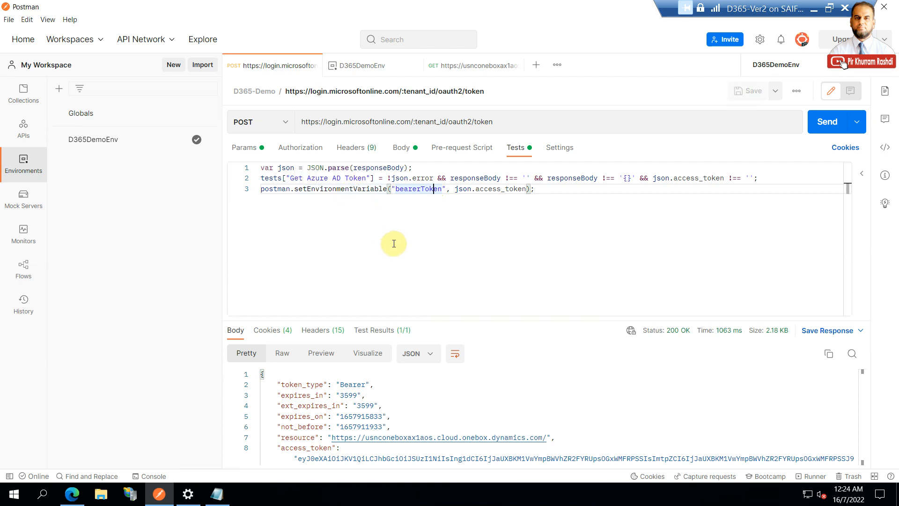
- Examine the Vendors request's query parameters and full URL, checking the vendAccount variable against its entry in D365DemoEnv
left_click(453, 70)
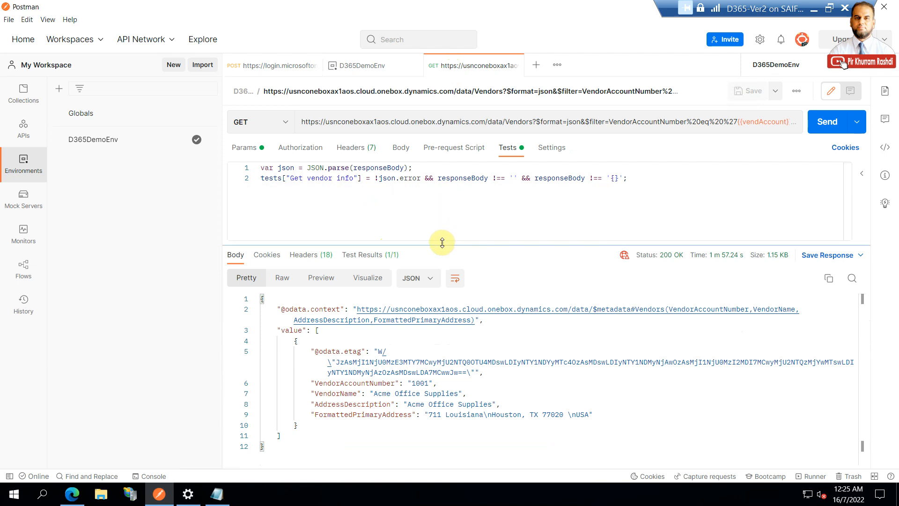
left_click_drag(442, 242, 444, 220)
left_click(245, 149)
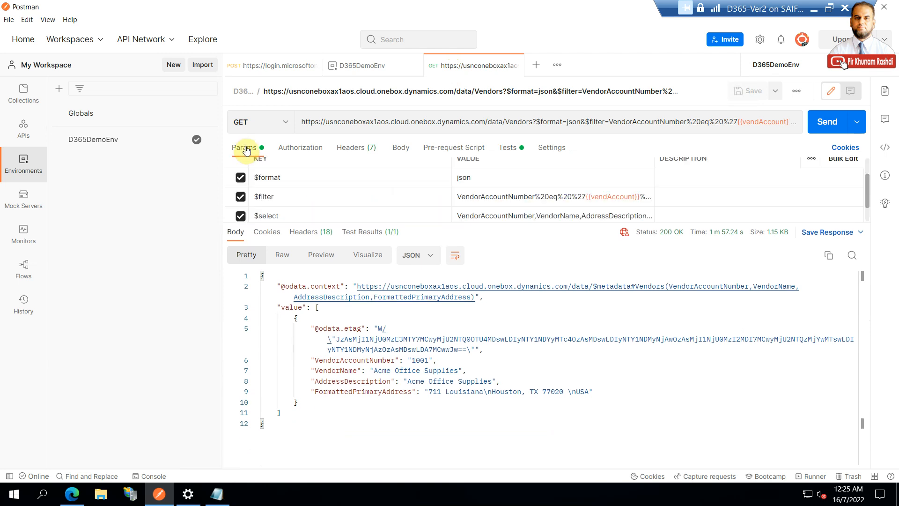
left_click_drag(491, 221, 491, 267)
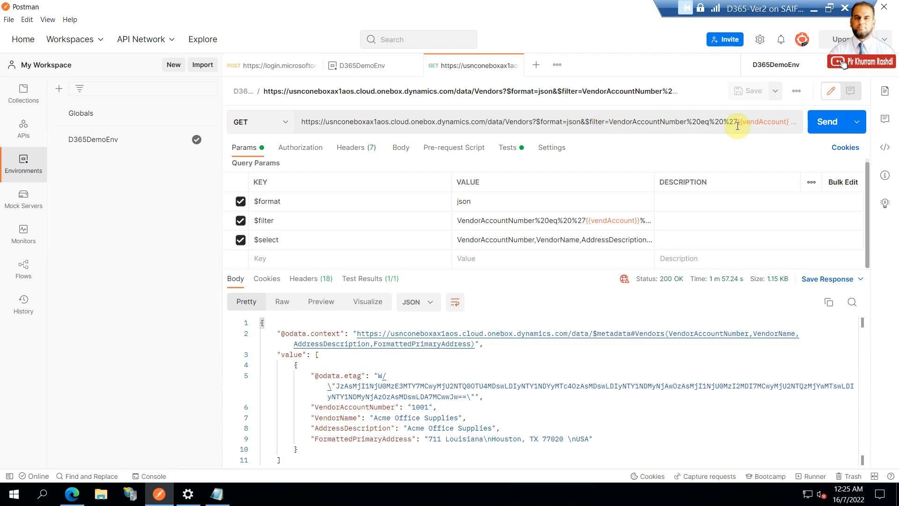
mouse_move(739, 124)
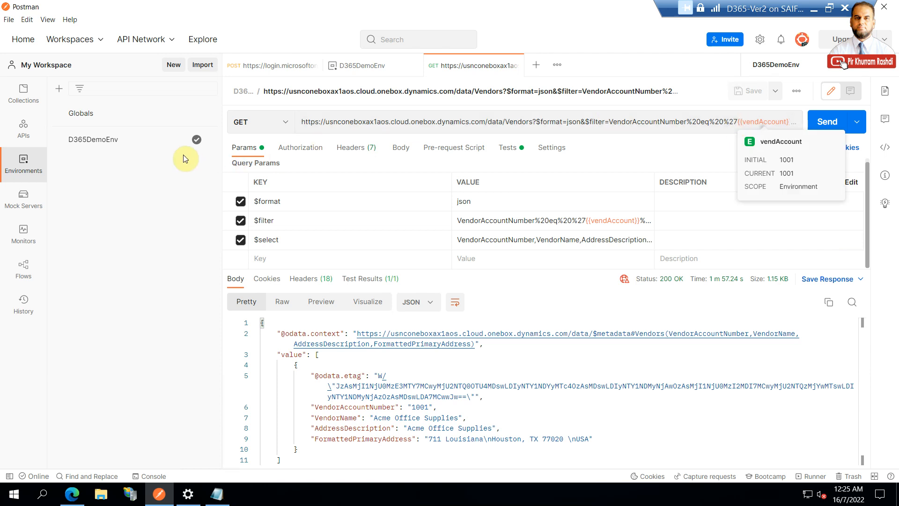
left_click(161, 140)
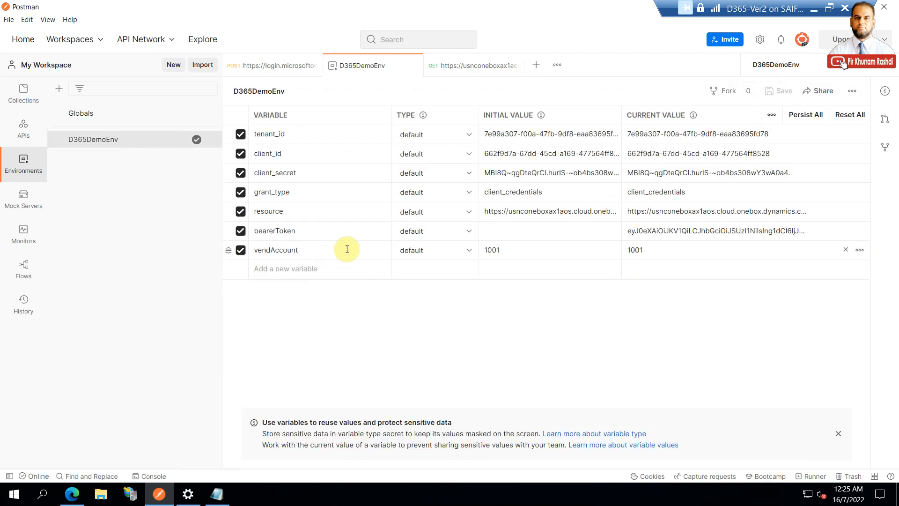
left_click(503, 248)
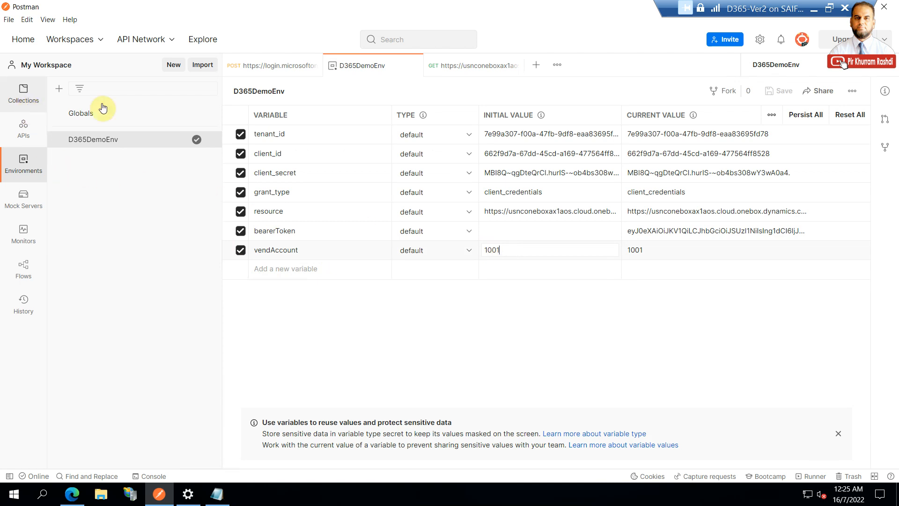
left_click(438, 67)
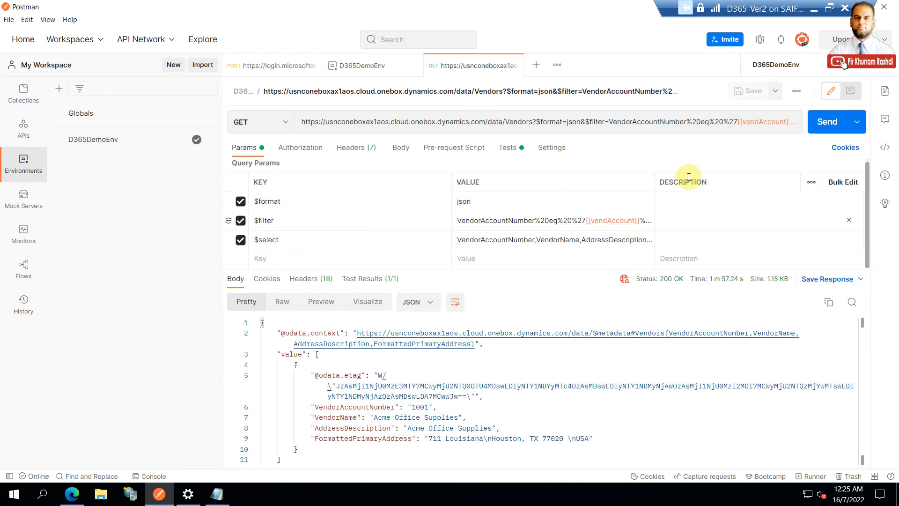
left_click(732, 122)
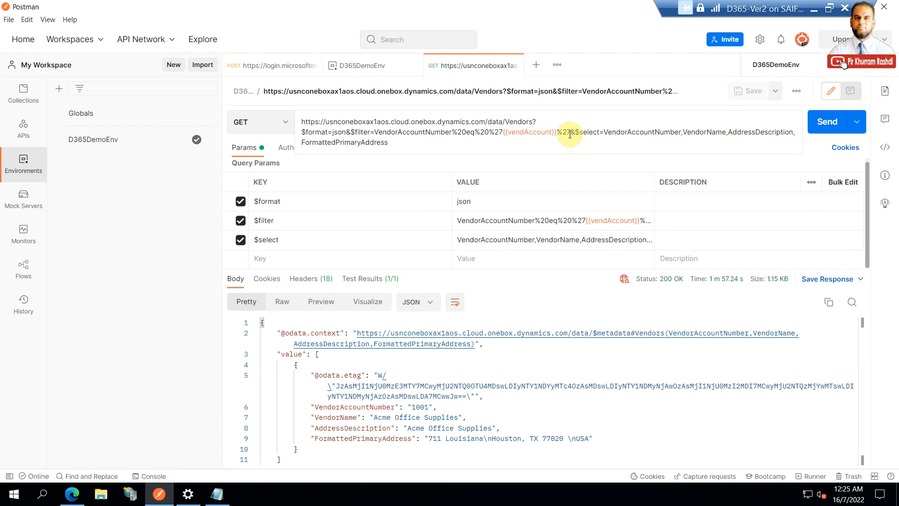
mouse_move(507, 133)
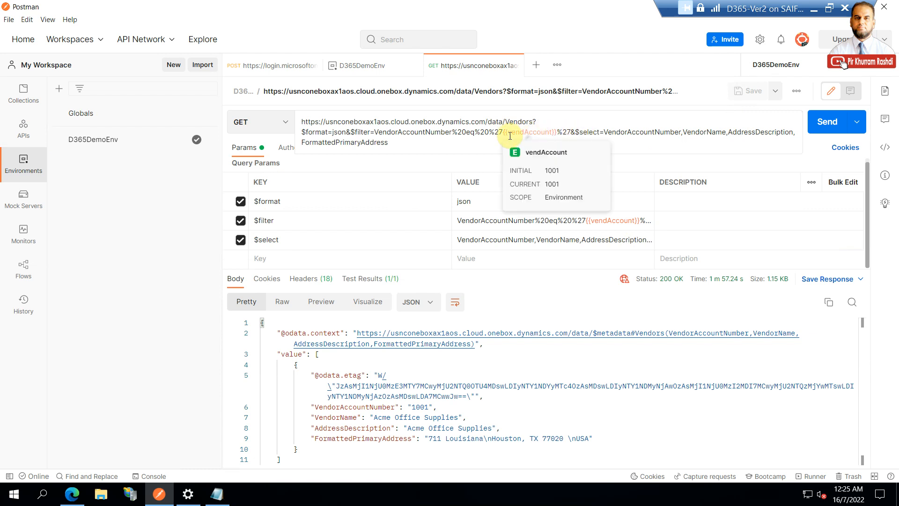
key("ctrl+t")
type("https://usnconeboxax1aos.cloud.onebox.dynamics.com/\\")
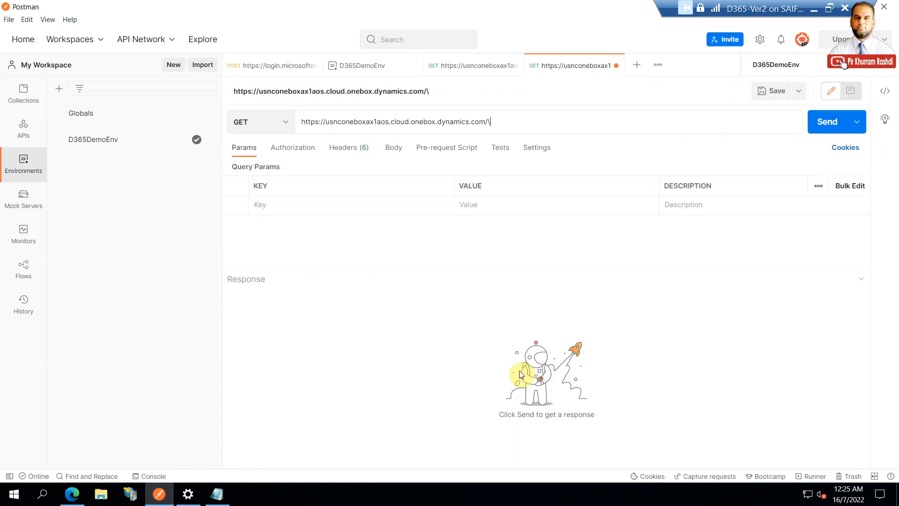
left_click(465, 66)
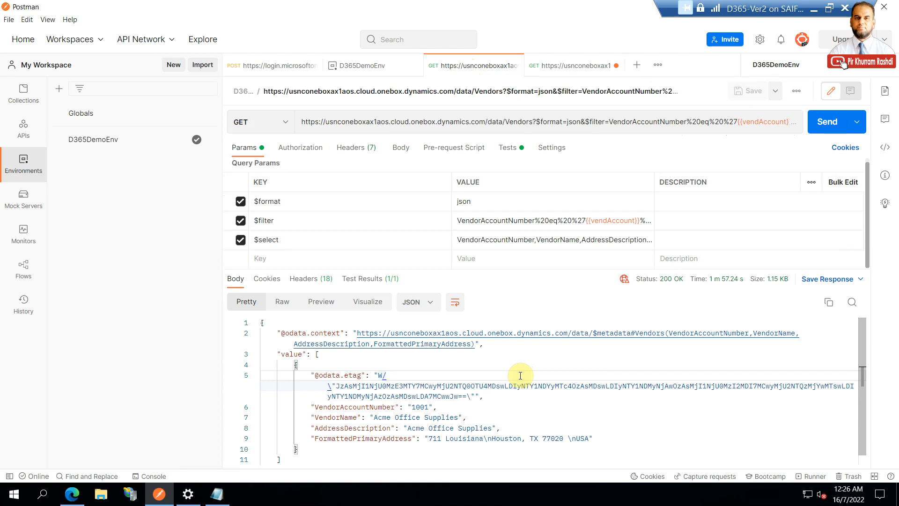
- View the remainder of the Vendors response body and open the workspace's Flows
scroll(520, 376, "down", 1)
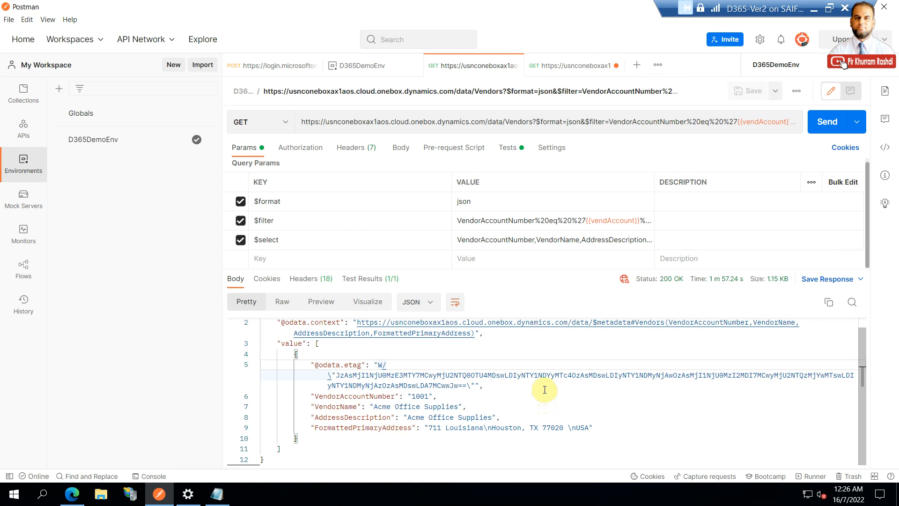
left_click(29, 268)
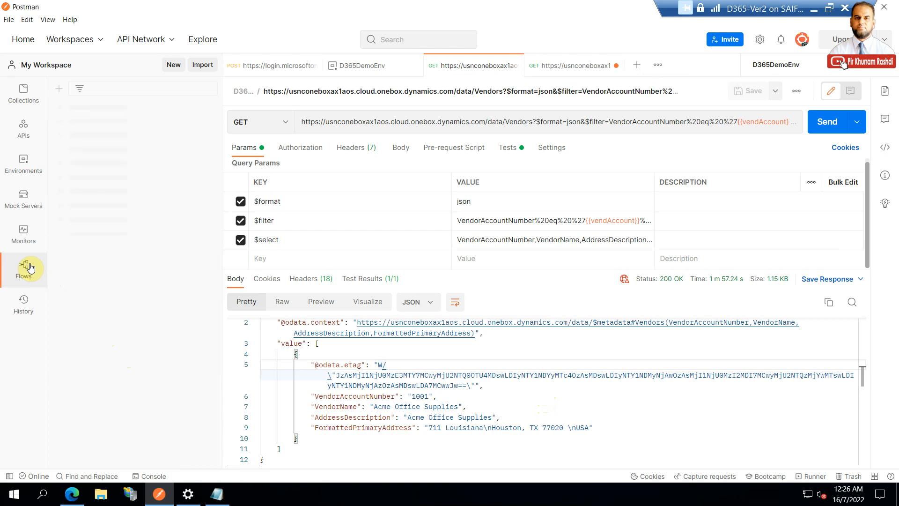